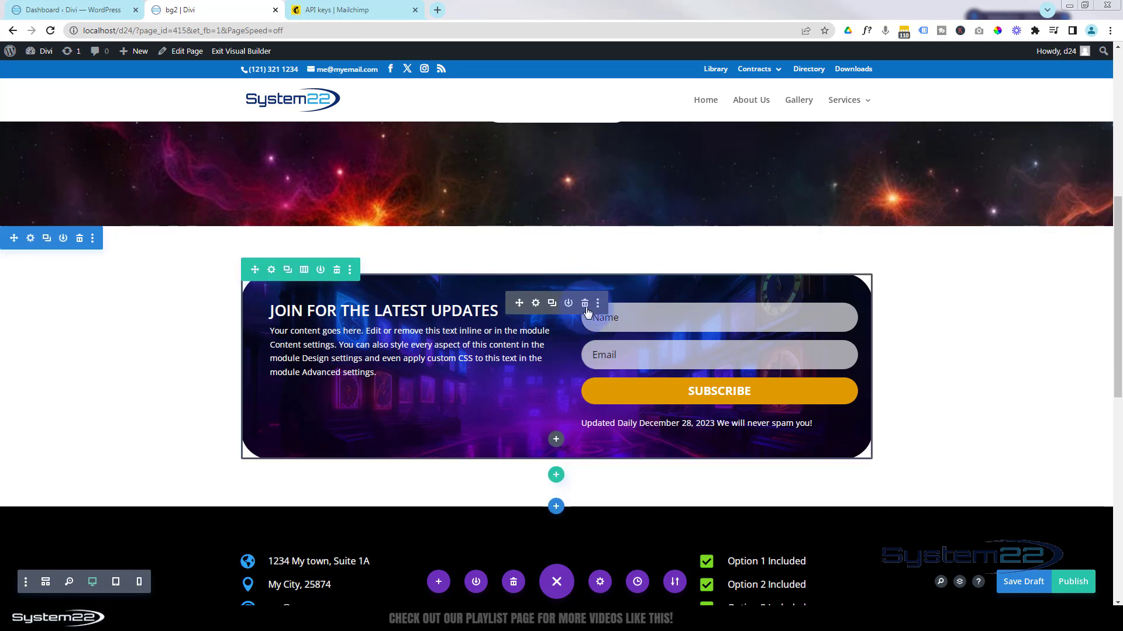
Delete the existing Email Optin module, then its now-empty section.
click(585, 304)
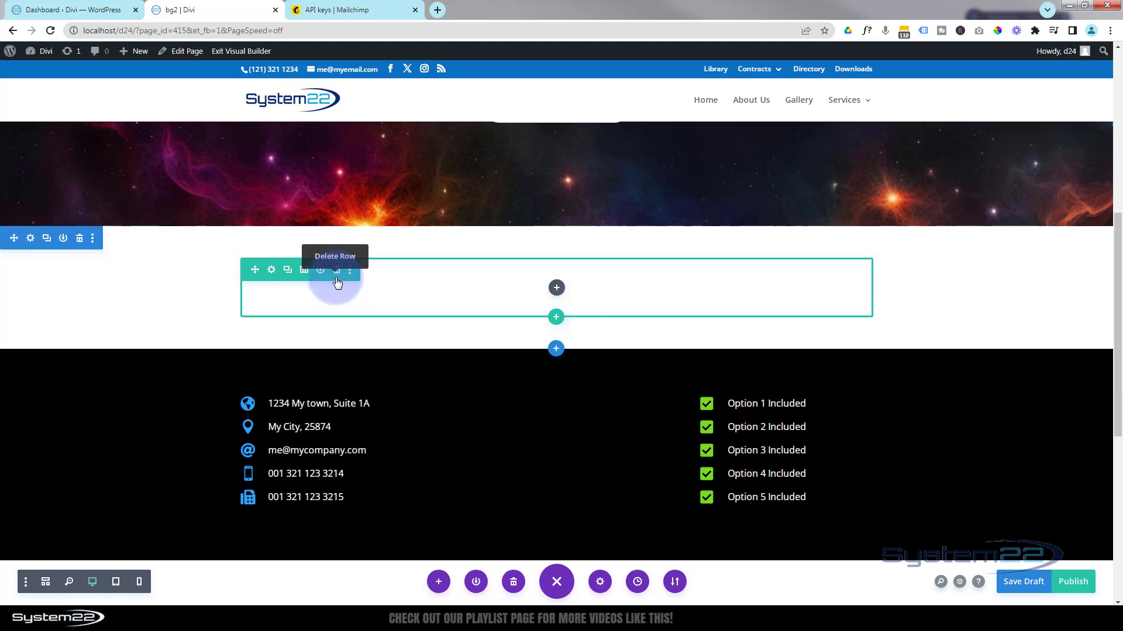
click(80, 239)
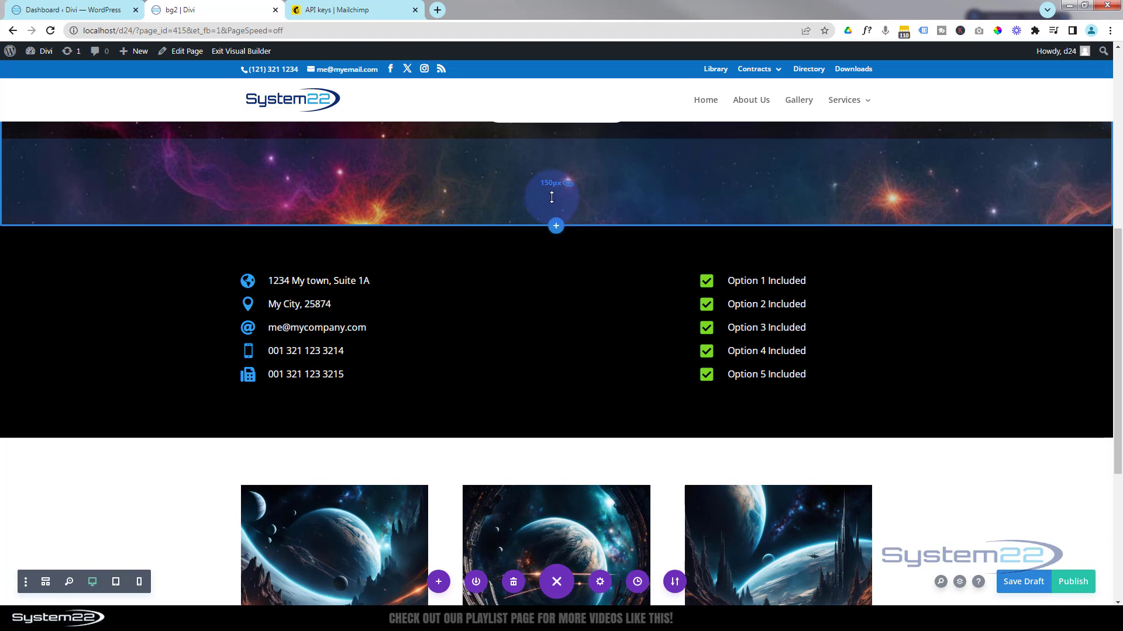
Insert a regular section with a single-column row holding an Email Optin module.
click(558, 229)
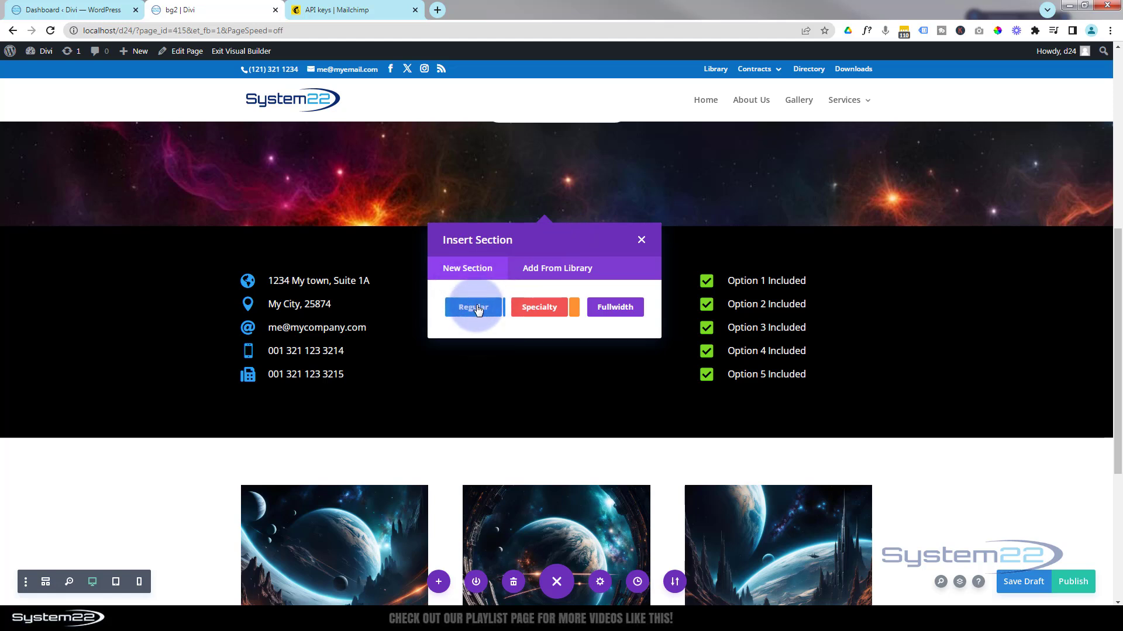
click(478, 310)
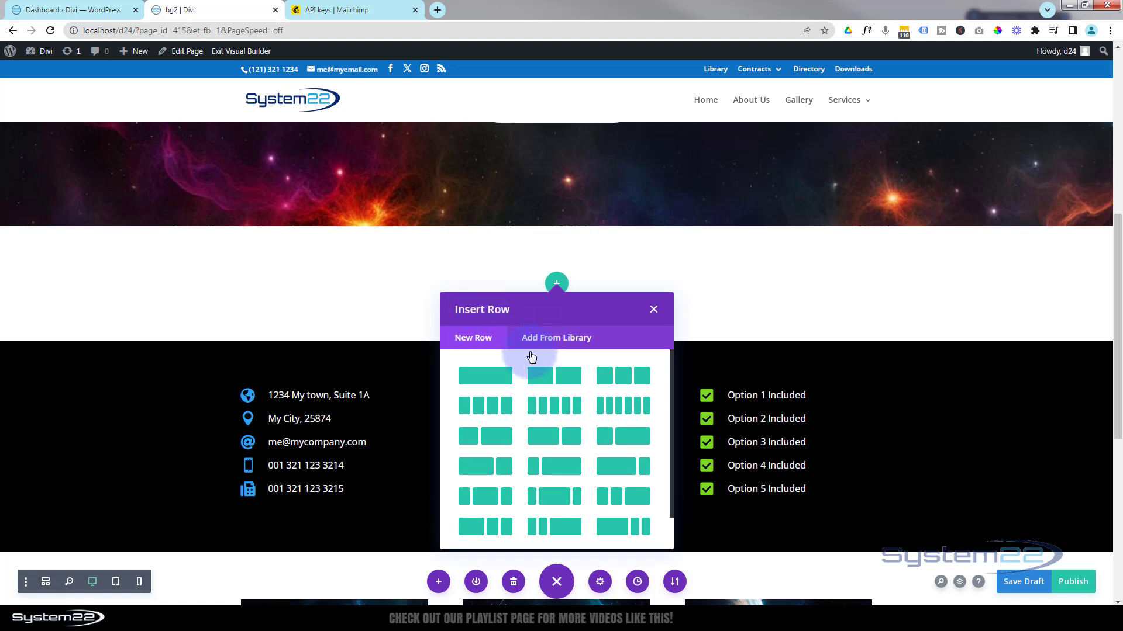
click(490, 377)
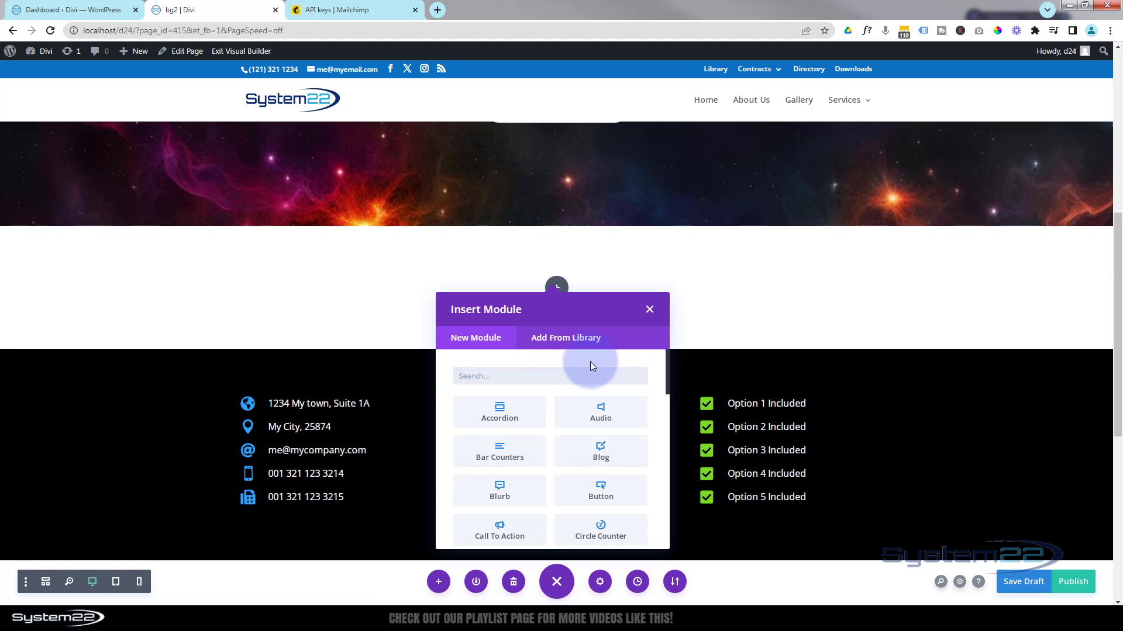
scroll(577, 402, down, 2)
scroll(578, 403, down, 3)
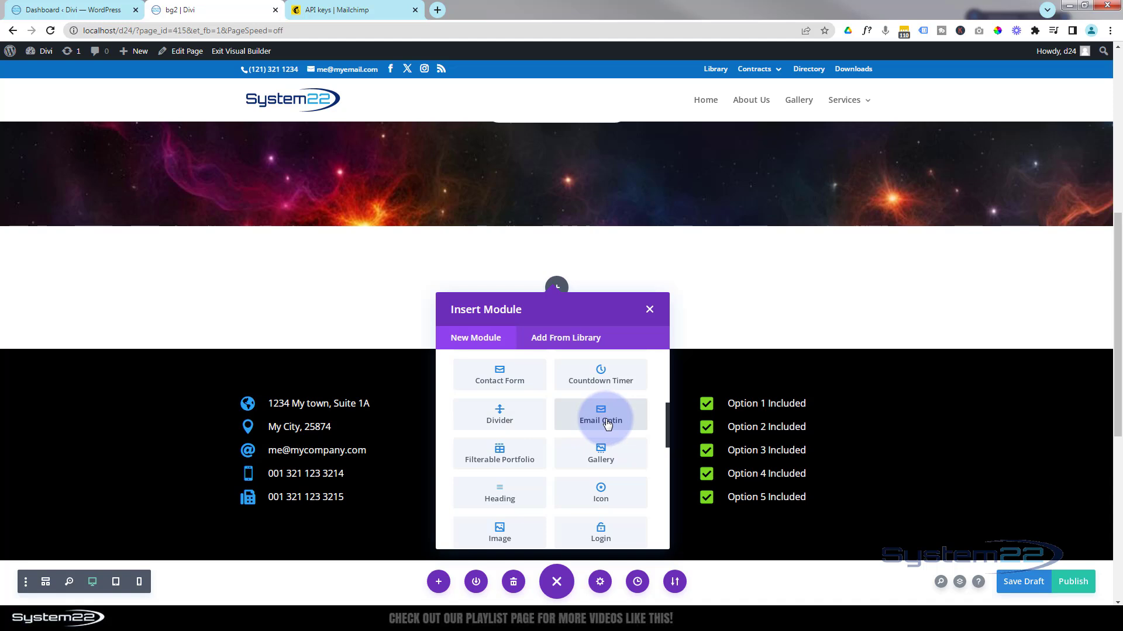
click(606, 422)
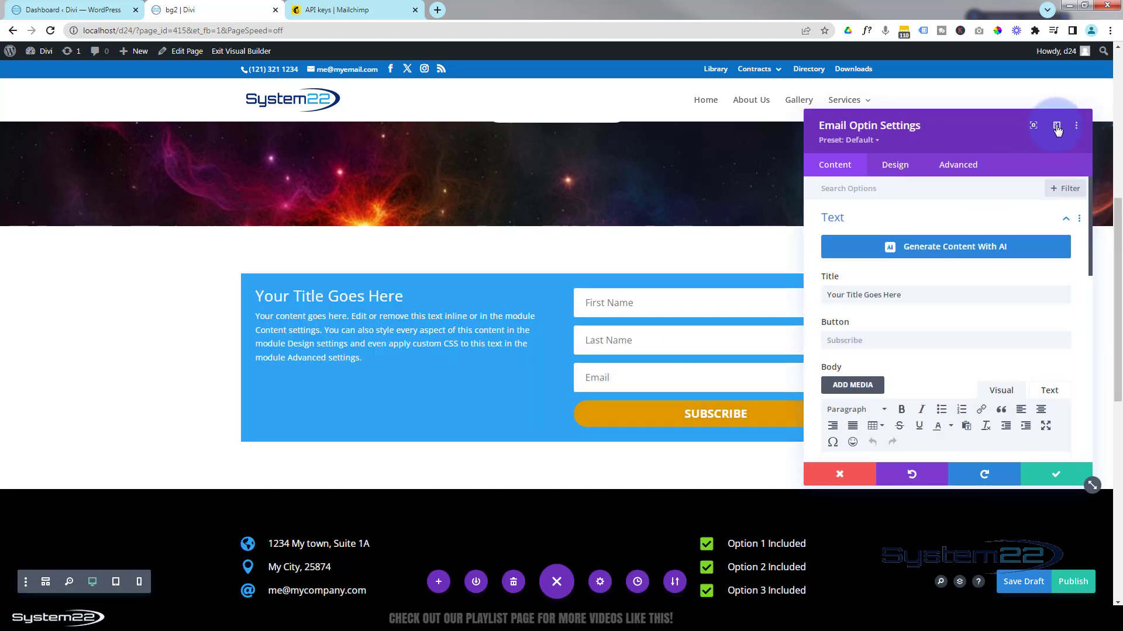
Dock the optin settings panel left and clear the placeholder title and body text.
click(1056, 127)
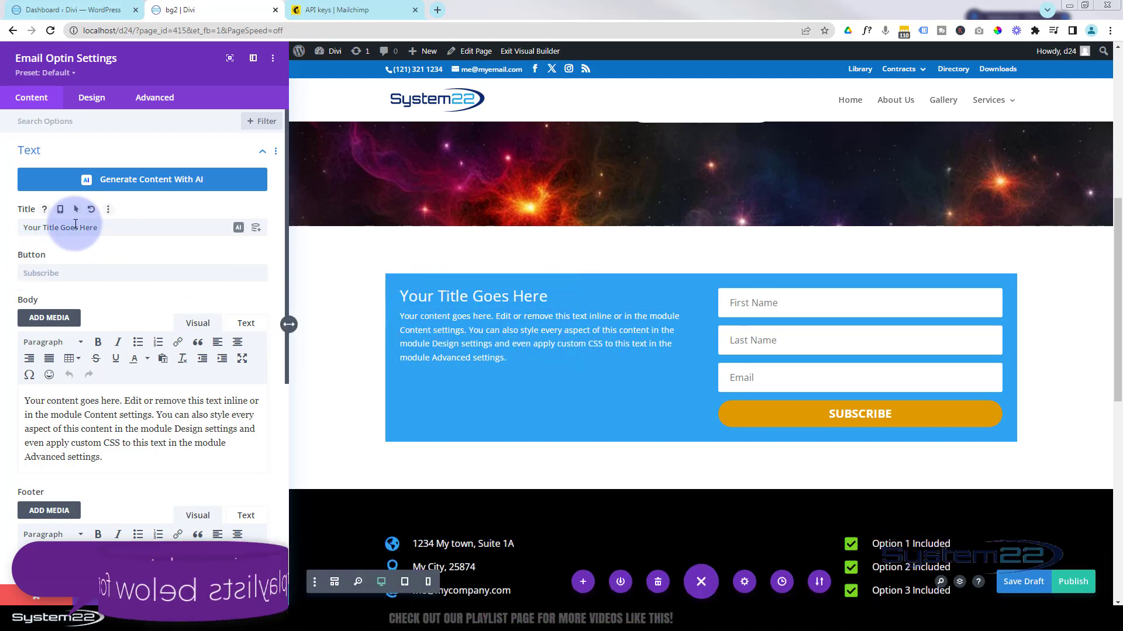
triple_click(114, 226)
key(BackSpace)
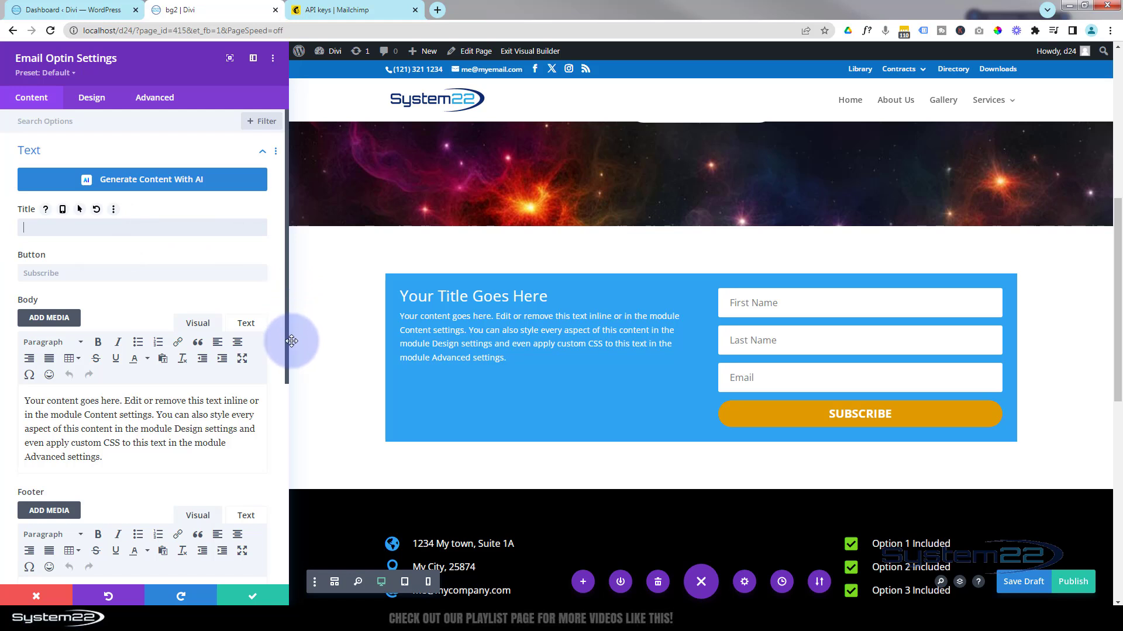
drag(123, 463, 49, 389)
key(ctrl+c)
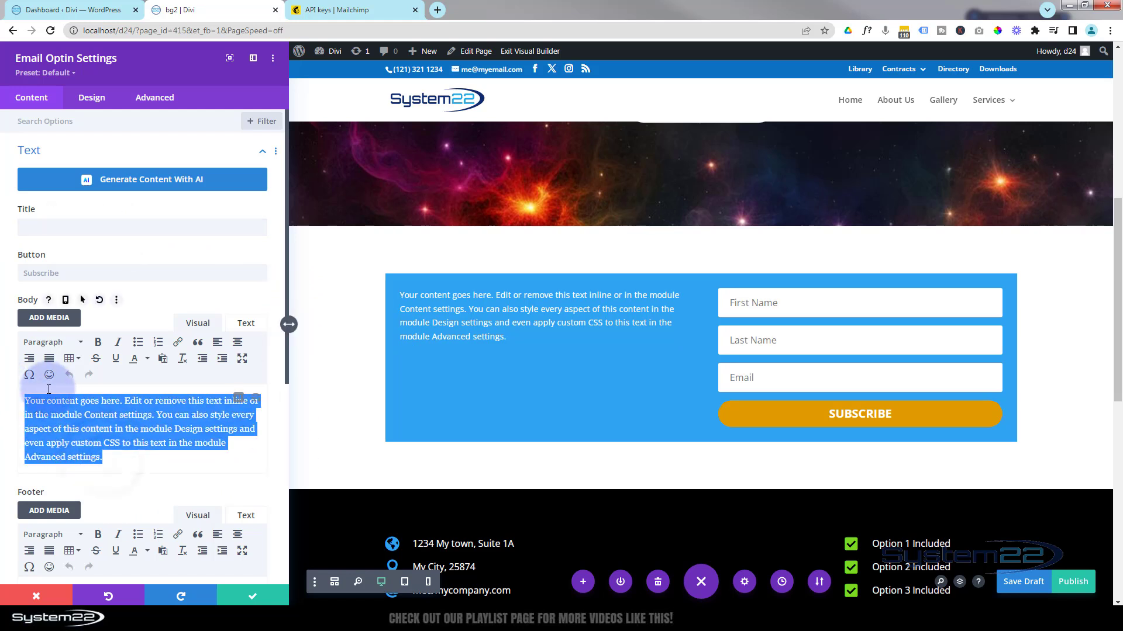
key(BackSpace)
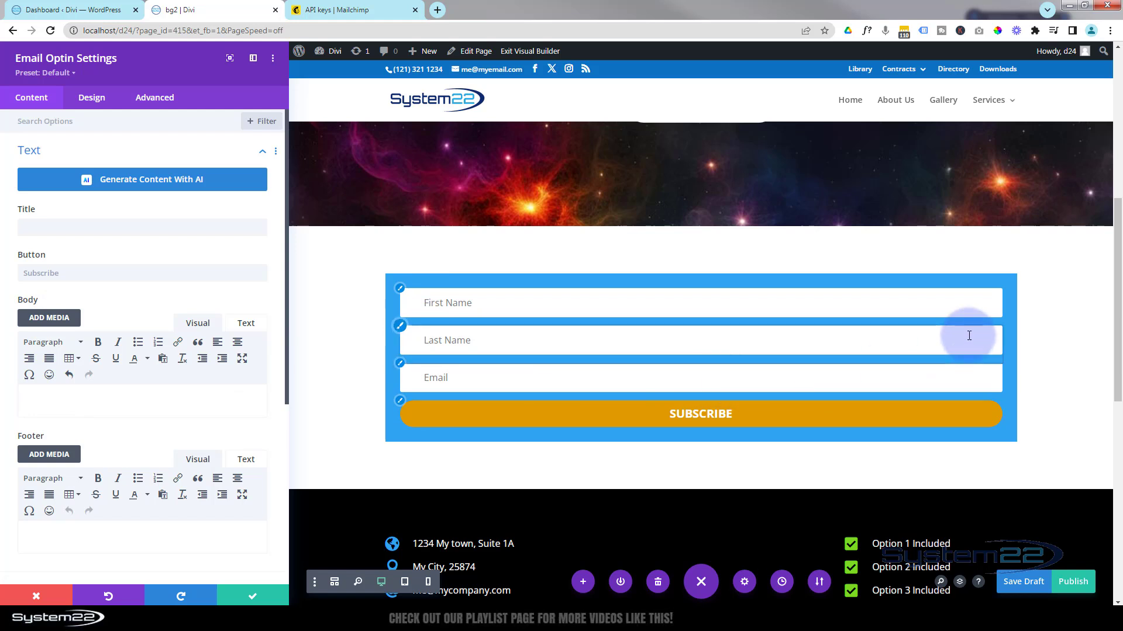
Set the title to 'Join For Latest Updates' and the button text to 'Subscribe Today!'.
click(41, 226)
text(Joi)
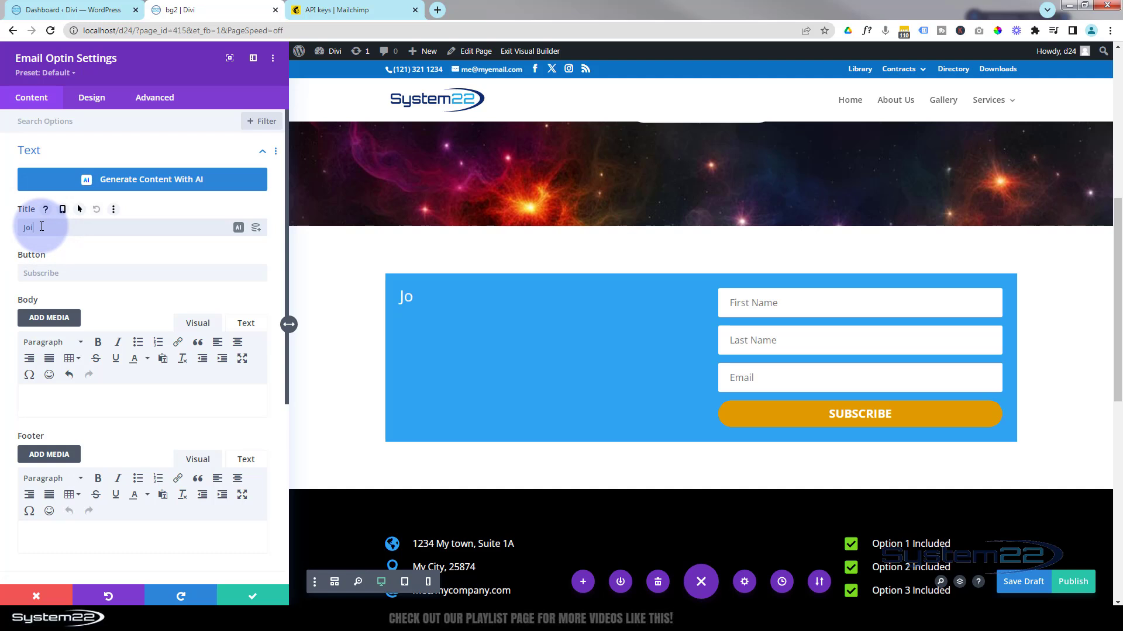
text(n For Latest Update)
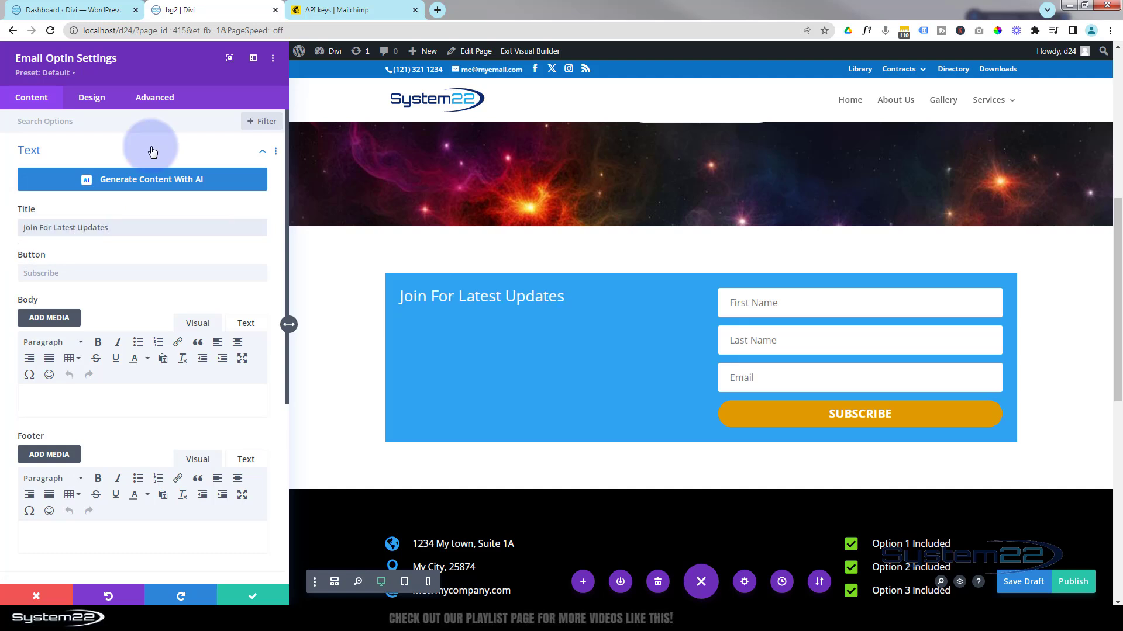
text(s)
click(71, 275)
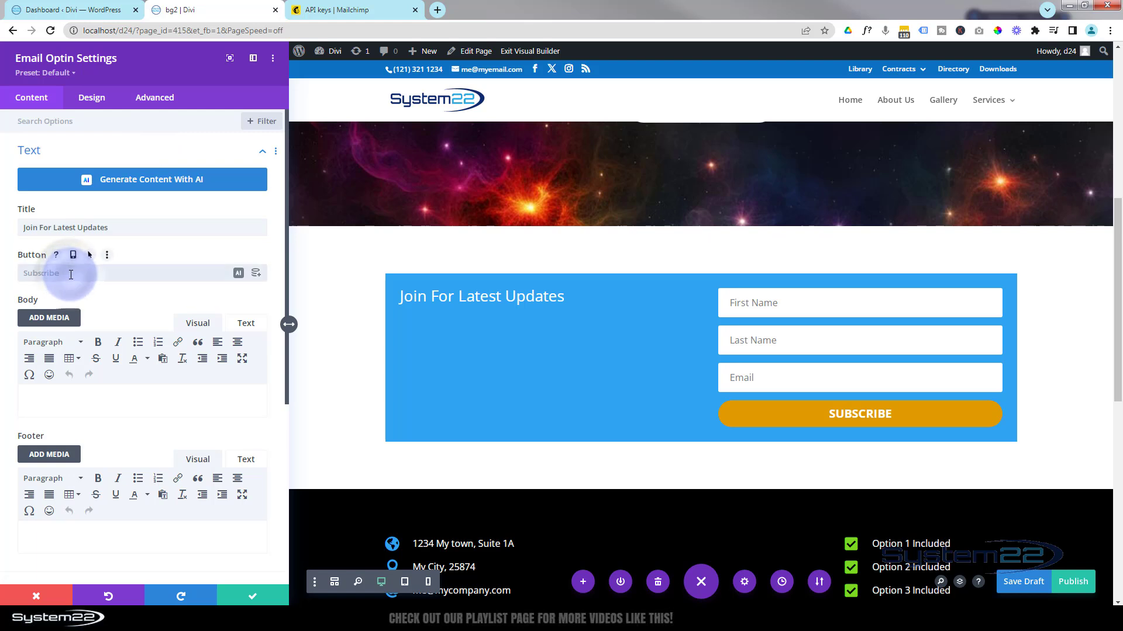
click(88, 275)
text(Subscribe Today!)
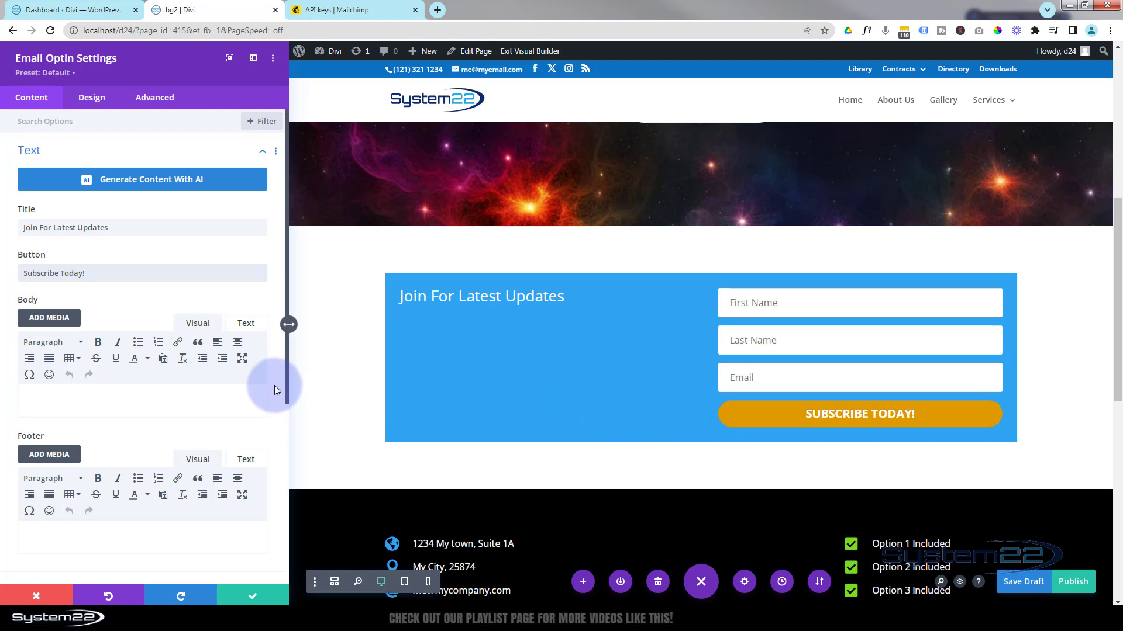
click(150, 394)
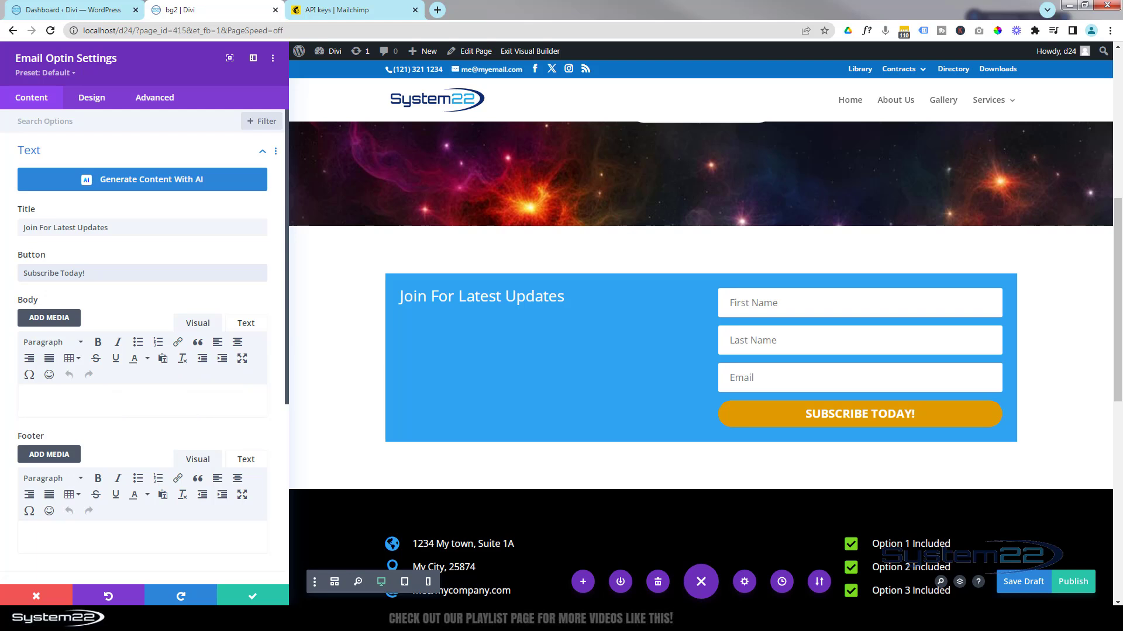
Put the default placeholder paragraph back into the empty Body field.
click(59, 395)
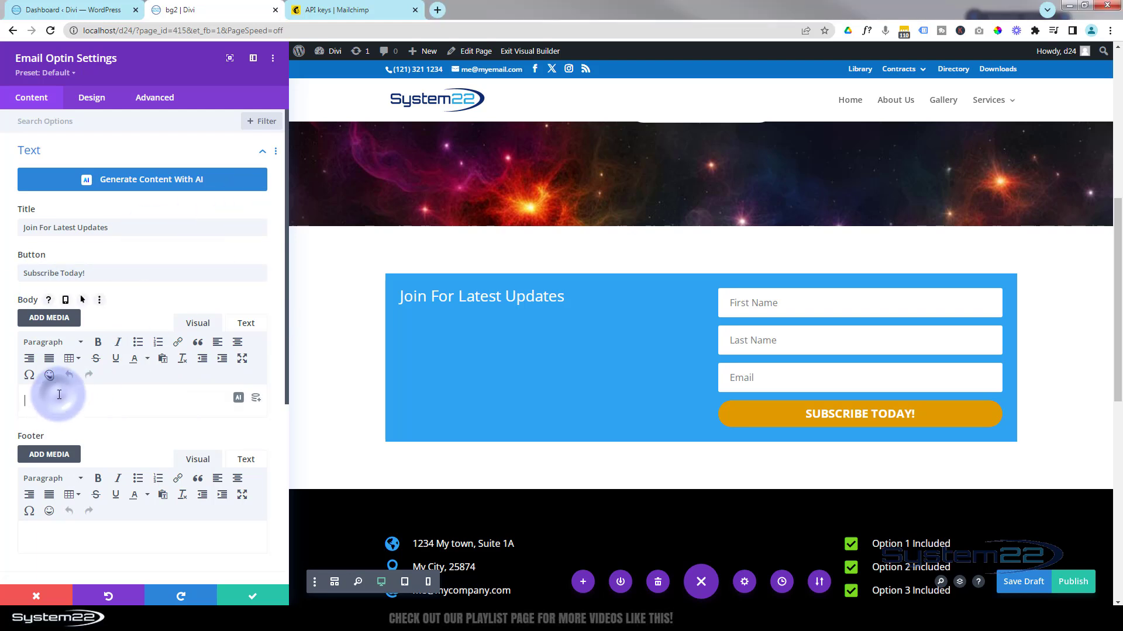
key(ctrl+v)
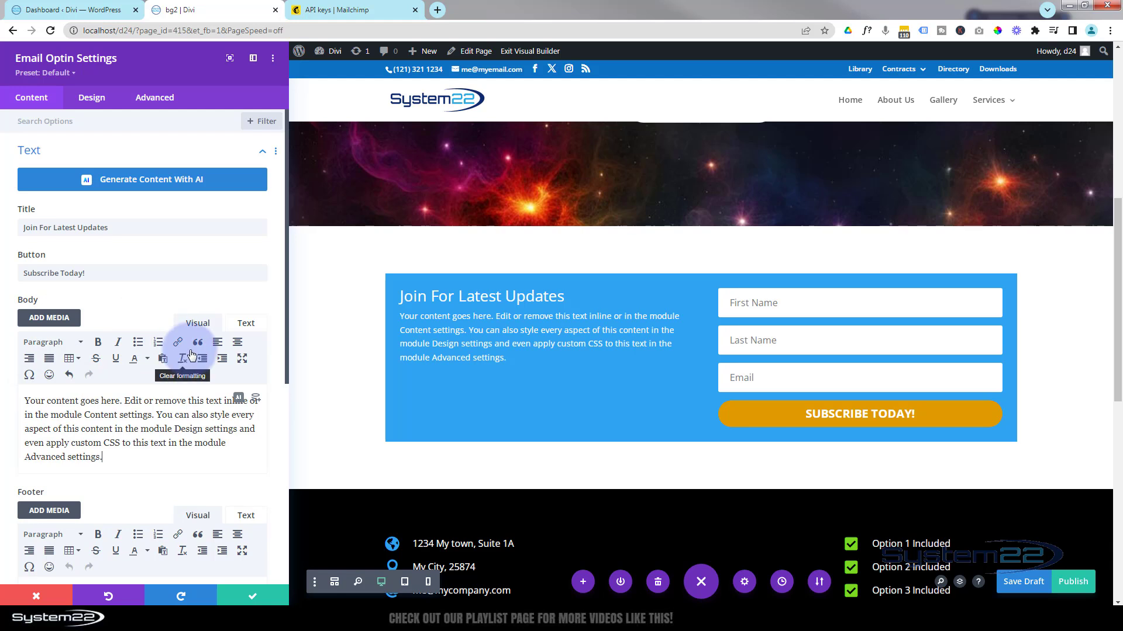
scroll(191, 354, down, 3)
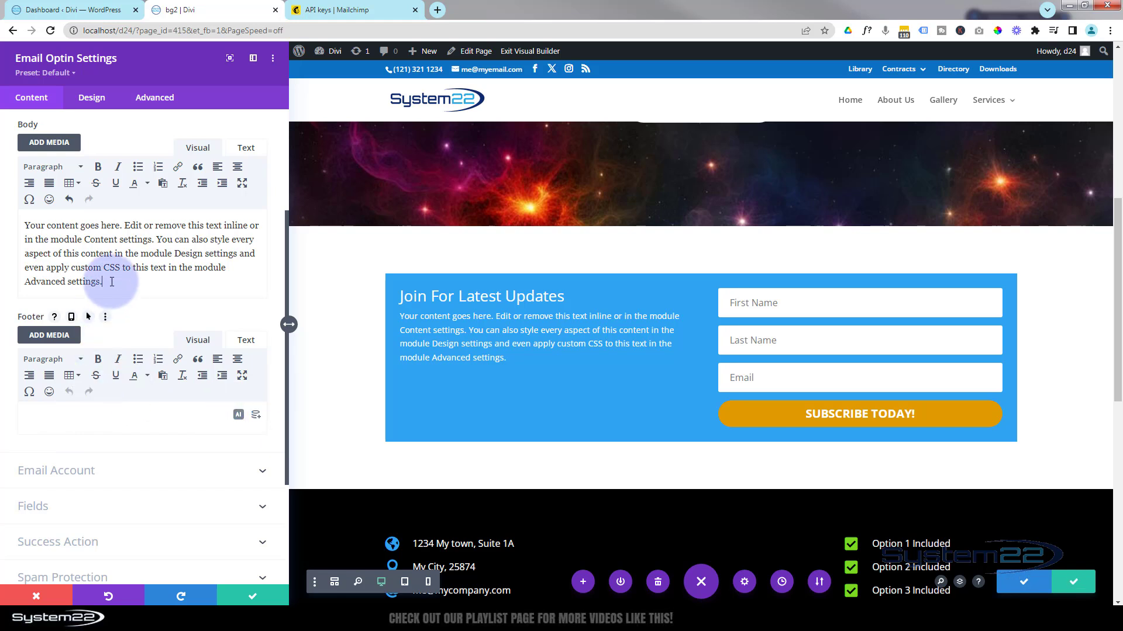
scroll(122, 284, up, 1)
scroll(121, 285, up, 2)
click(125, 401)
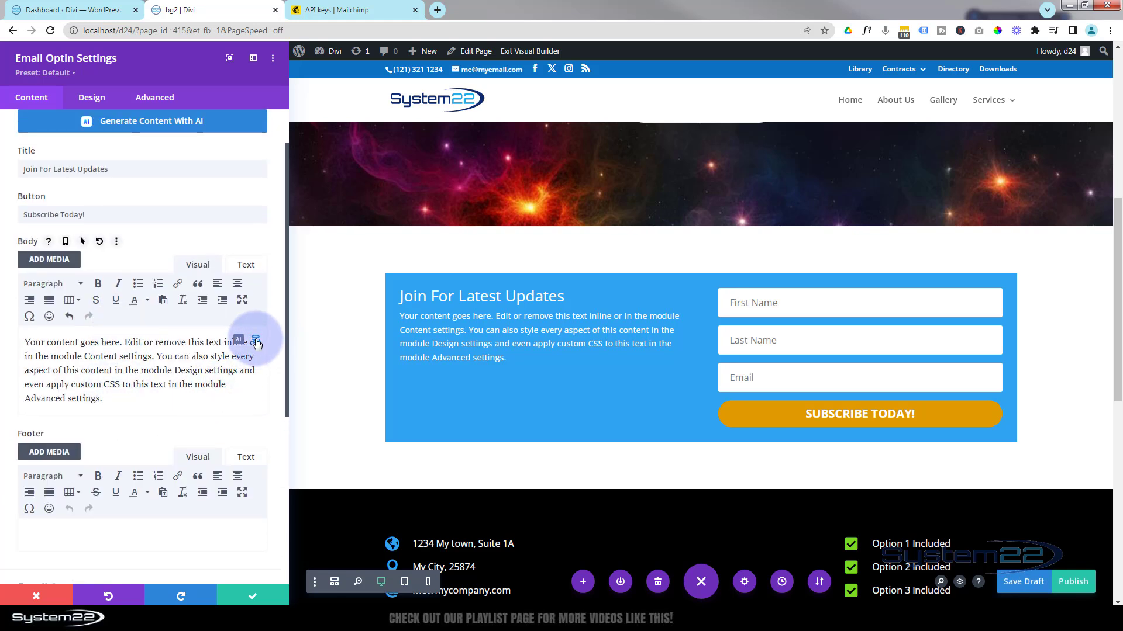
scroll(181, 395, down, 3)
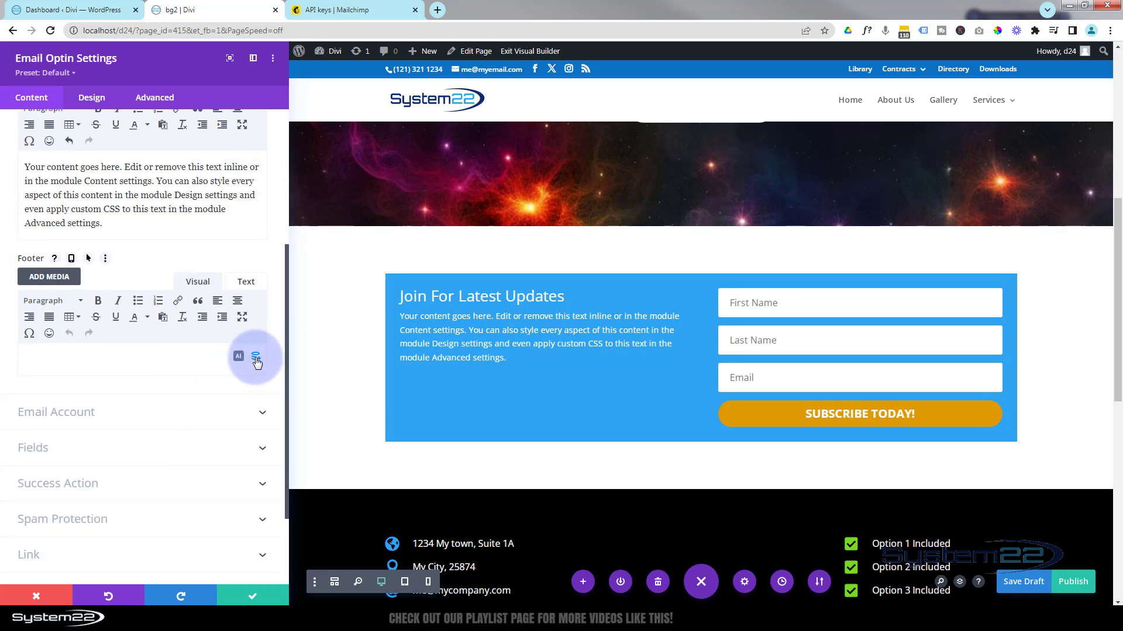
Add a Current Date footer with 'Updated Daily' before and 'We will never spam you!' after.
click(255, 358)
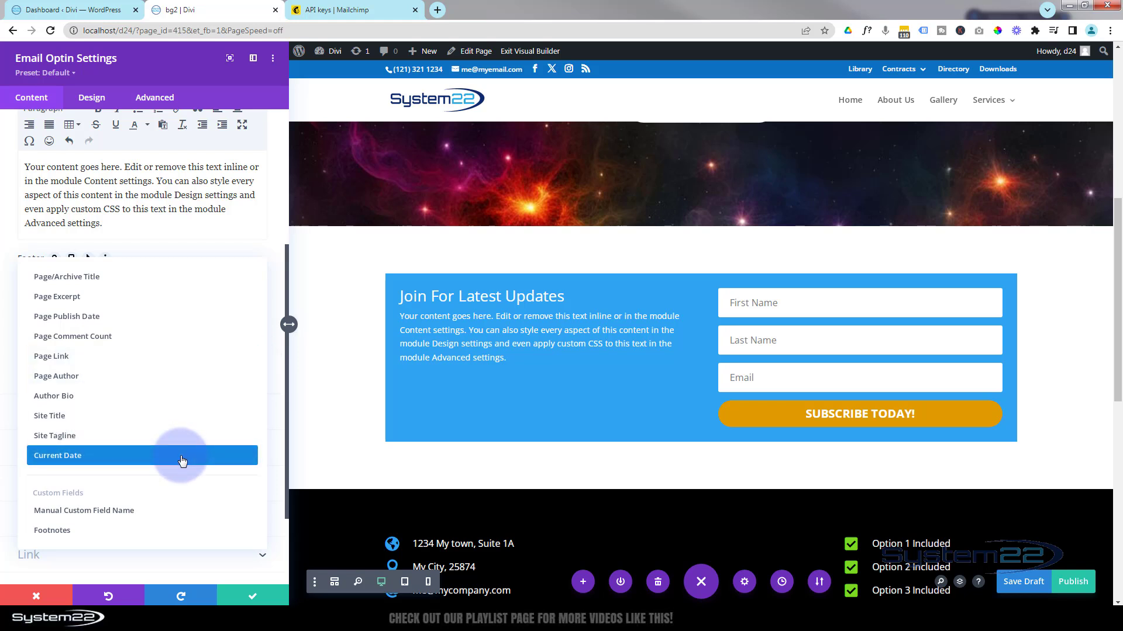
click(182, 460)
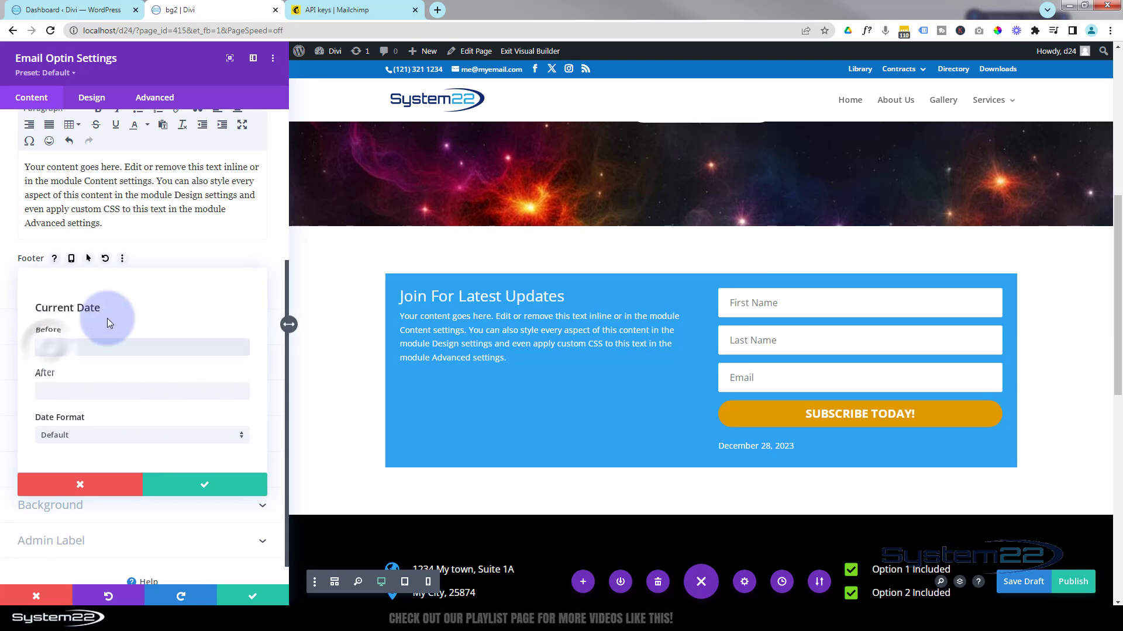
text(Upo)
key(BackSpace)
text(date)
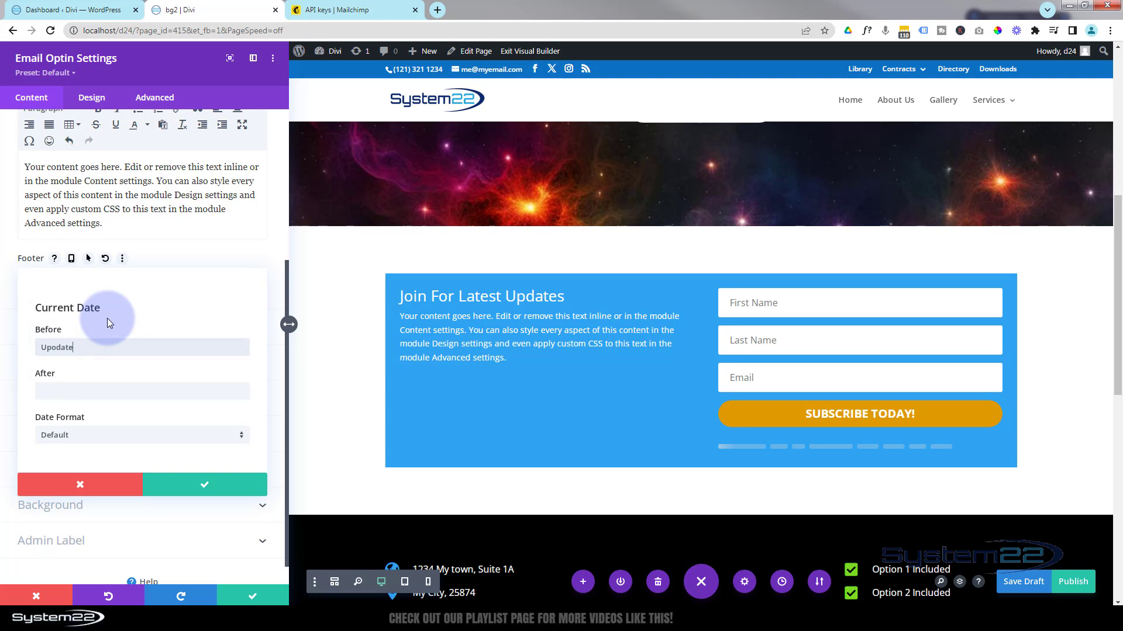
text(d Daily)
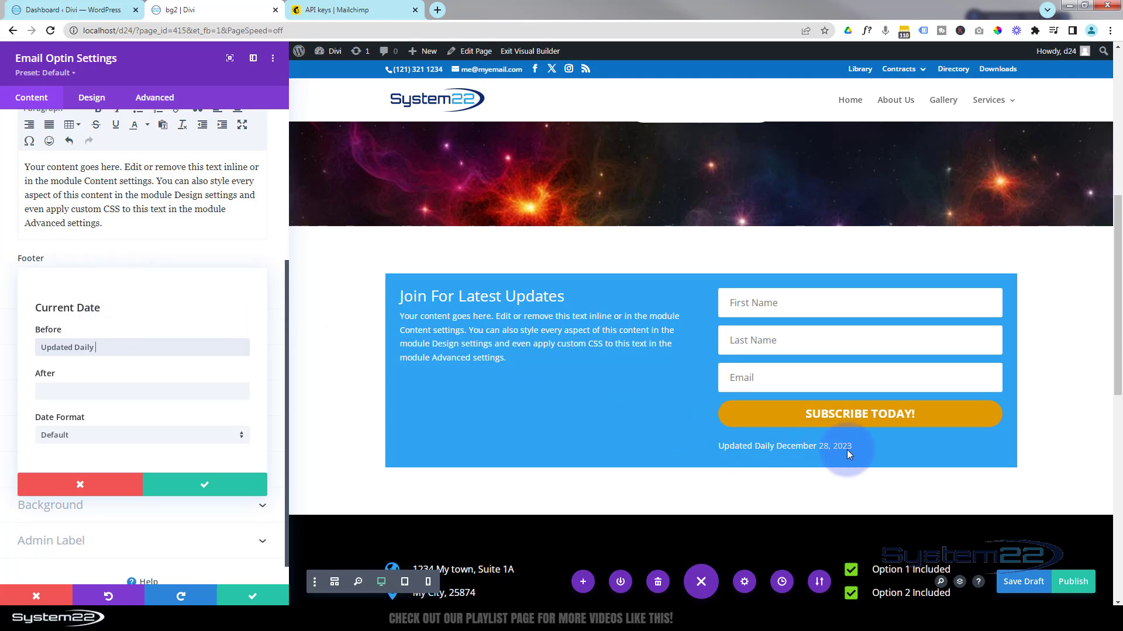
click(49, 392)
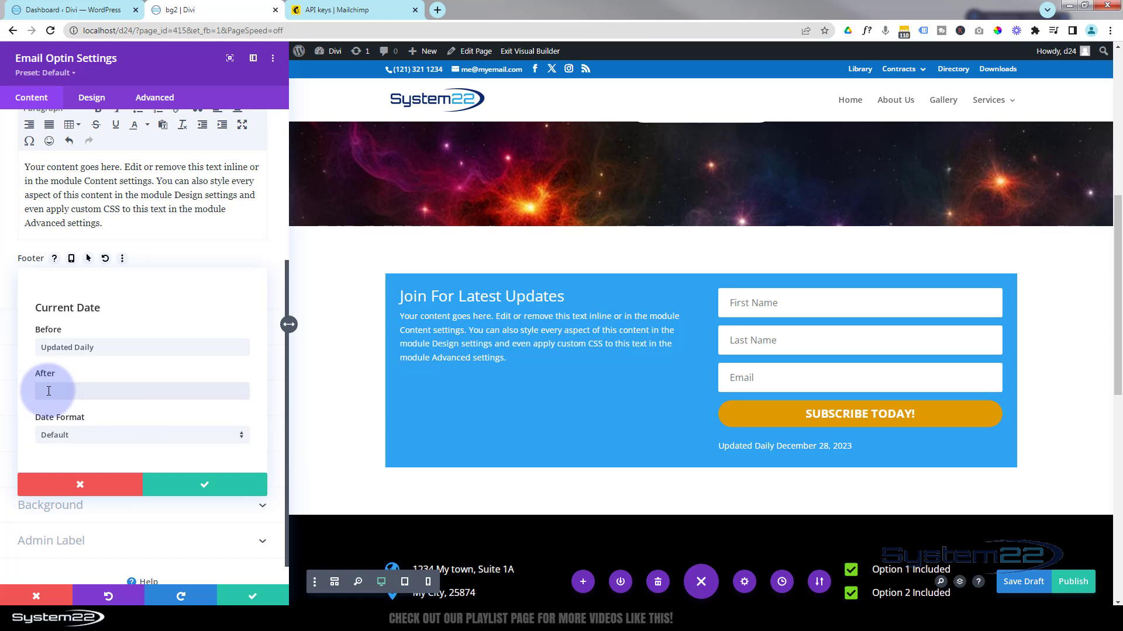
key(ctrl+s)
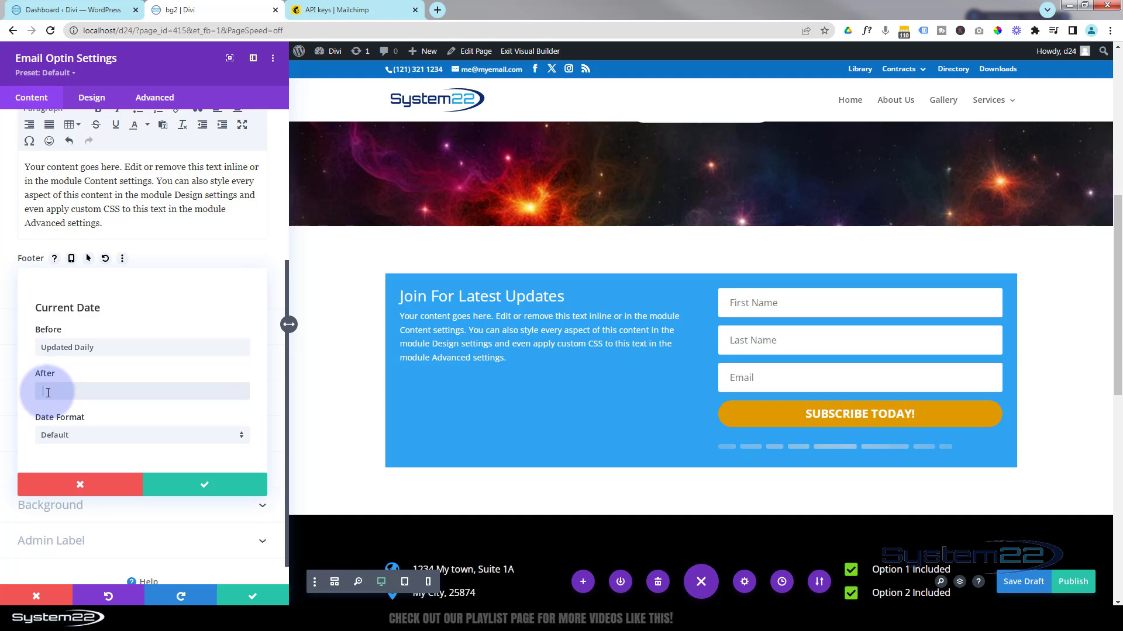
text(We wil)
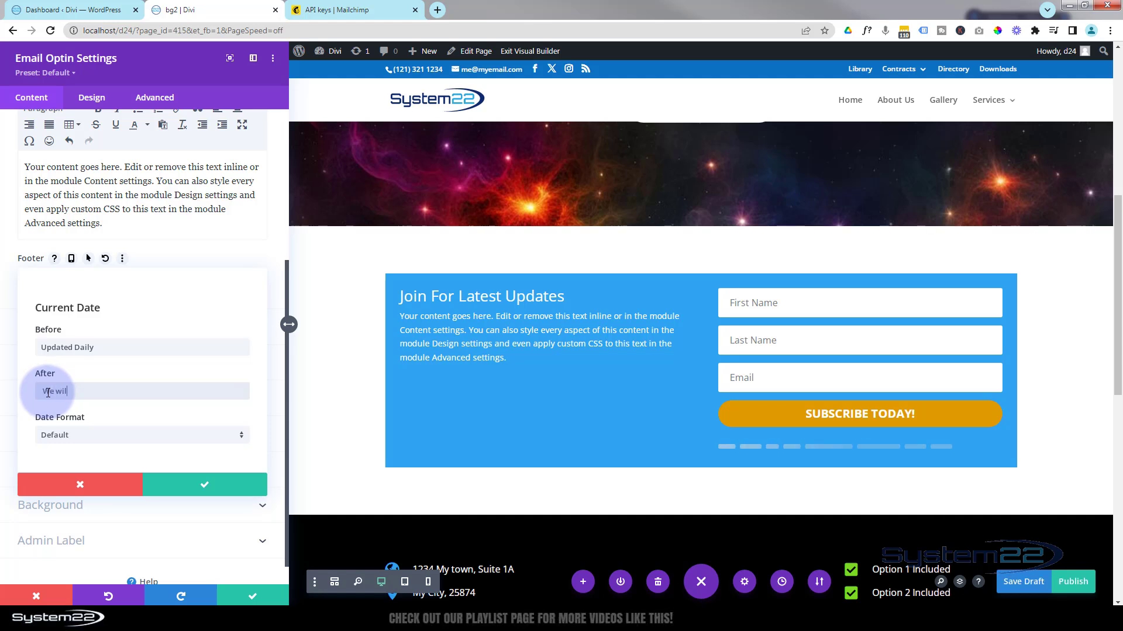
text(l never spam you!)
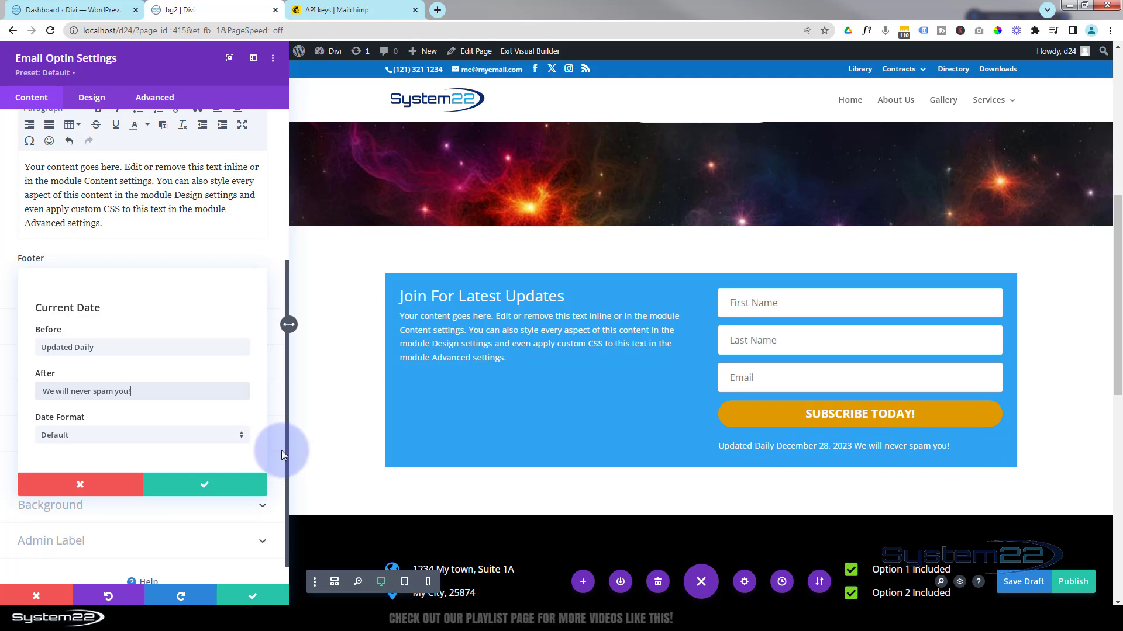
click(211, 491)
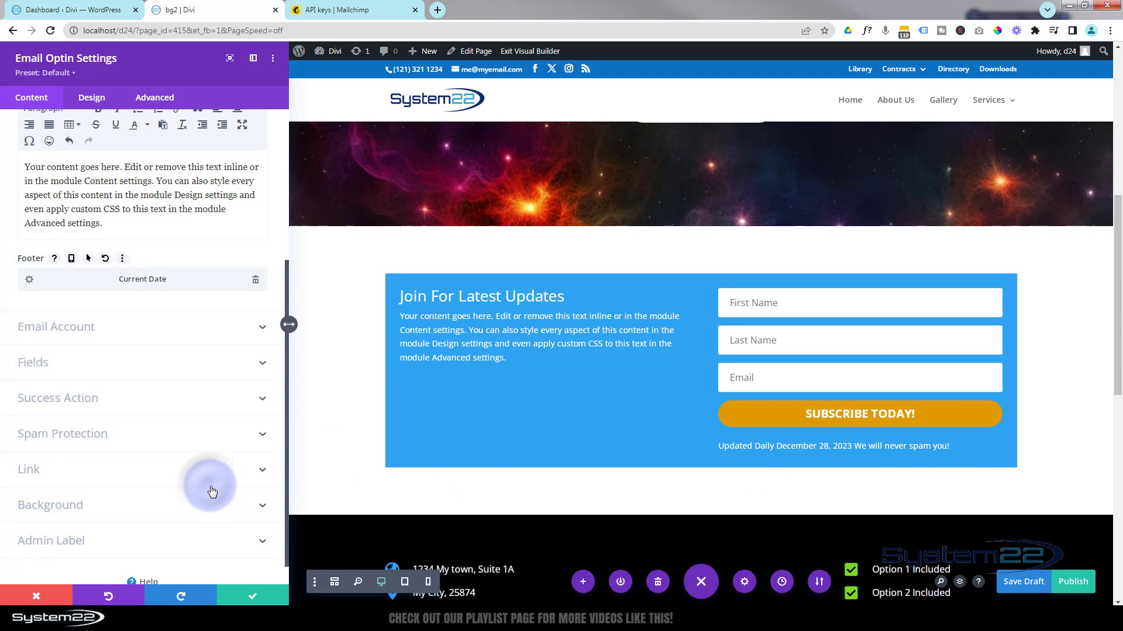
Turn off Show First Name and Show Last Name, and enable Use Single Name Field.
click(168, 327)
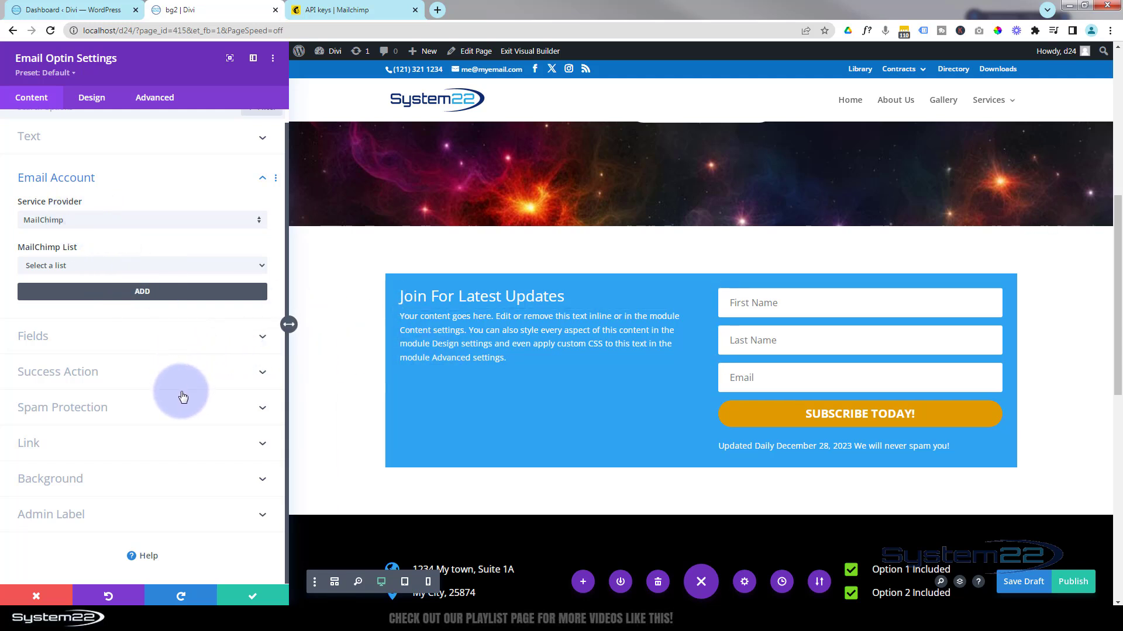
click(187, 344)
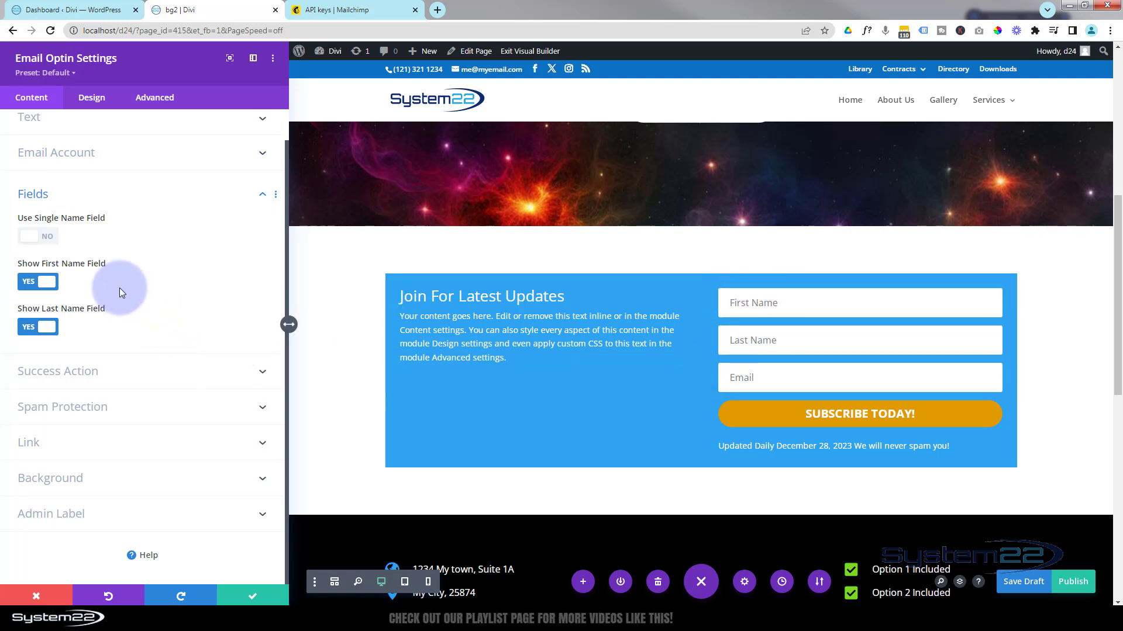
click(36, 283)
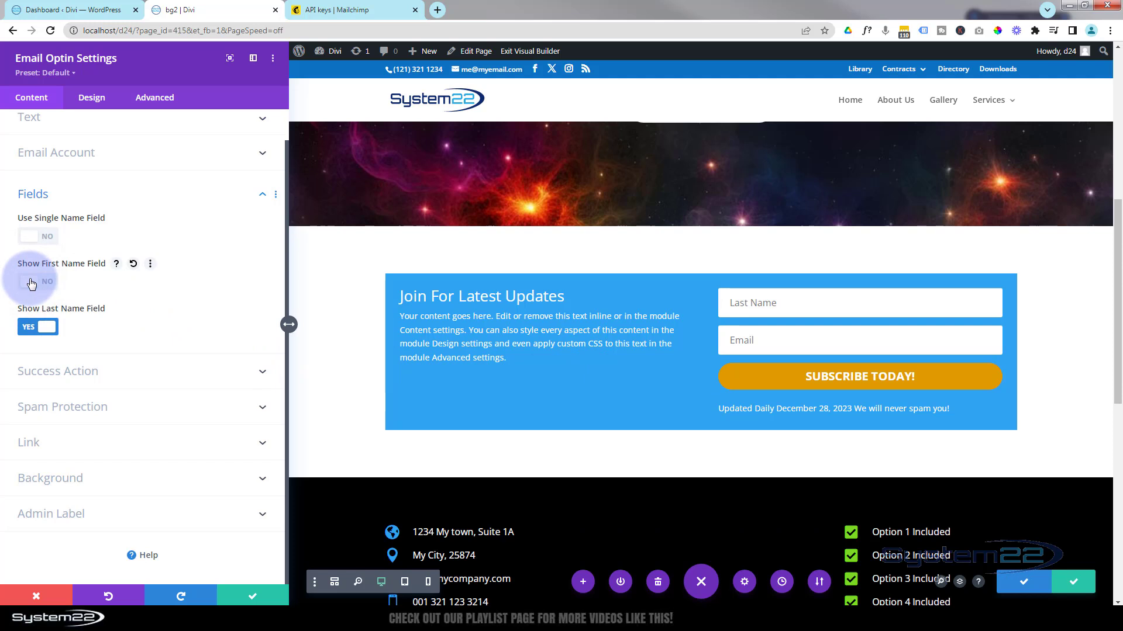
click(30, 327)
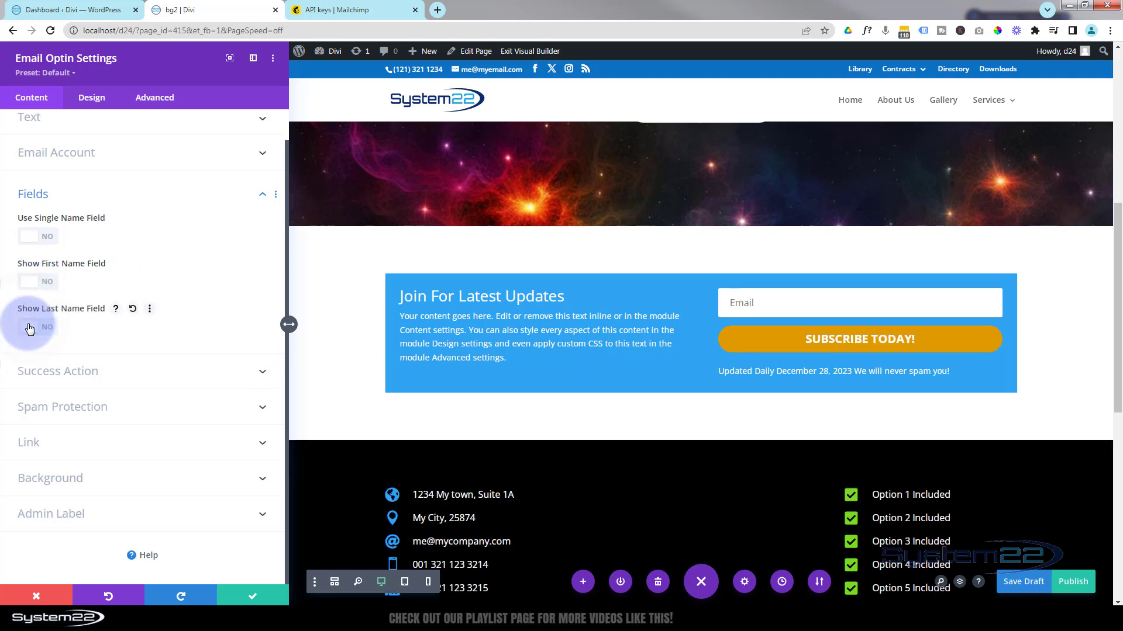
click(44, 237)
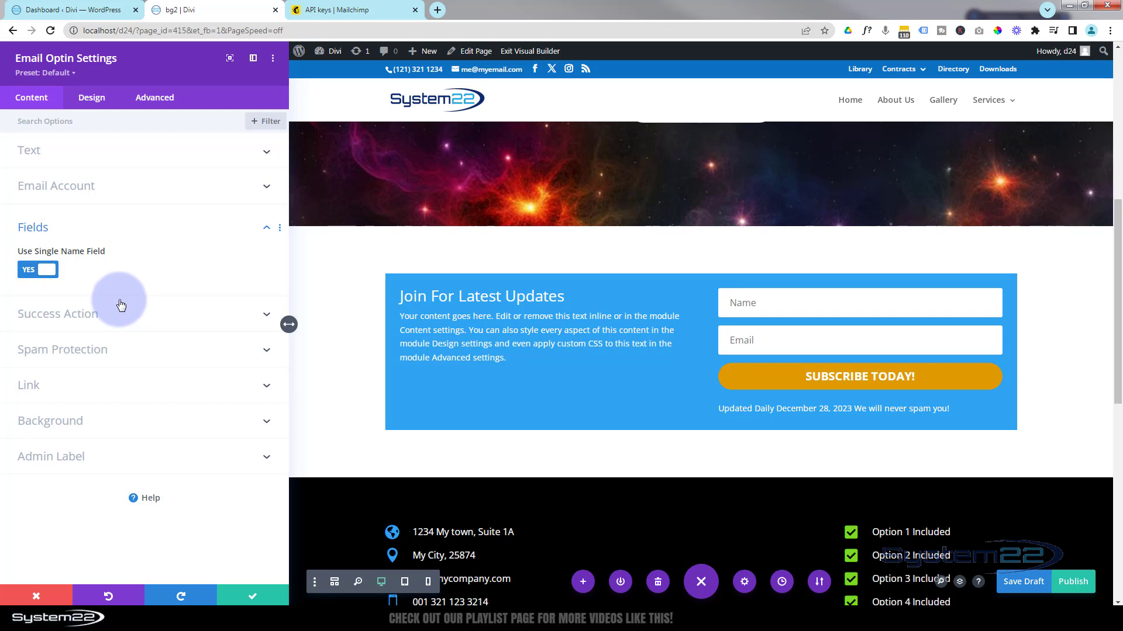
Keep the 'Display a message' success action and set the message to 'Thanks for joining'.
click(187, 314)
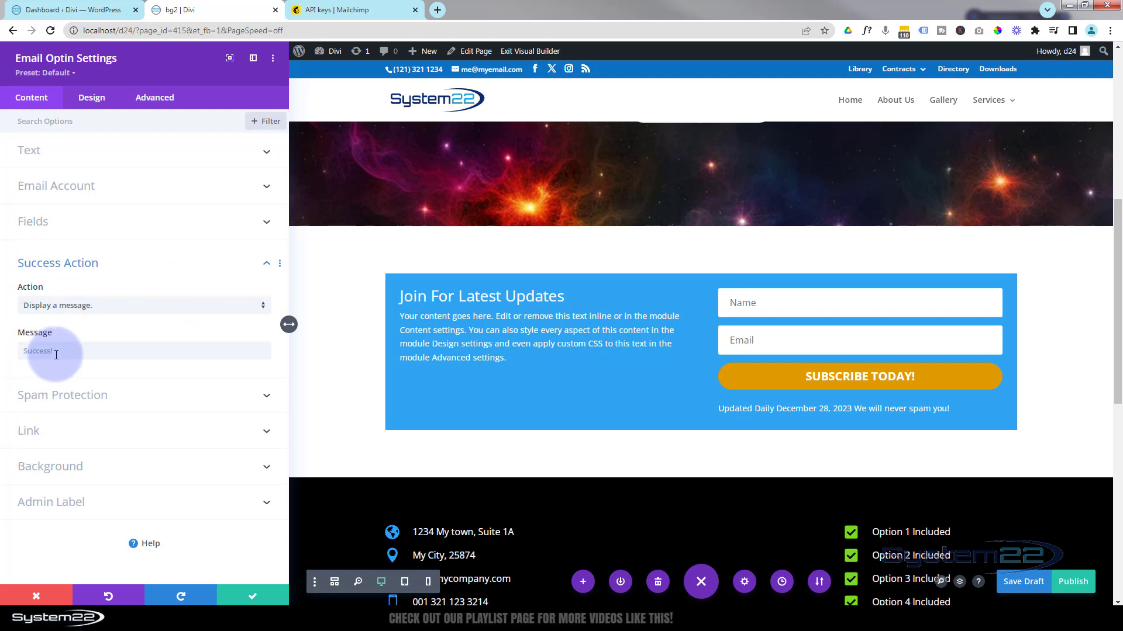
click(116, 305)
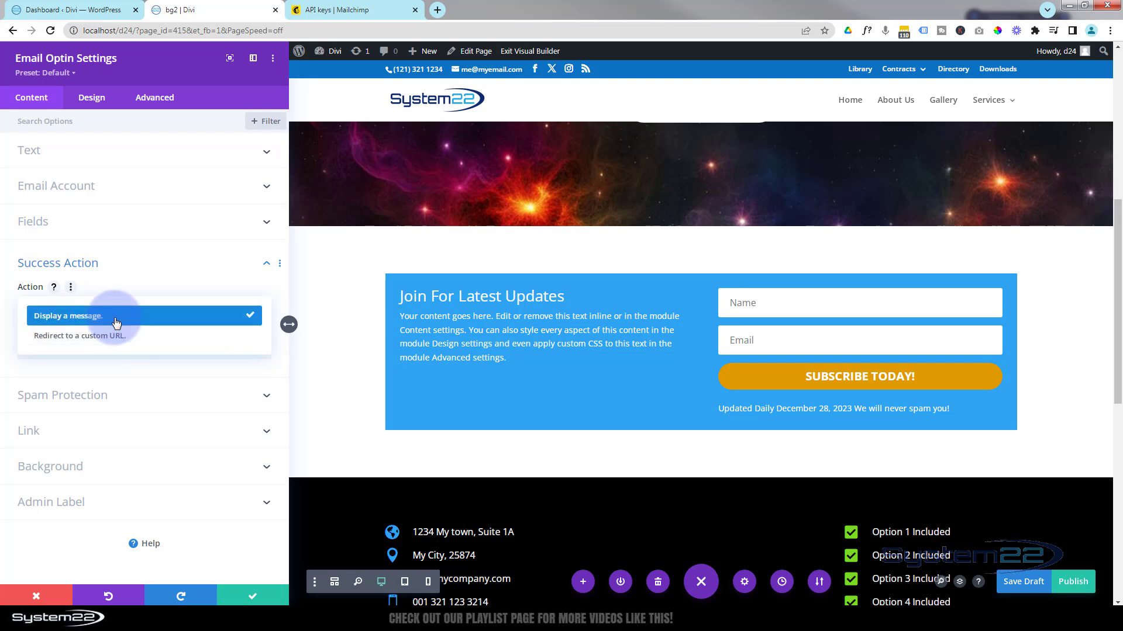
click(115, 316)
click(40, 345)
text(Thanks for joining!)
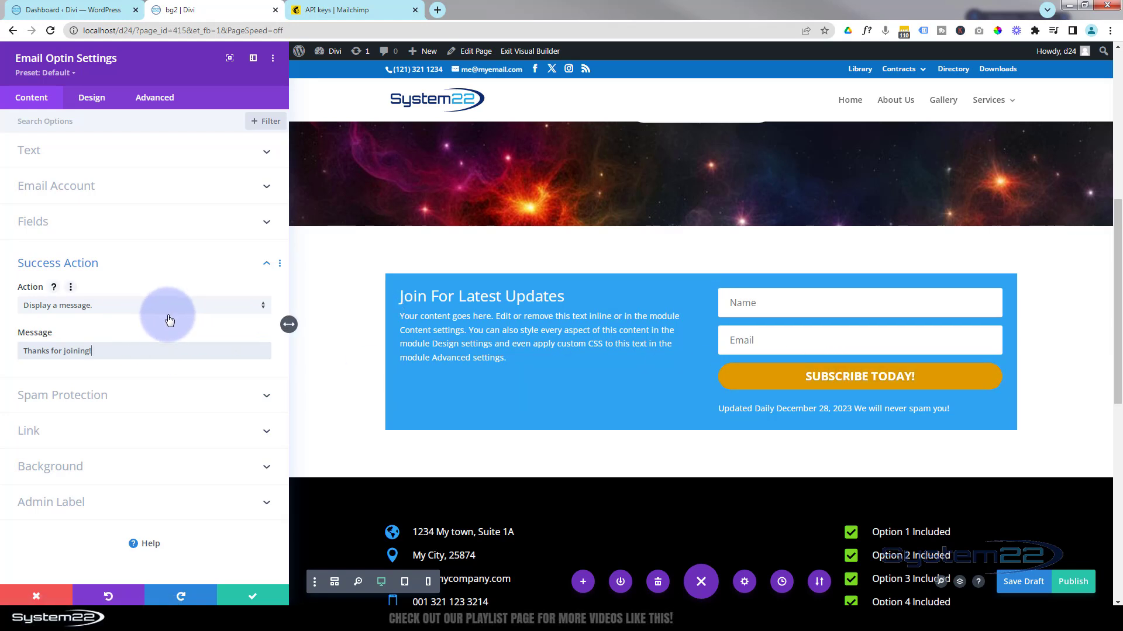
click(161, 400)
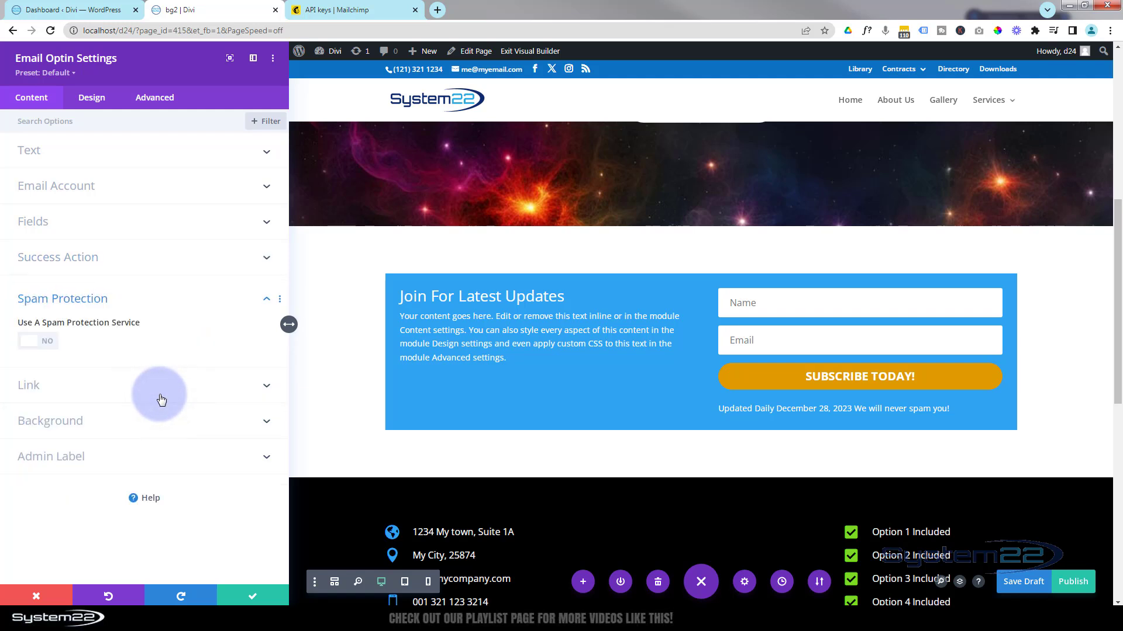
Switch Spam Protection on, view the reCAPTCHA accounts, then switch it back off.
click(33, 345)
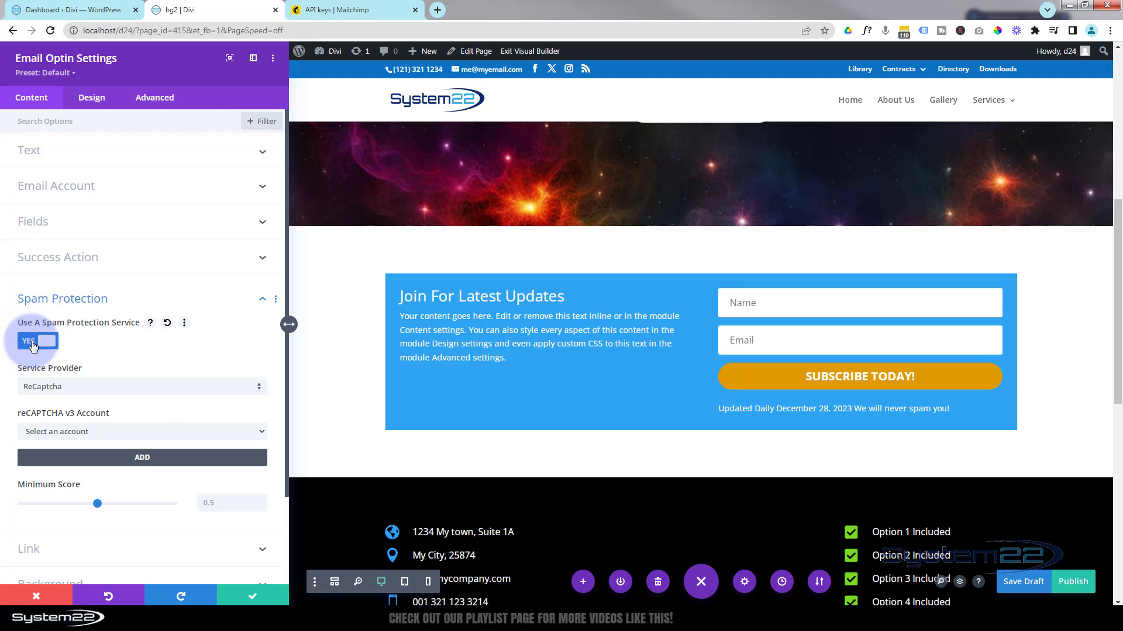
click(141, 432)
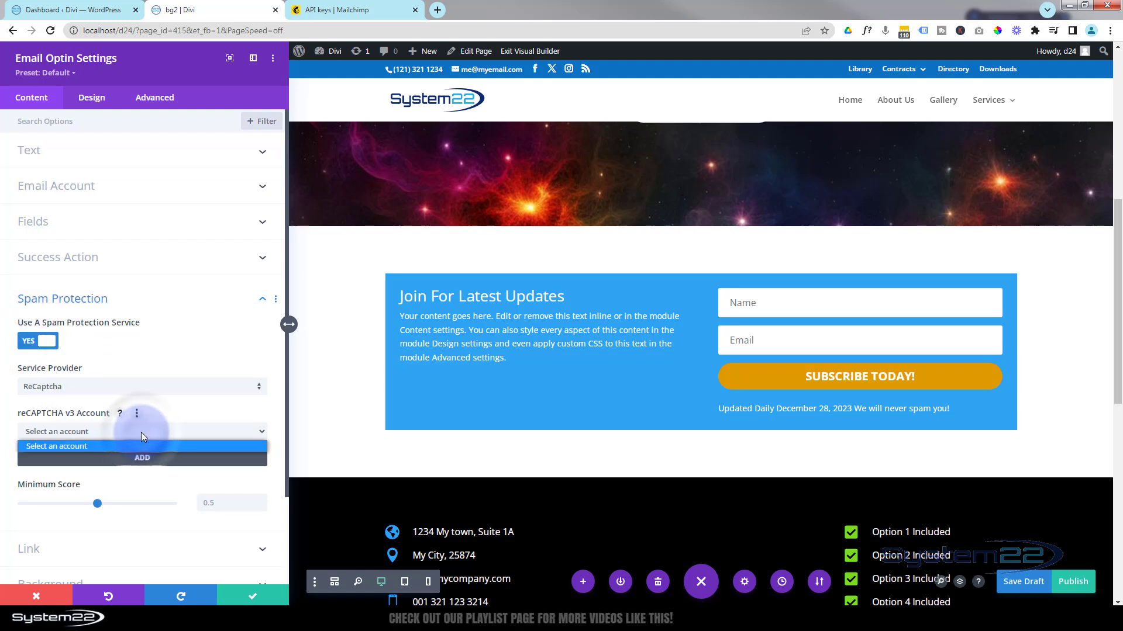
click(141, 432)
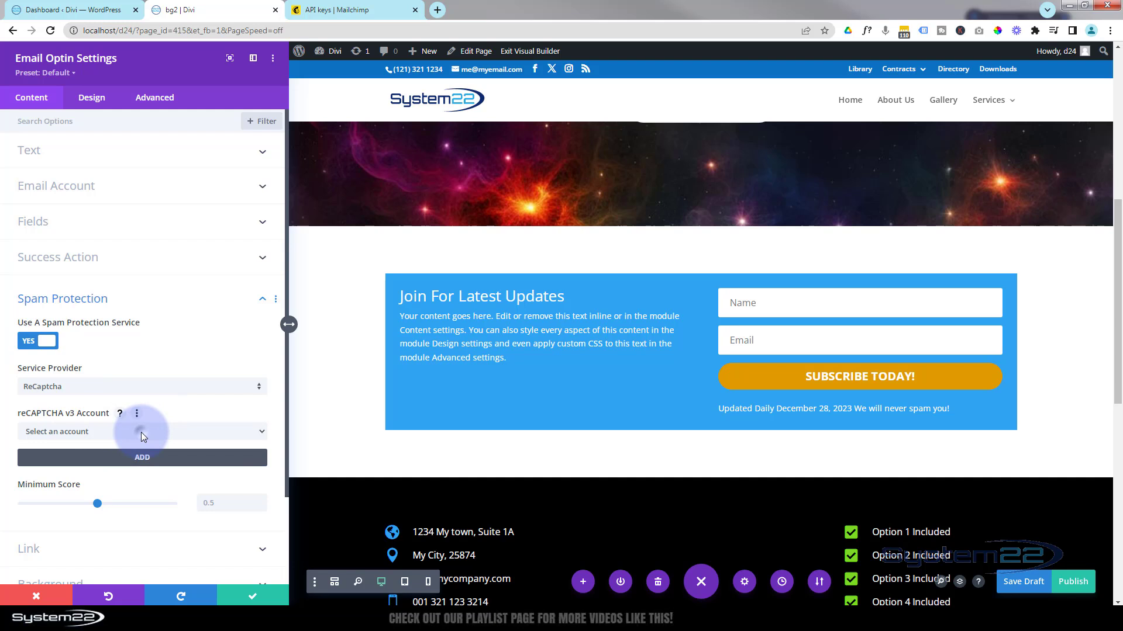
click(27, 340)
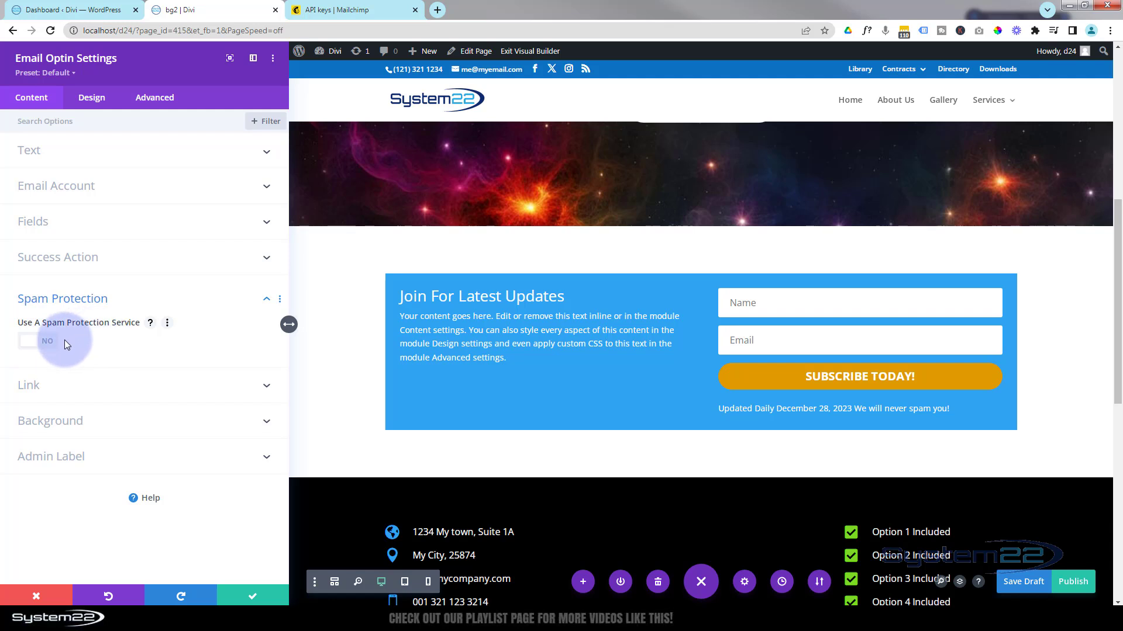
Look at the Link options without setting a URL, then expand the Background settings.
click(126, 390)
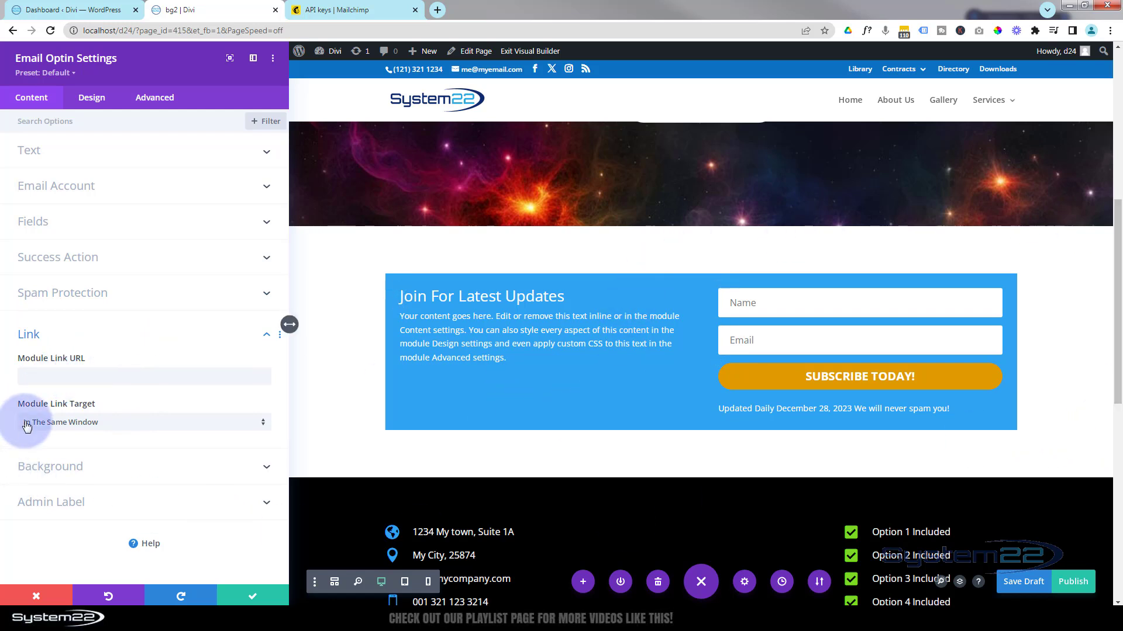
click(46, 376)
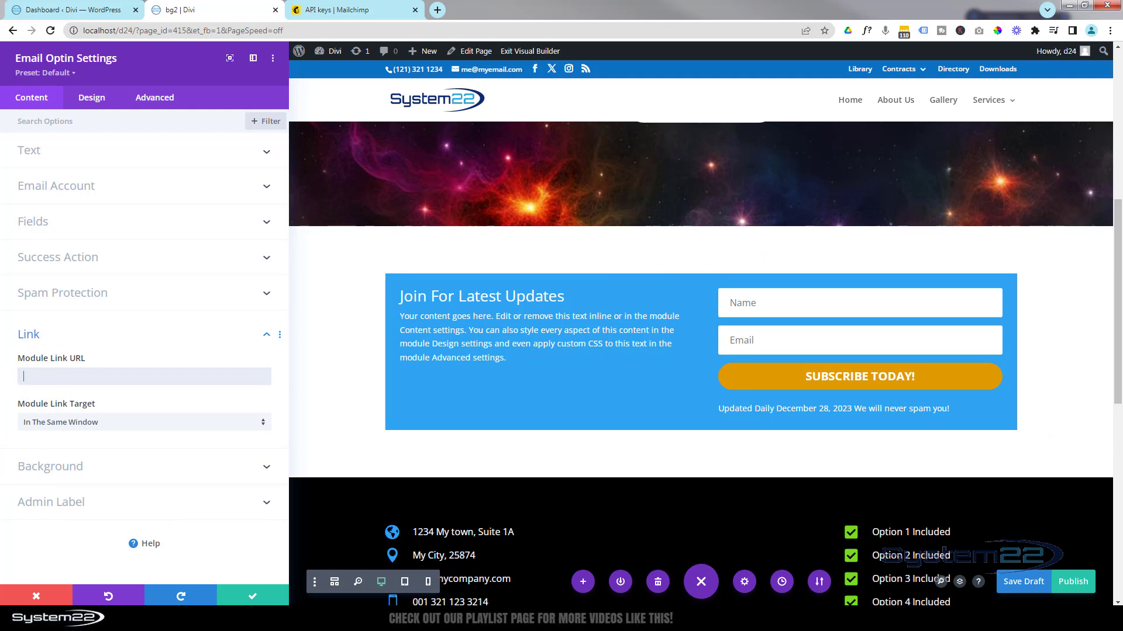
click(135, 335)
click(134, 343)
click(133, 366)
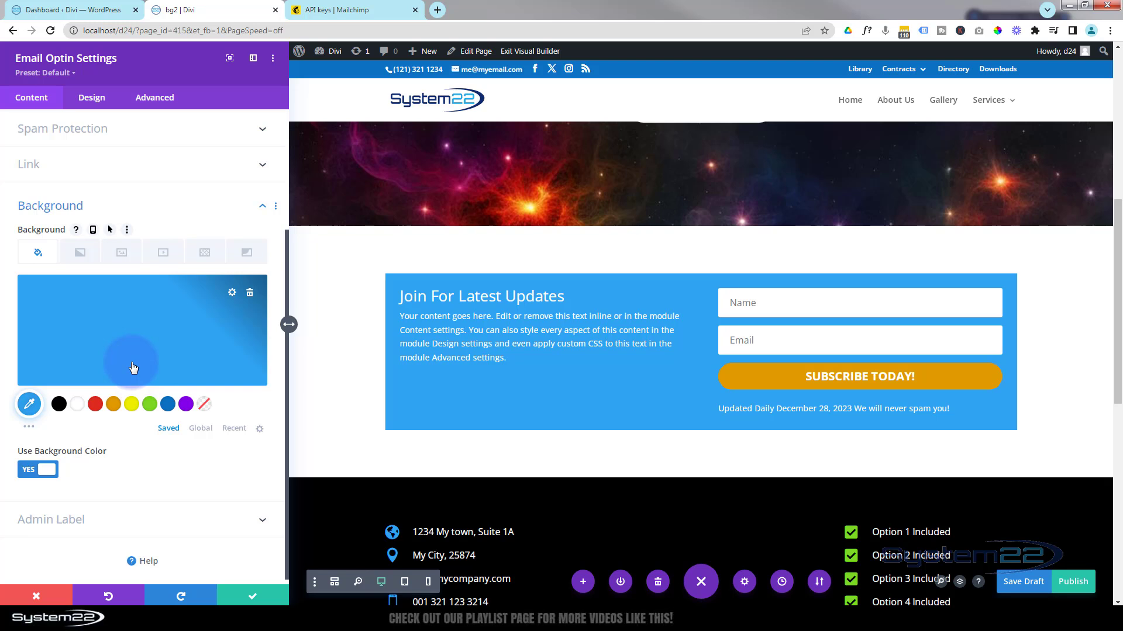
Replace the flat blue colour with a gradient ending in purple #8300e9.
click(251, 295)
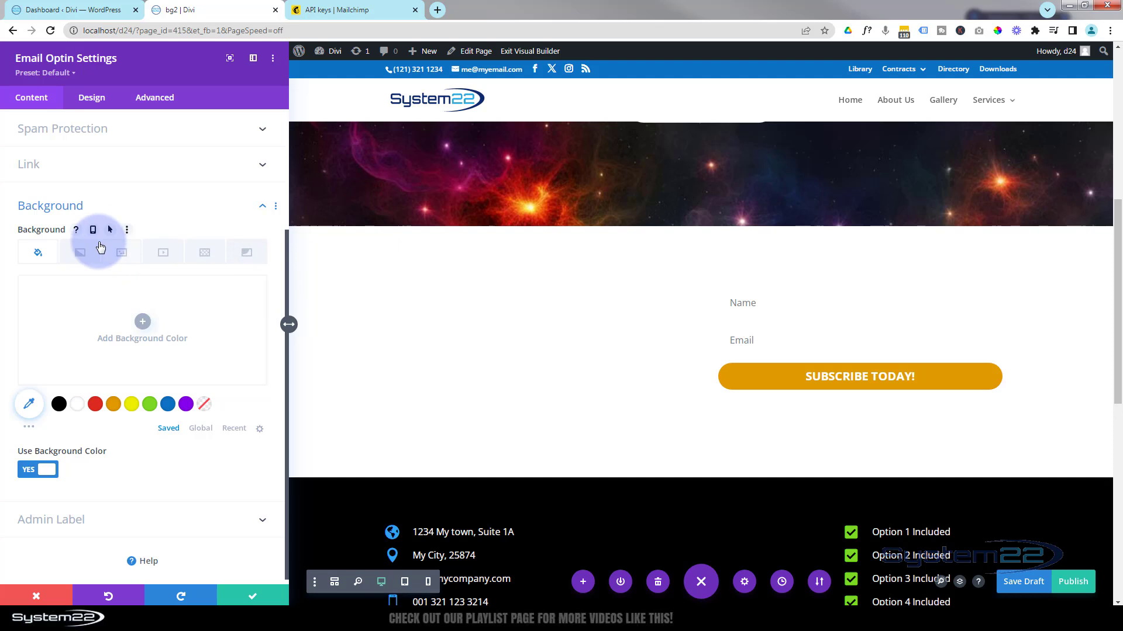
click(85, 256)
click(76, 335)
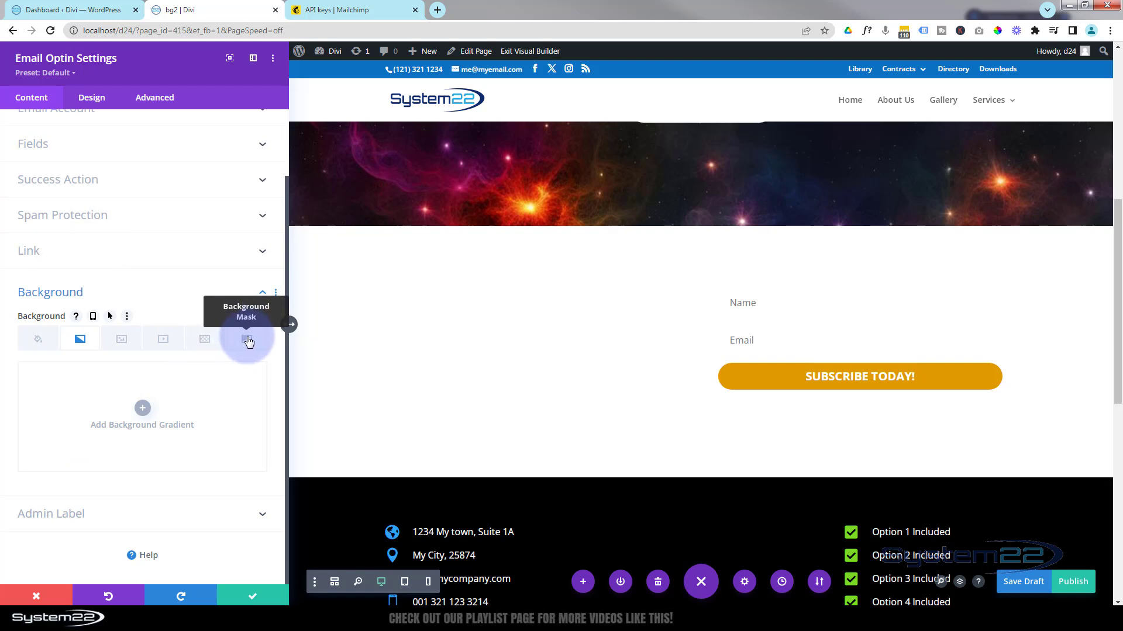
click(143, 411)
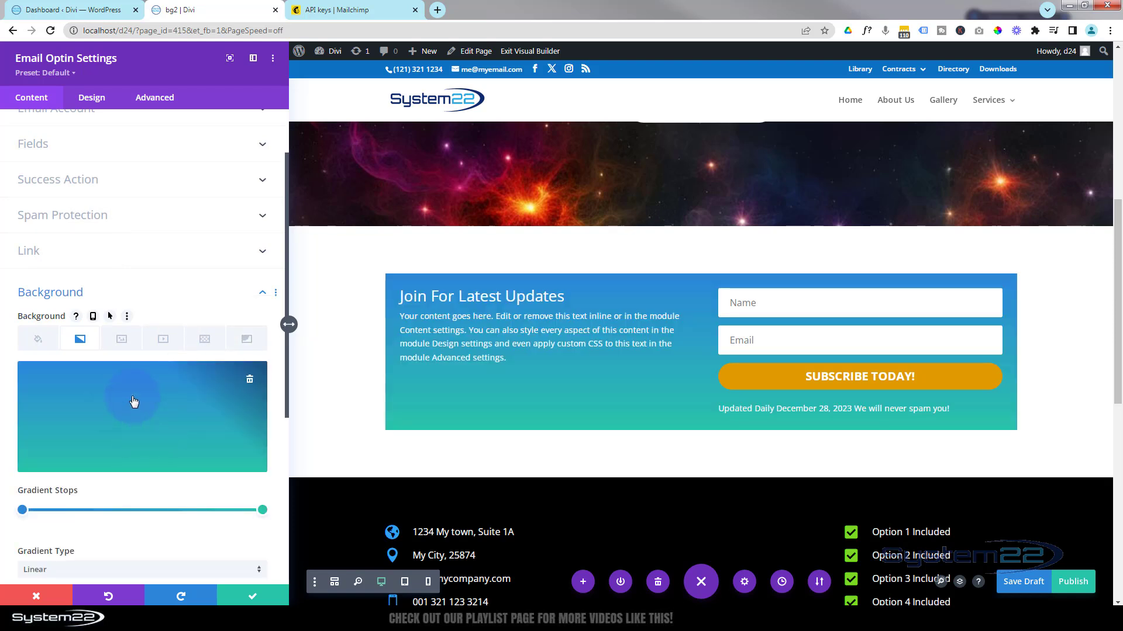
scroll(134, 402, down, 1)
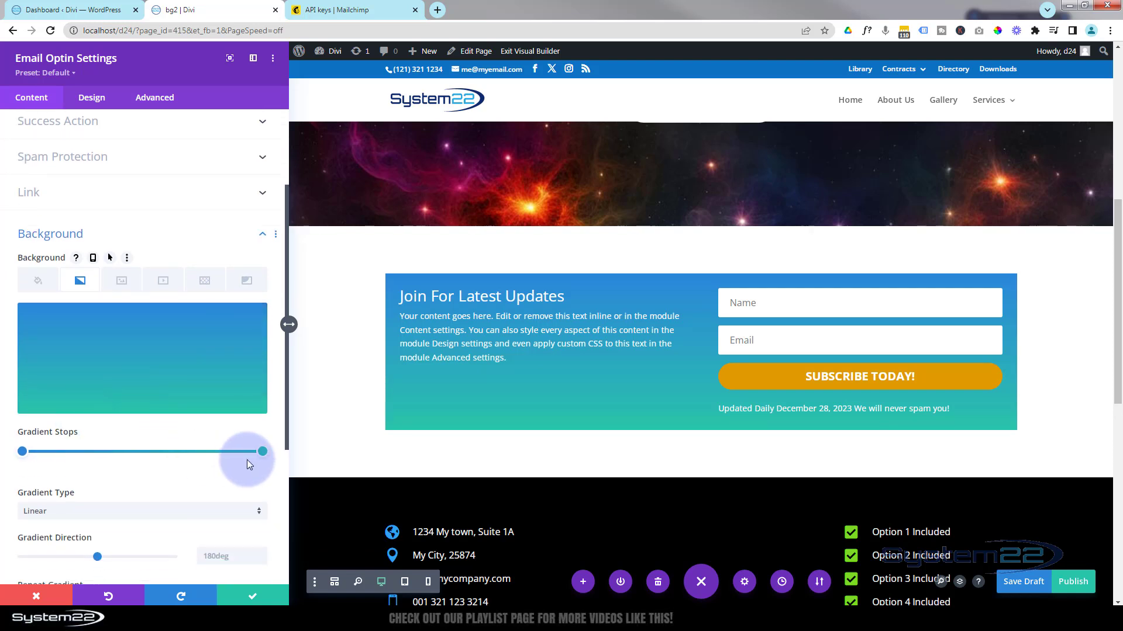
click(262, 451)
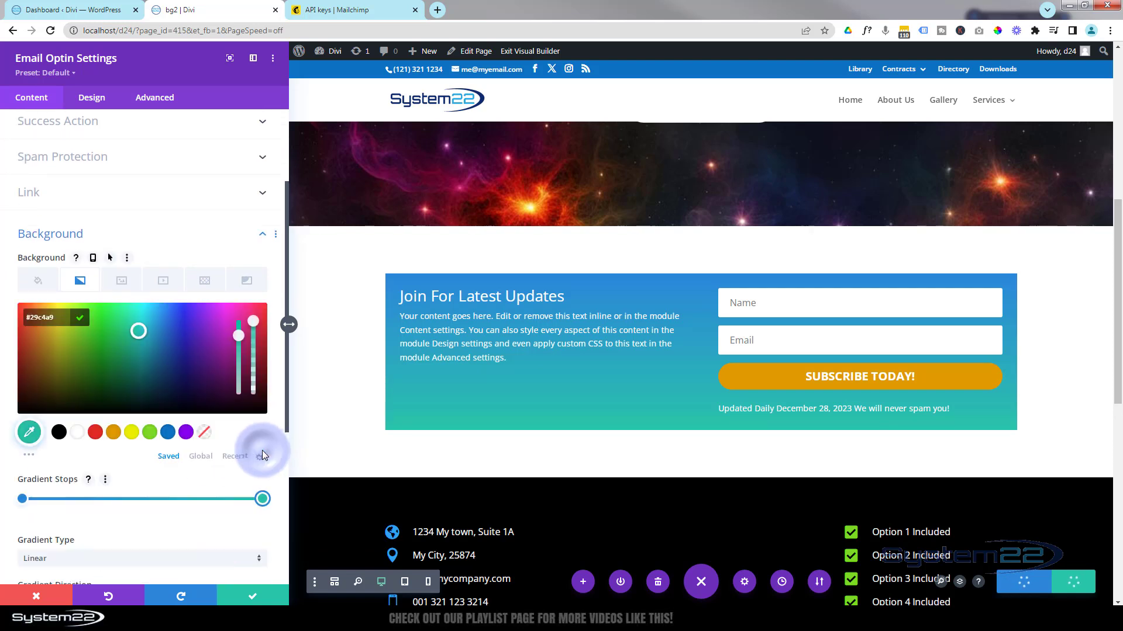
click(187, 433)
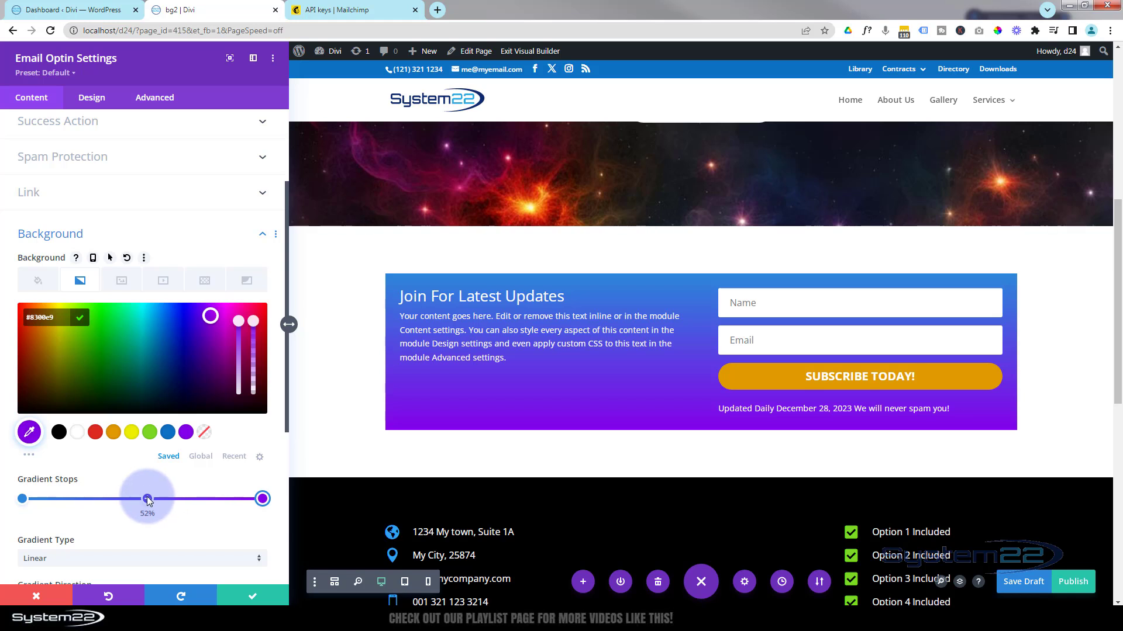
Add and then delete a red middle gradient stop, and open the background image library.
click(147, 499)
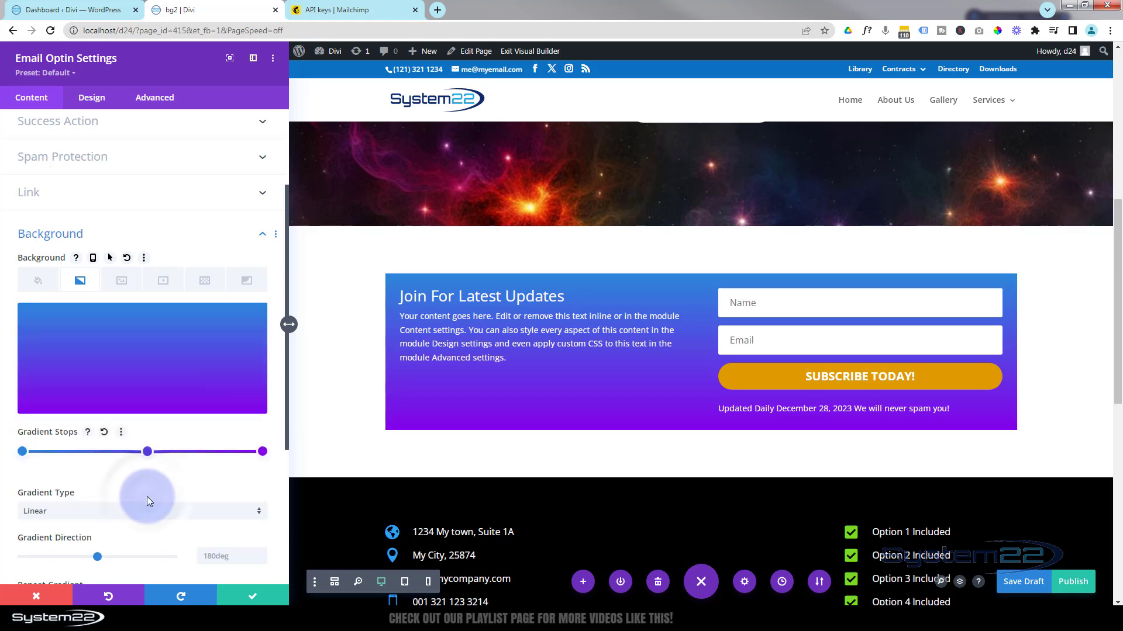
click(146, 450)
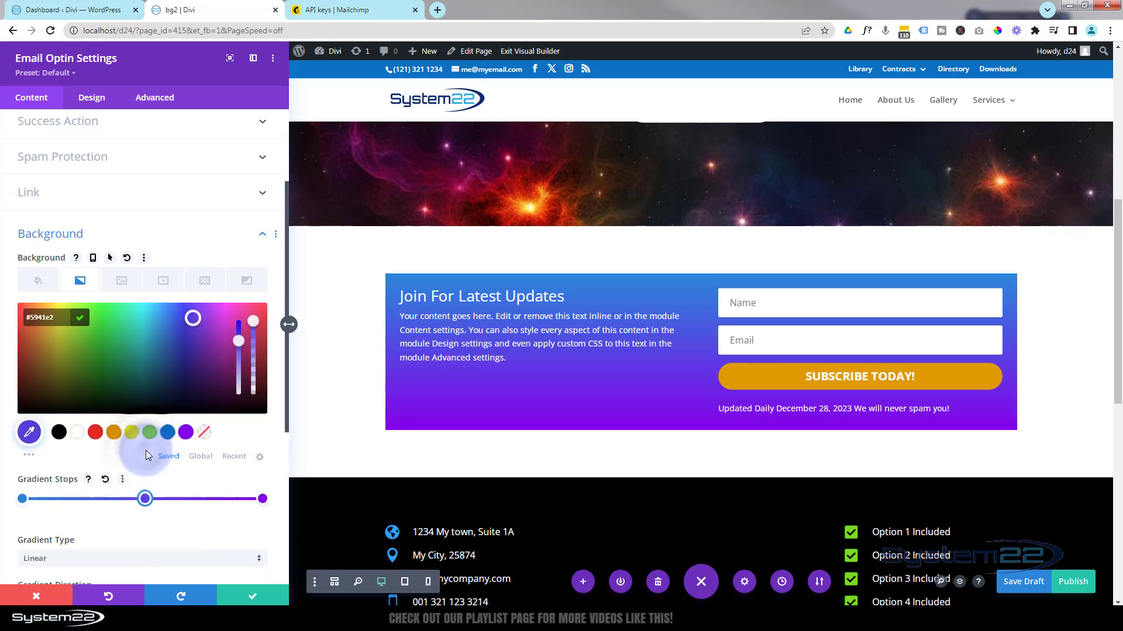
click(95, 433)
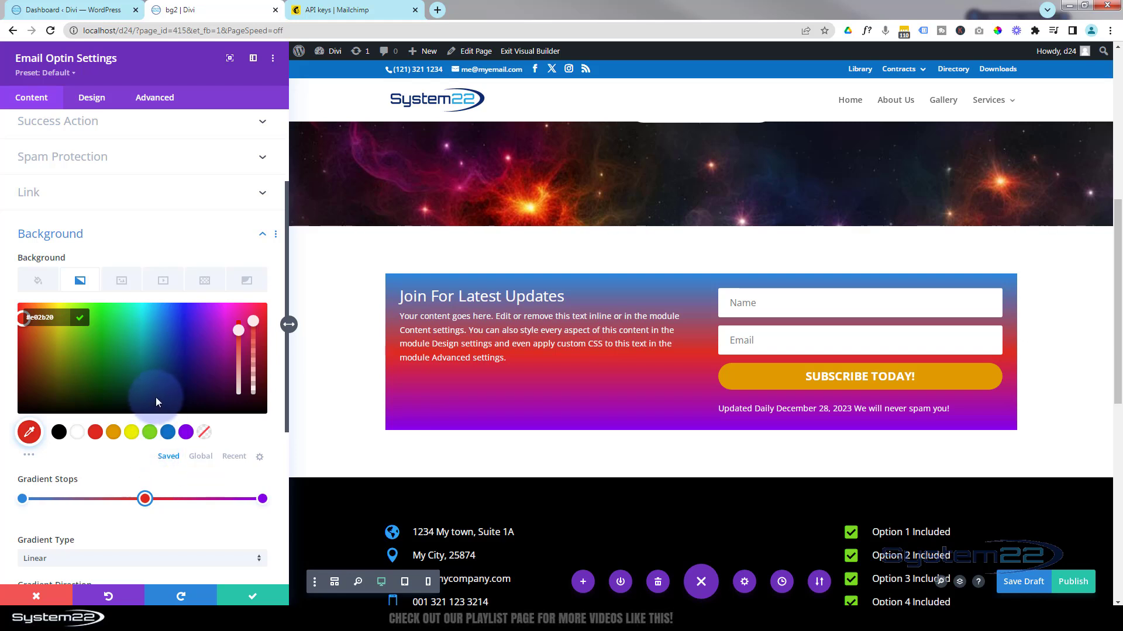
click(141, 499)
drag(138, 501, 146, 499)
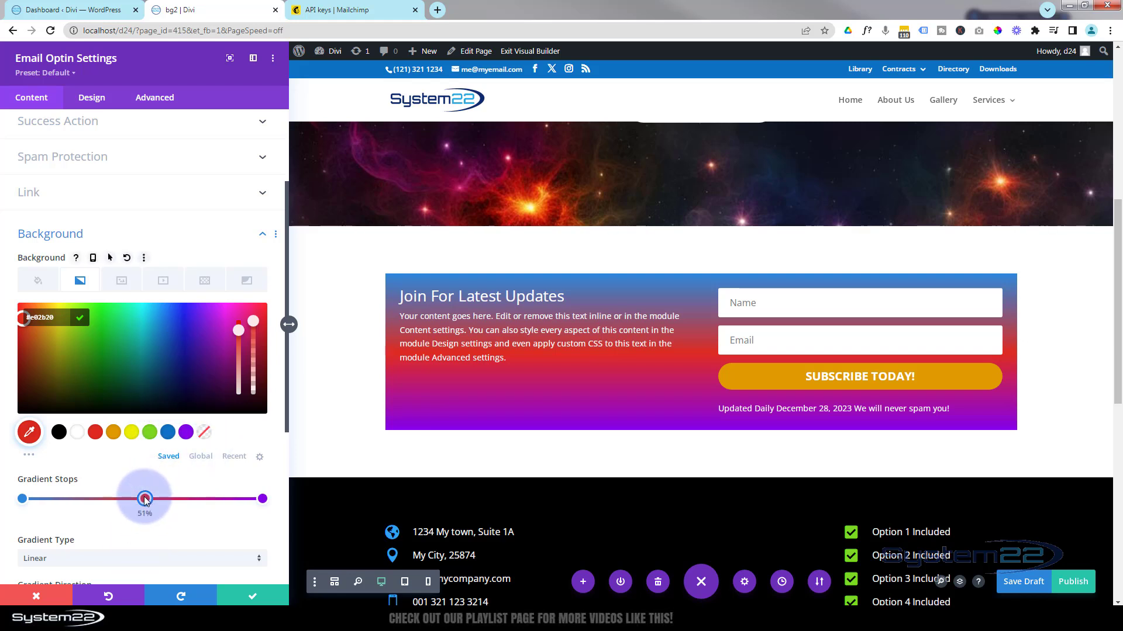
right_click(145, 498)
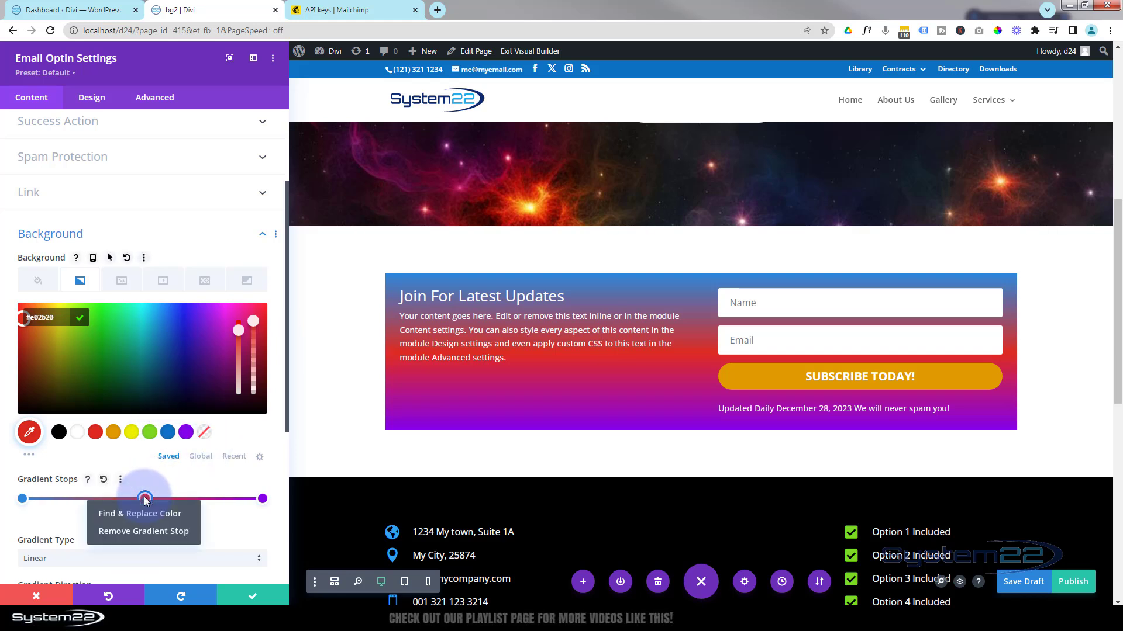
click(131, 534)
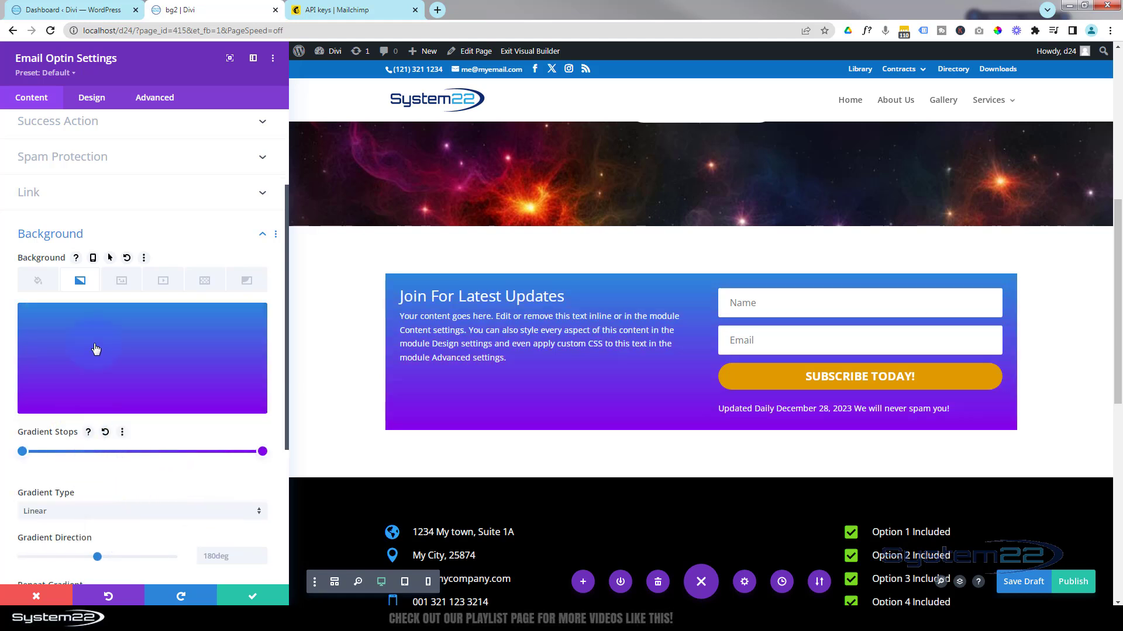
click(121, 282)
click(145, 349)
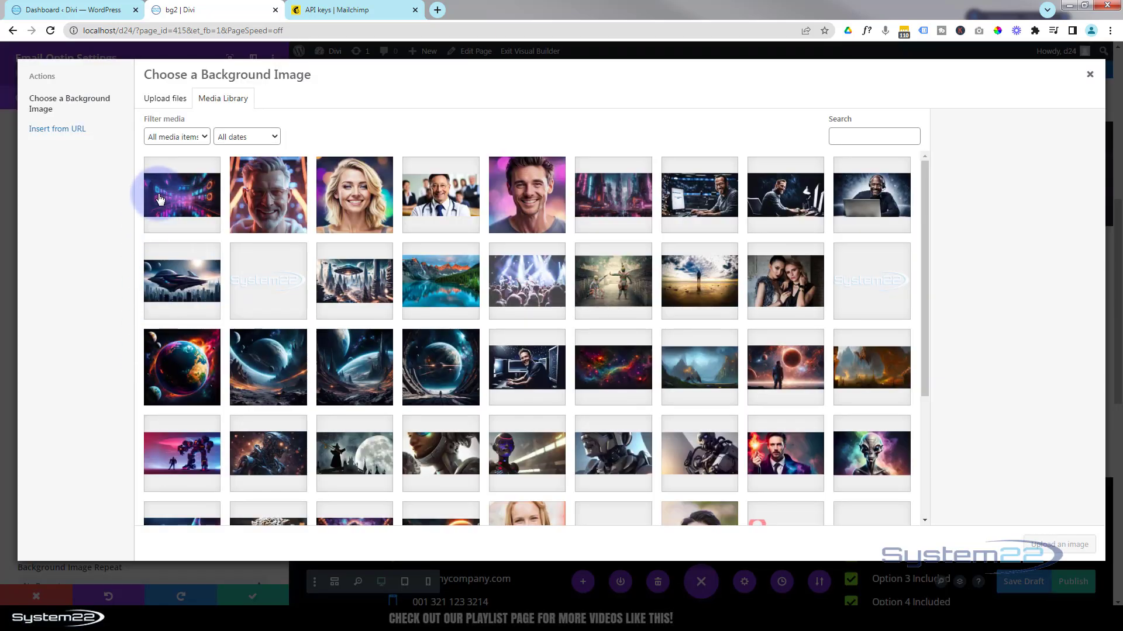
Use the neon corridor image as the background, blended with Multiply.
click(164, 195)
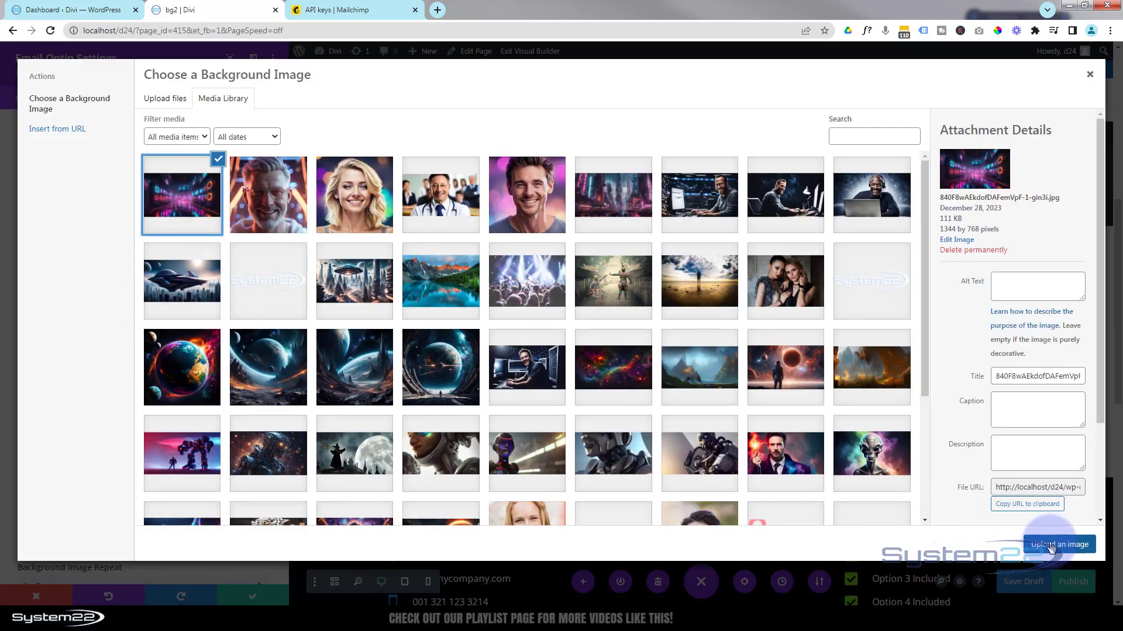
click(1049, 541)
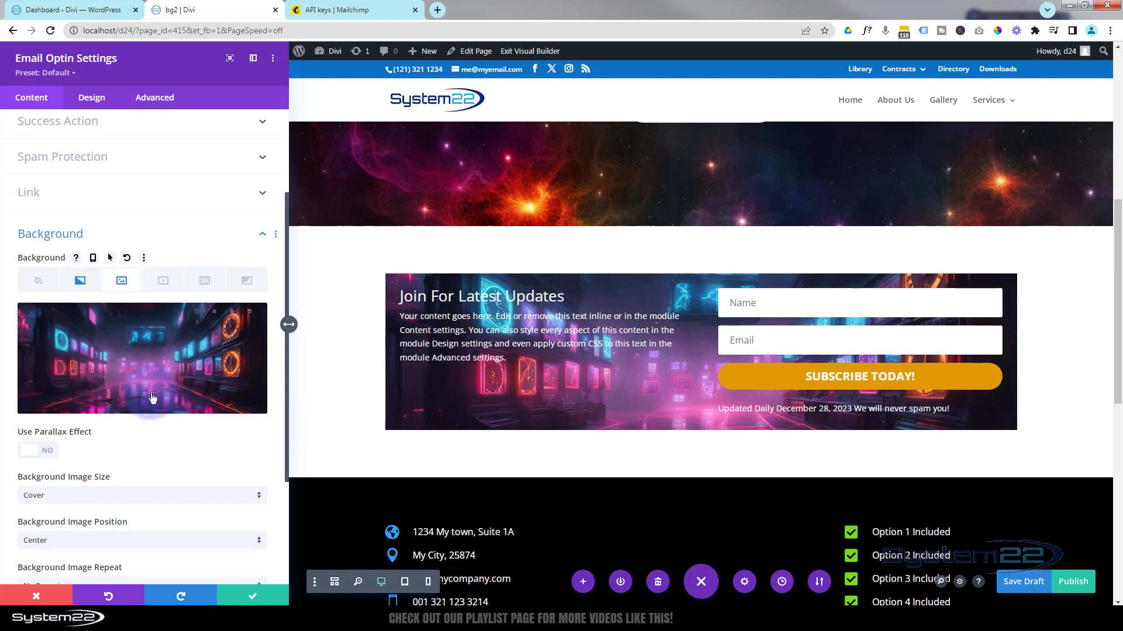
scroll(149, 393, down, 3)
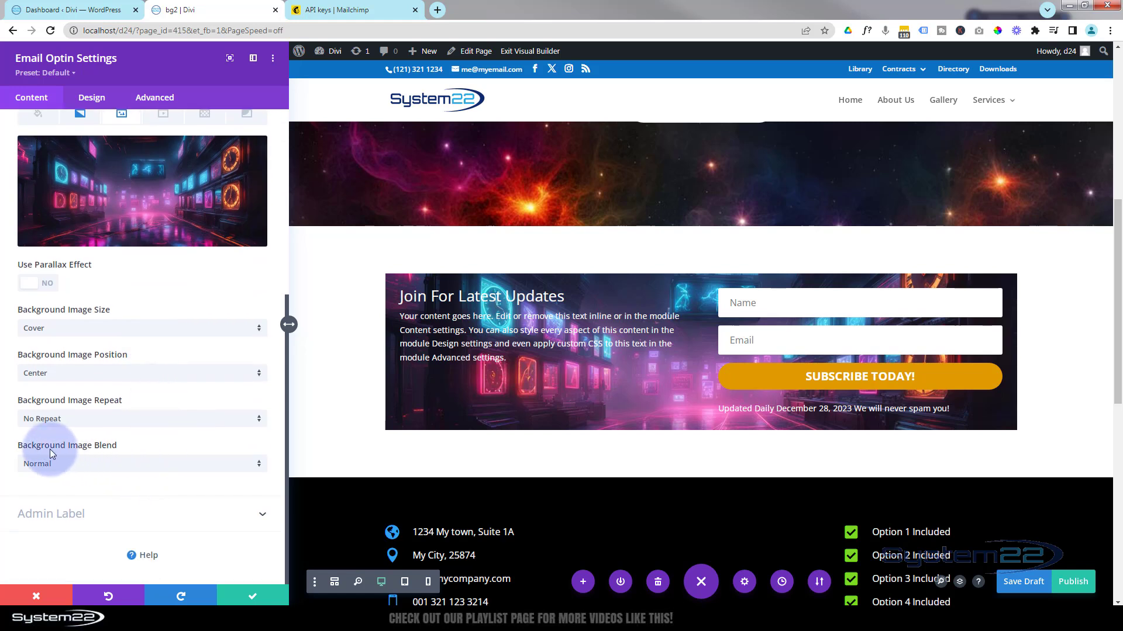
click(130, 463)
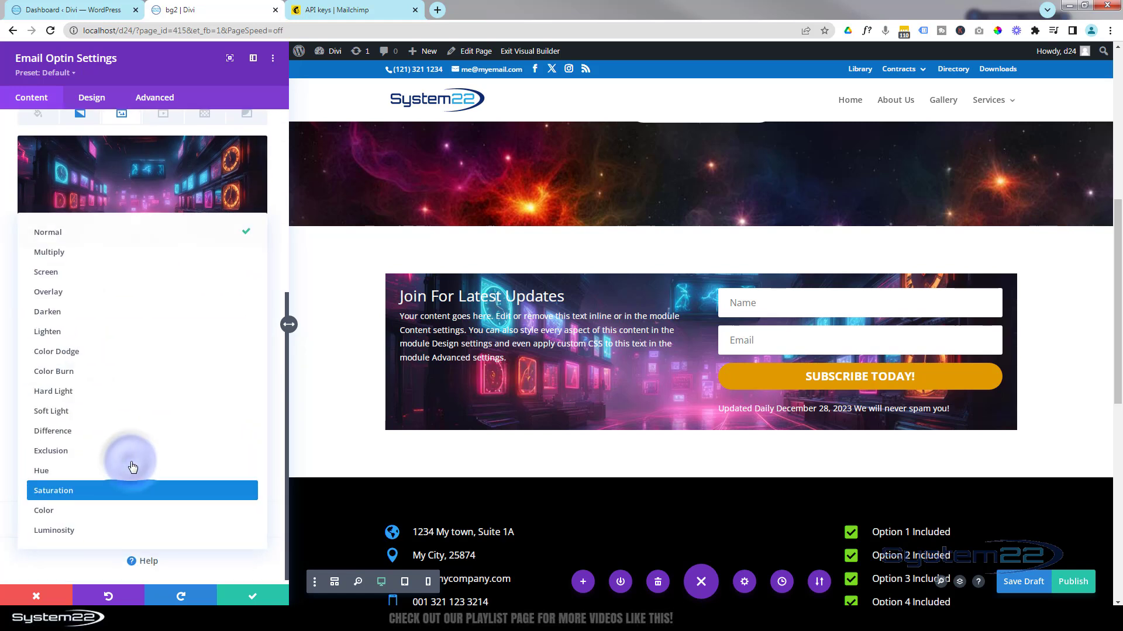
click(63, 262)
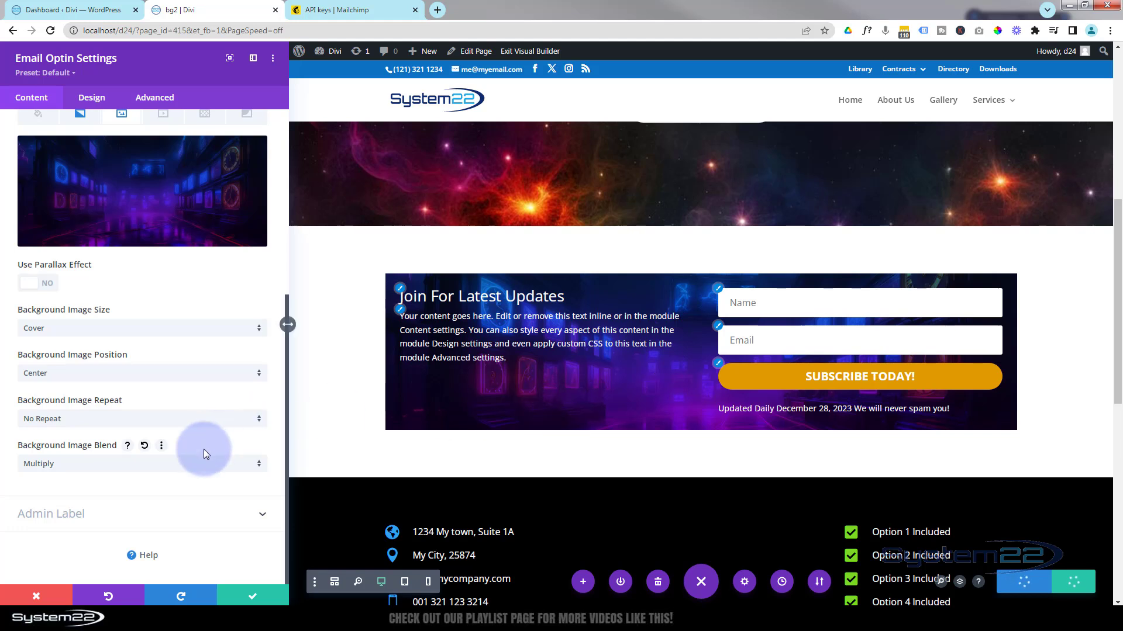
scroll(191, 468, up, 5)
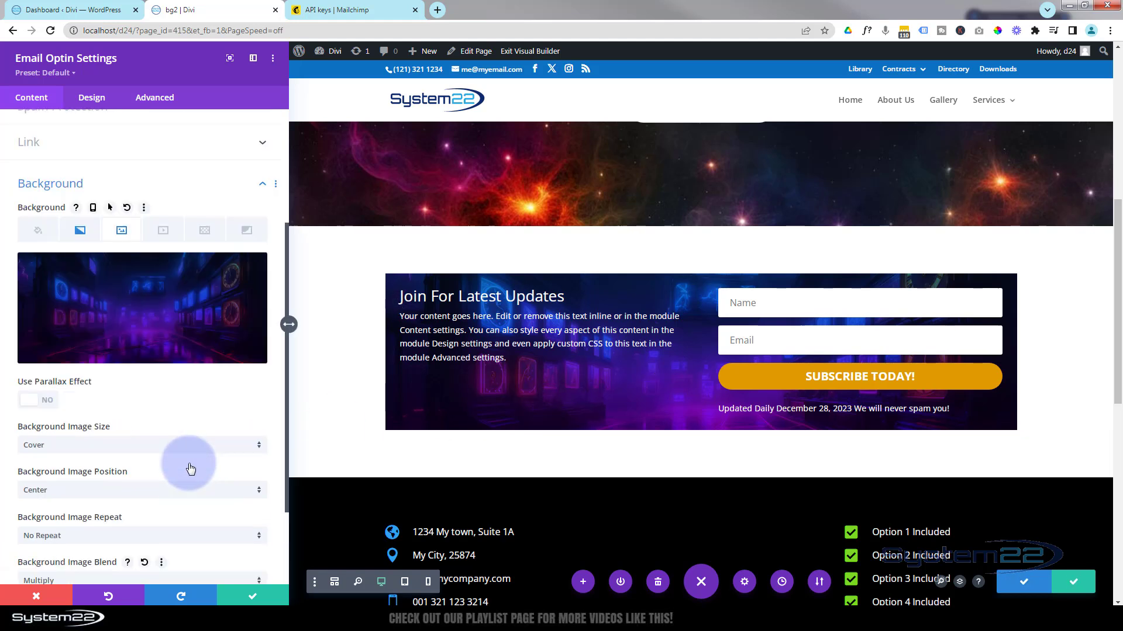
Cycle the optin Layout through form-left, form-below and form-above, then restore Body On Left, Form On Right.
click(97, 103)
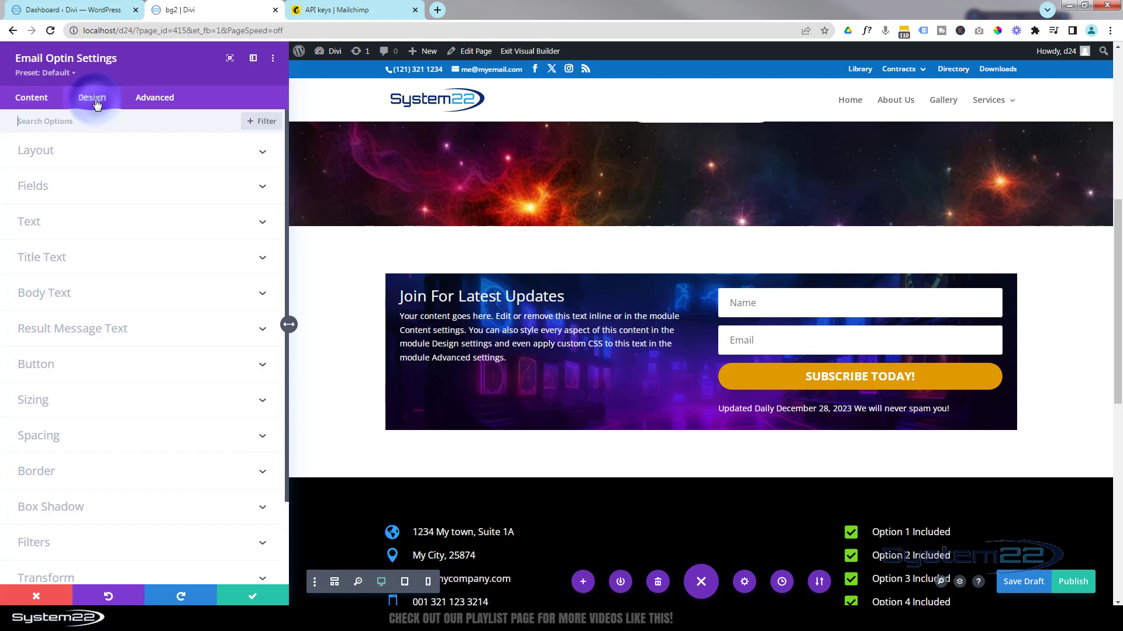
click(125, 152)
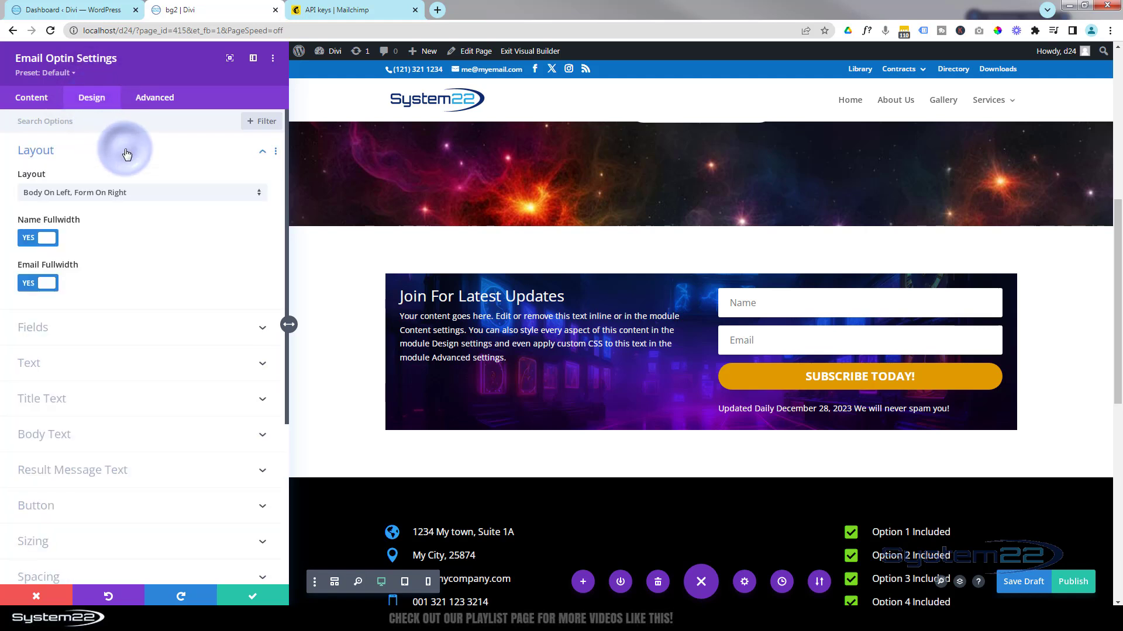
click(154, 195)
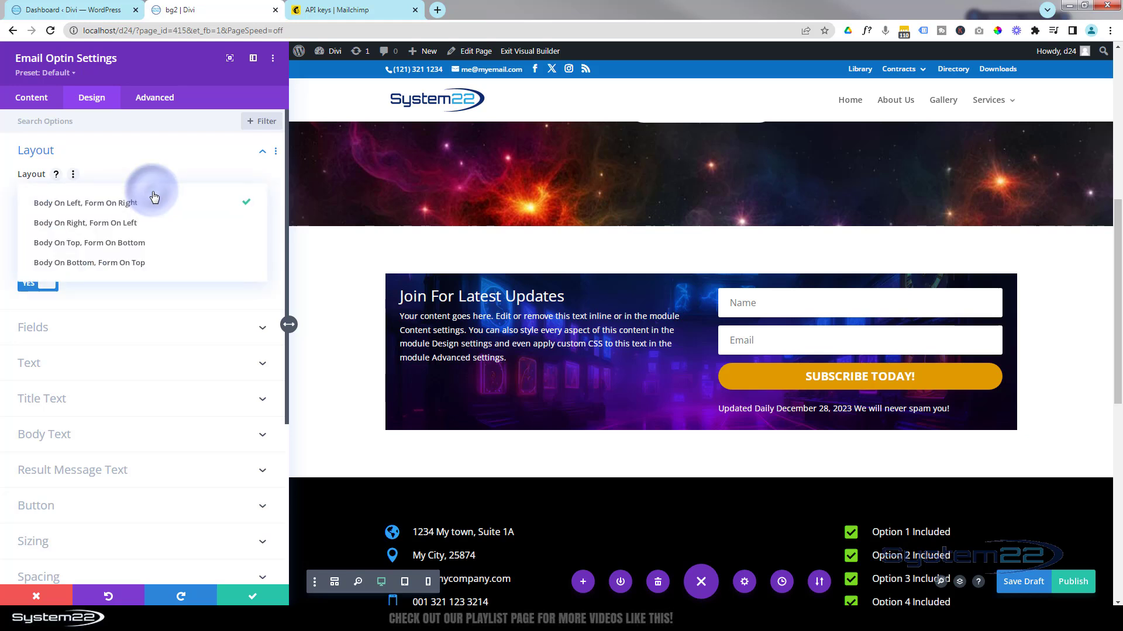
click(132, 224)
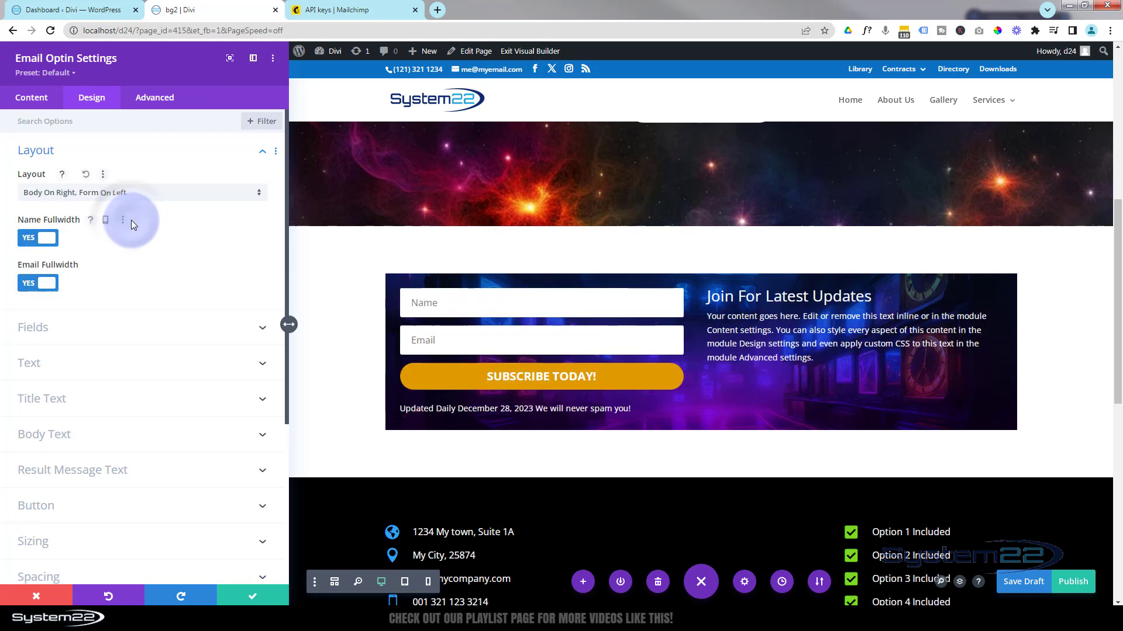
click(152, 196)
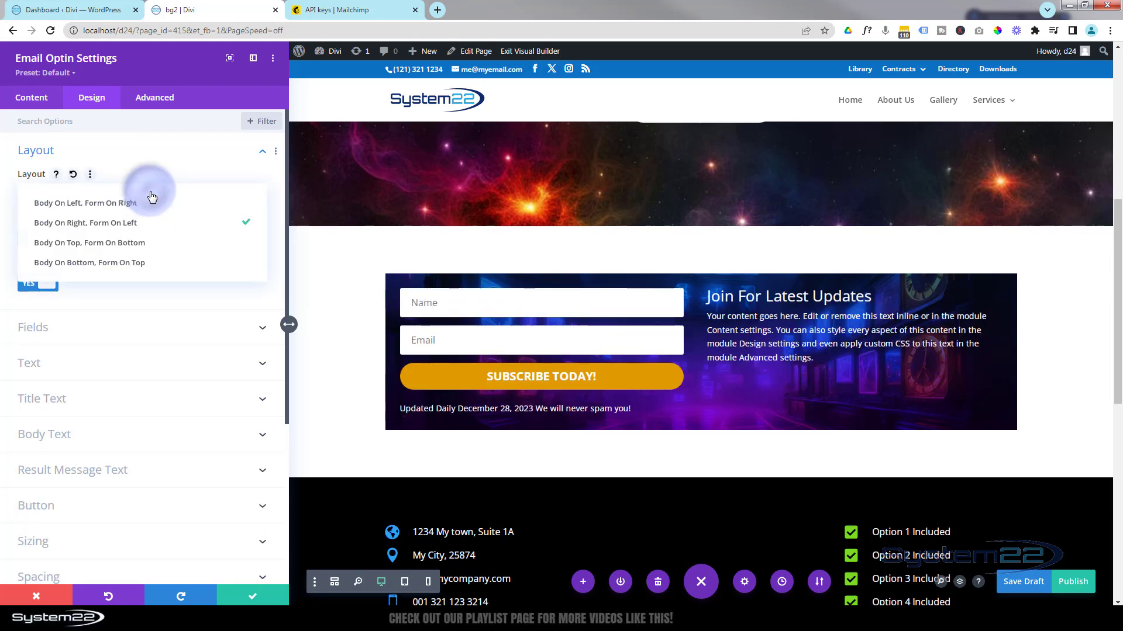
click(142, 244)
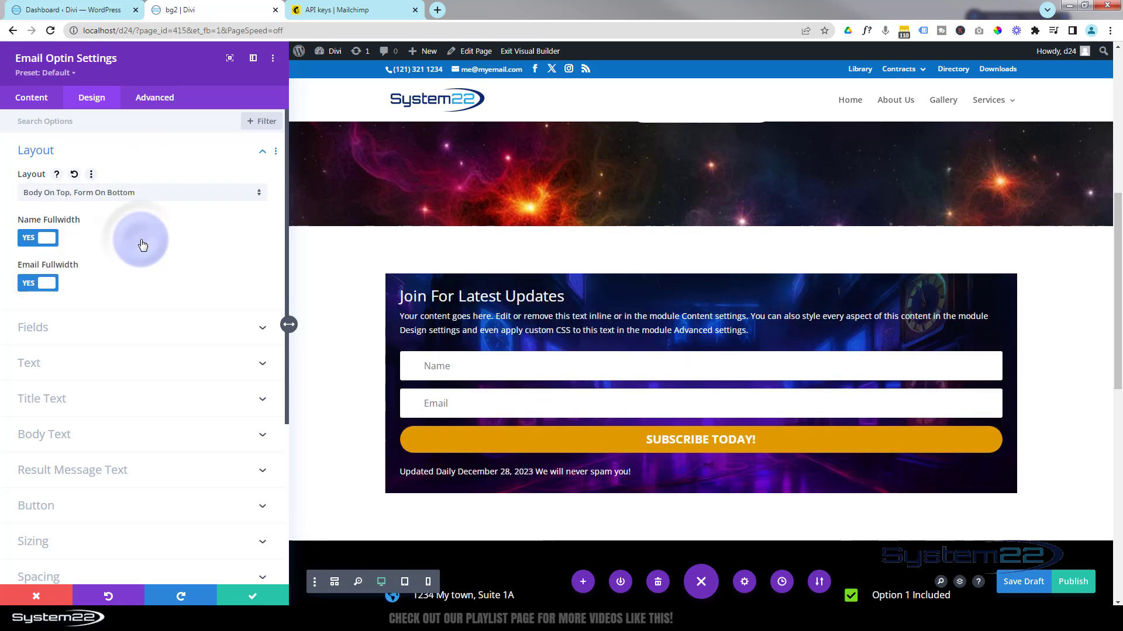
click(153, 193)
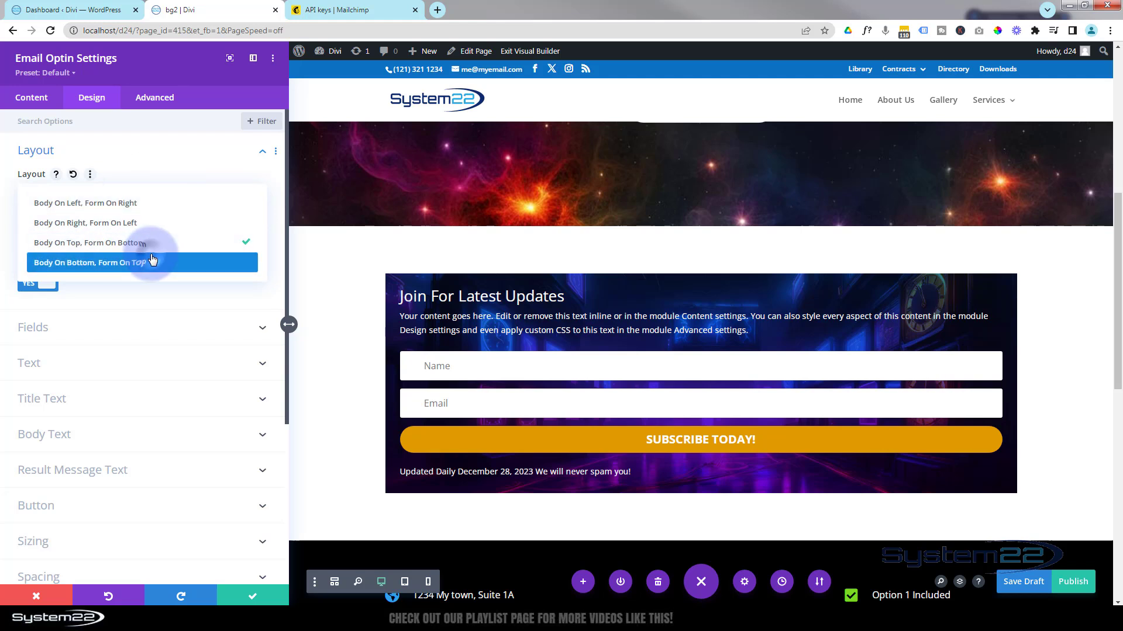
click(151, 263)
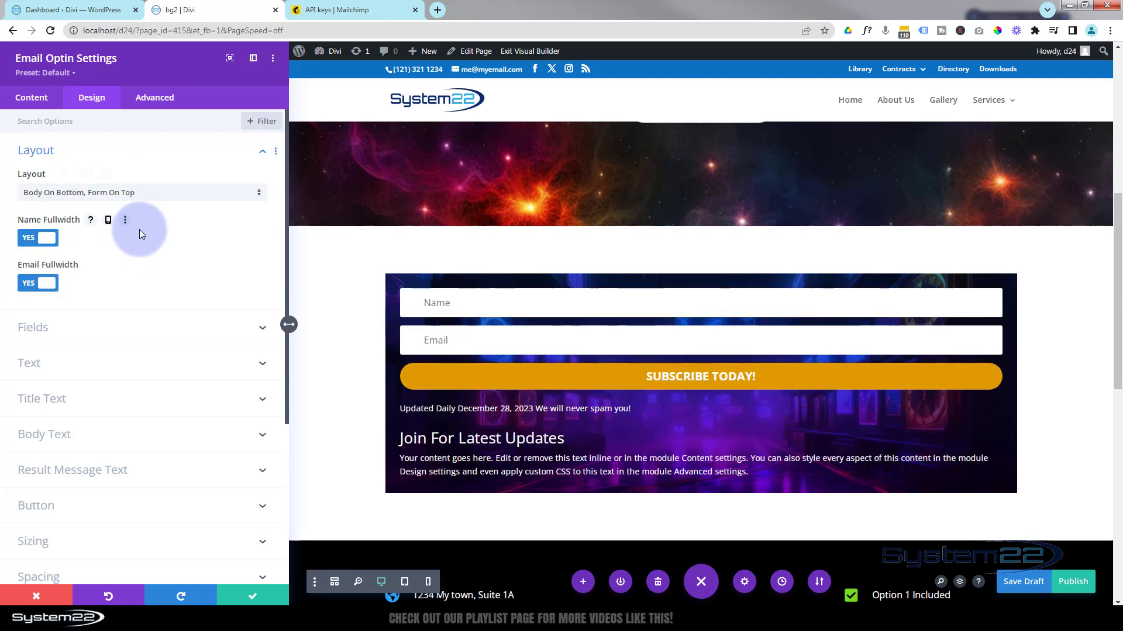
click(156, 199)
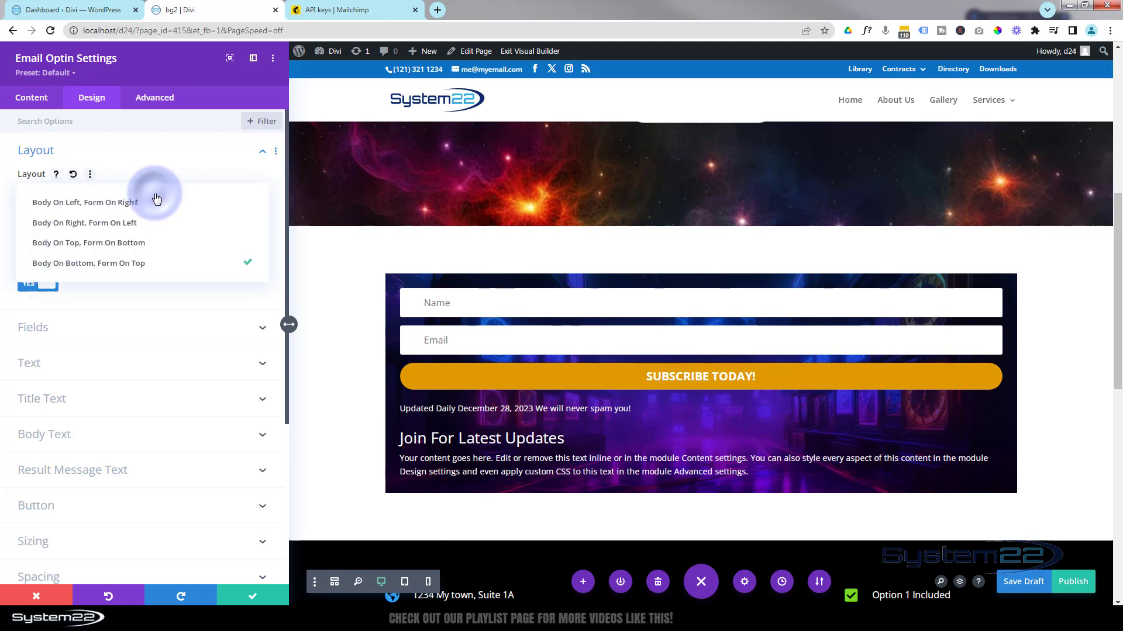
click(104, 204)
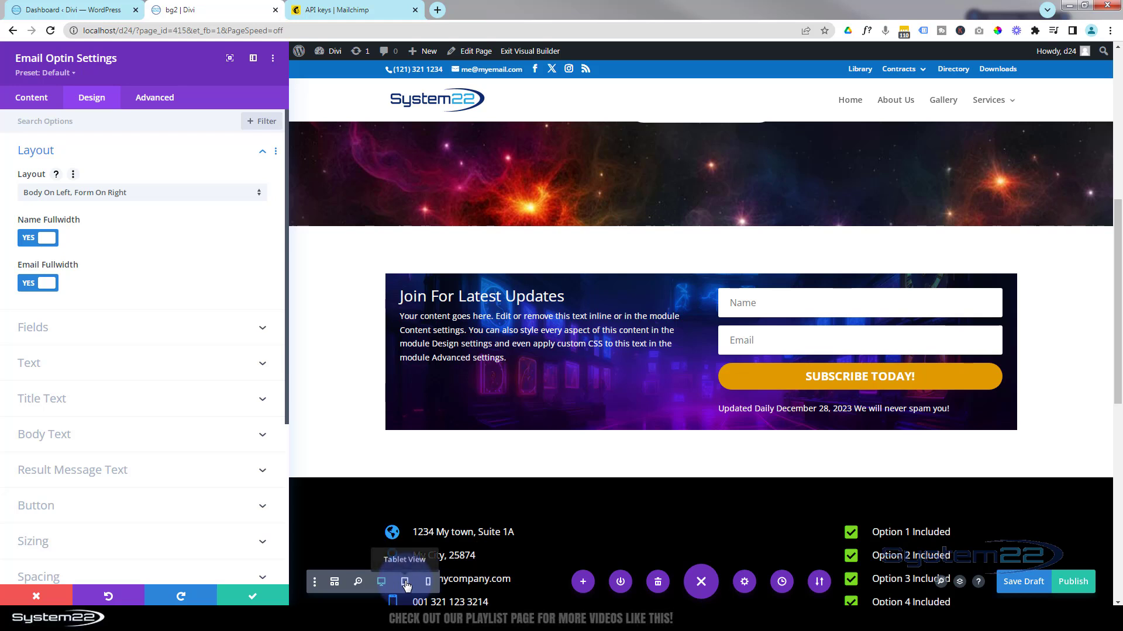
click(704, 583)
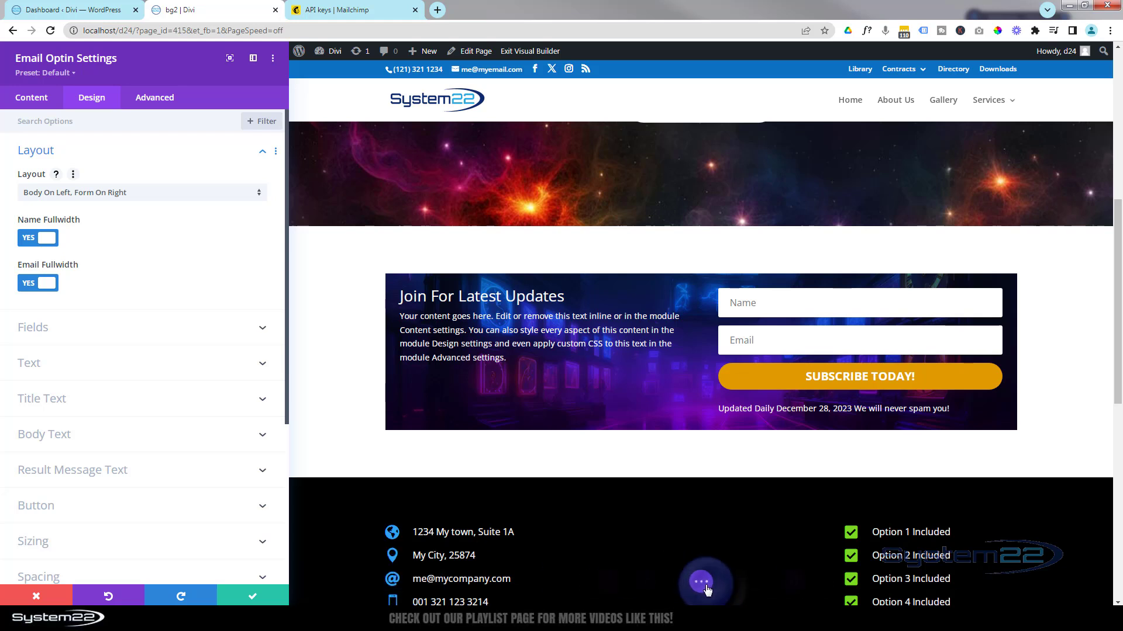
click(704, 583)
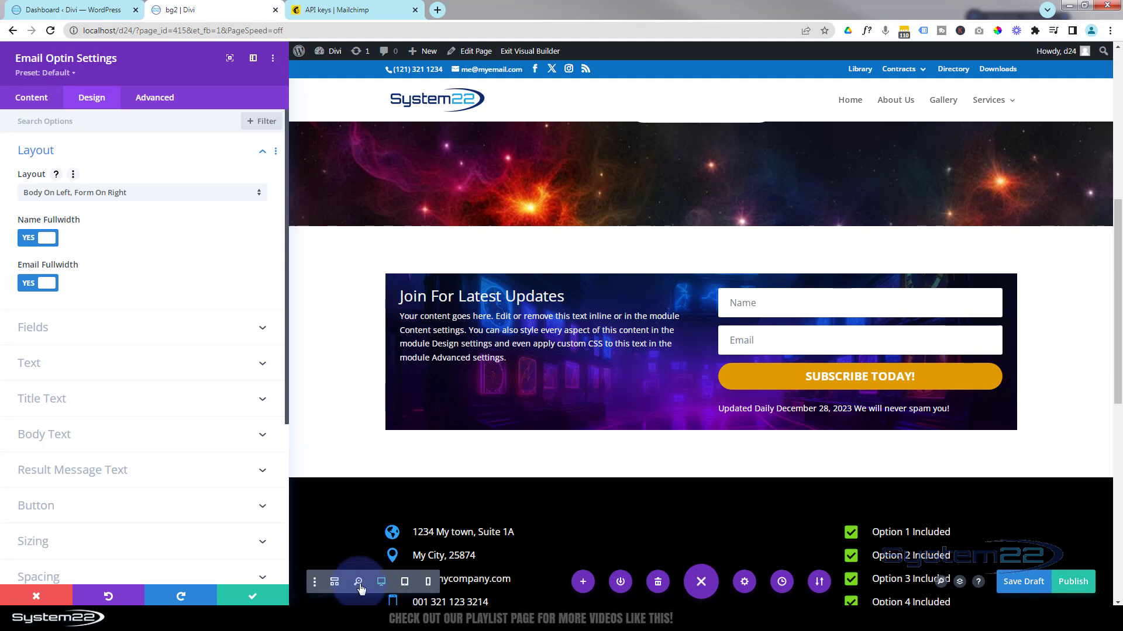
click(405, 584)
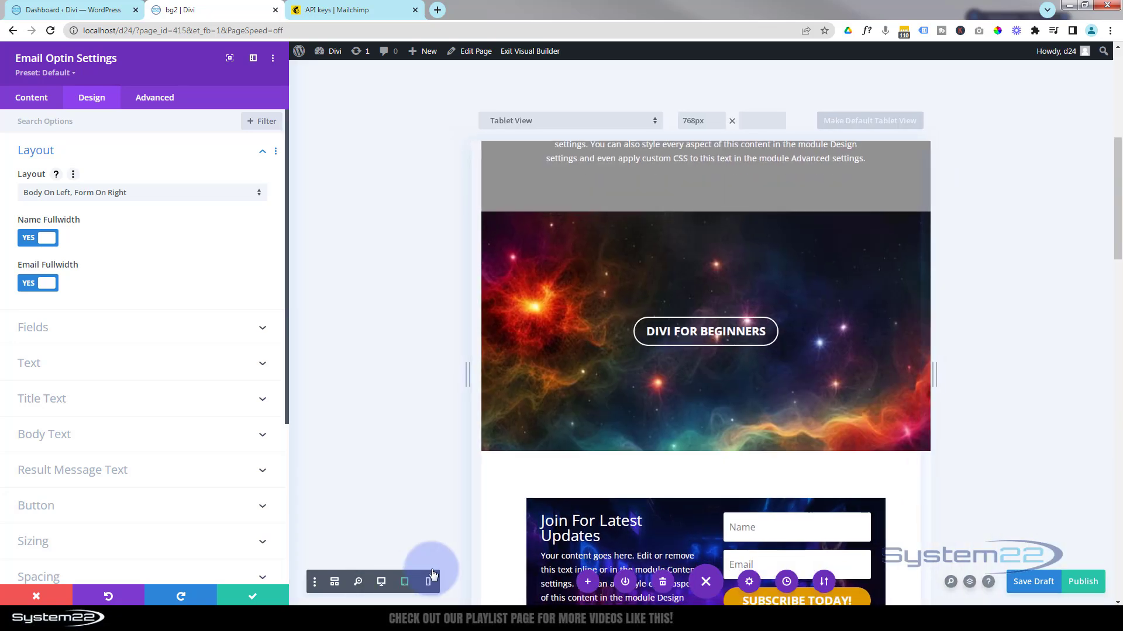
scroll(561, 454, down, 4)
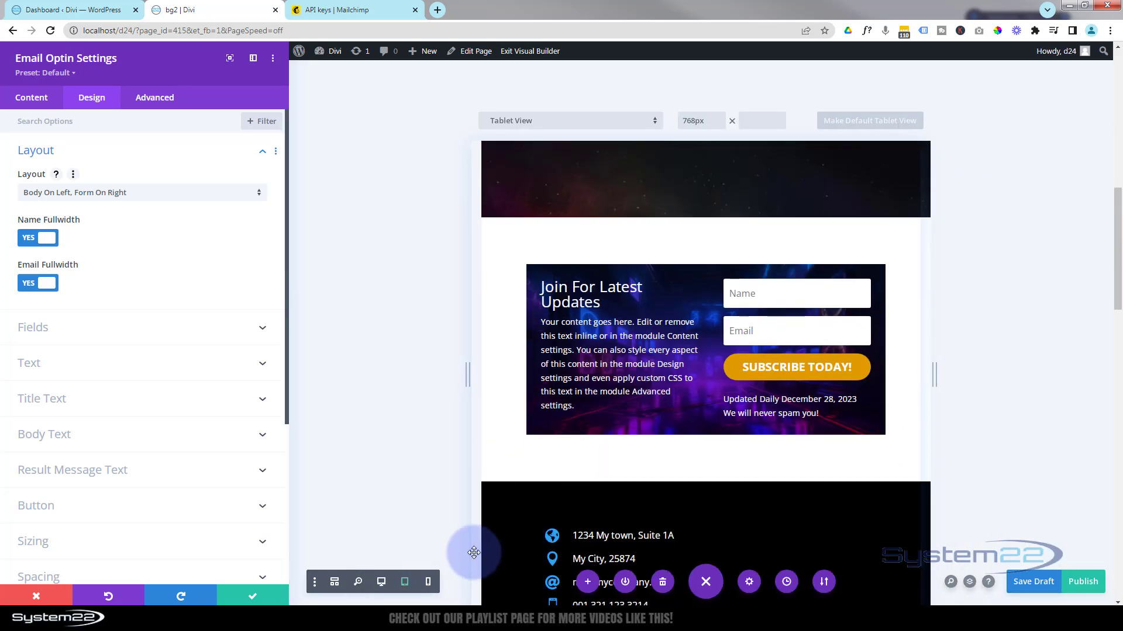
click(428, 582)
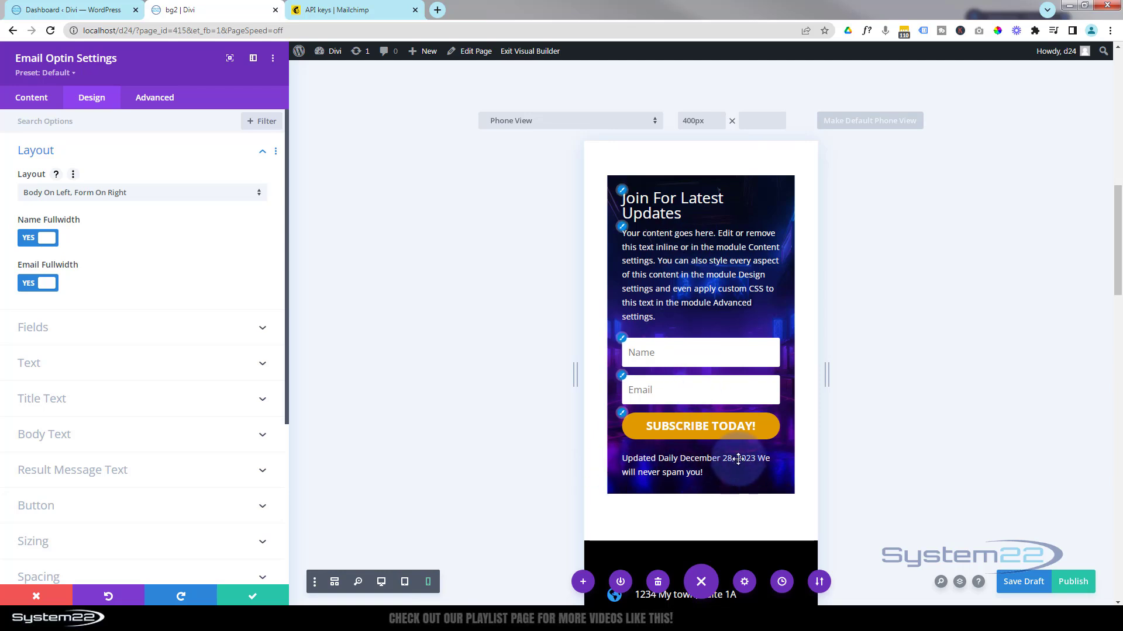
click(381, 582)
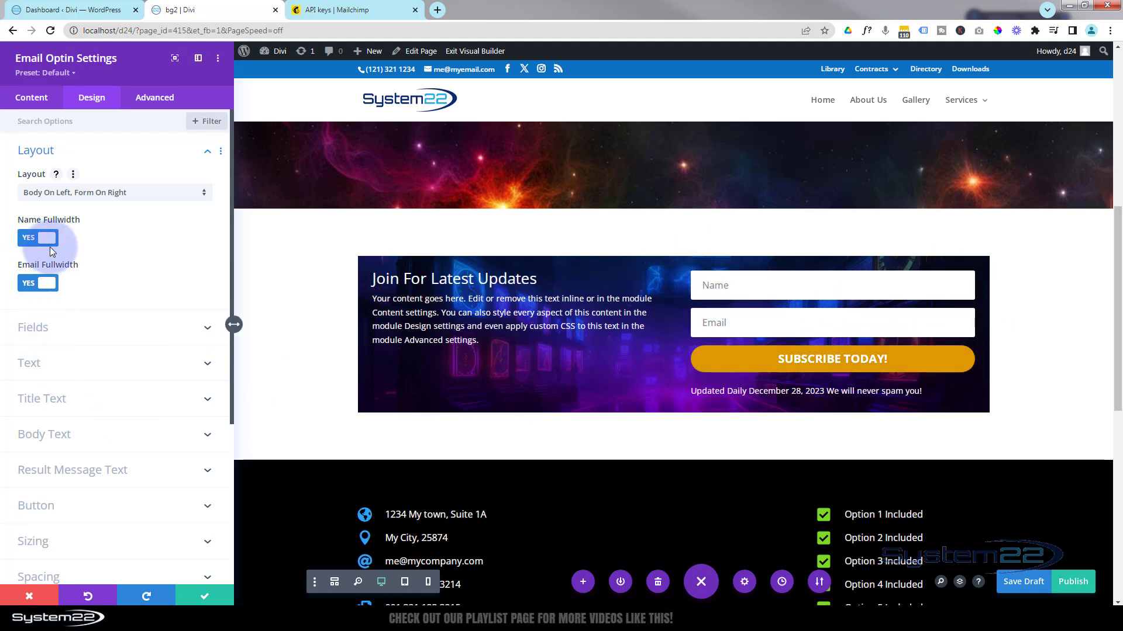
Toggle Name and Email Fullwidth off and back on, then expand the Fields design settings.
click(35, 240)
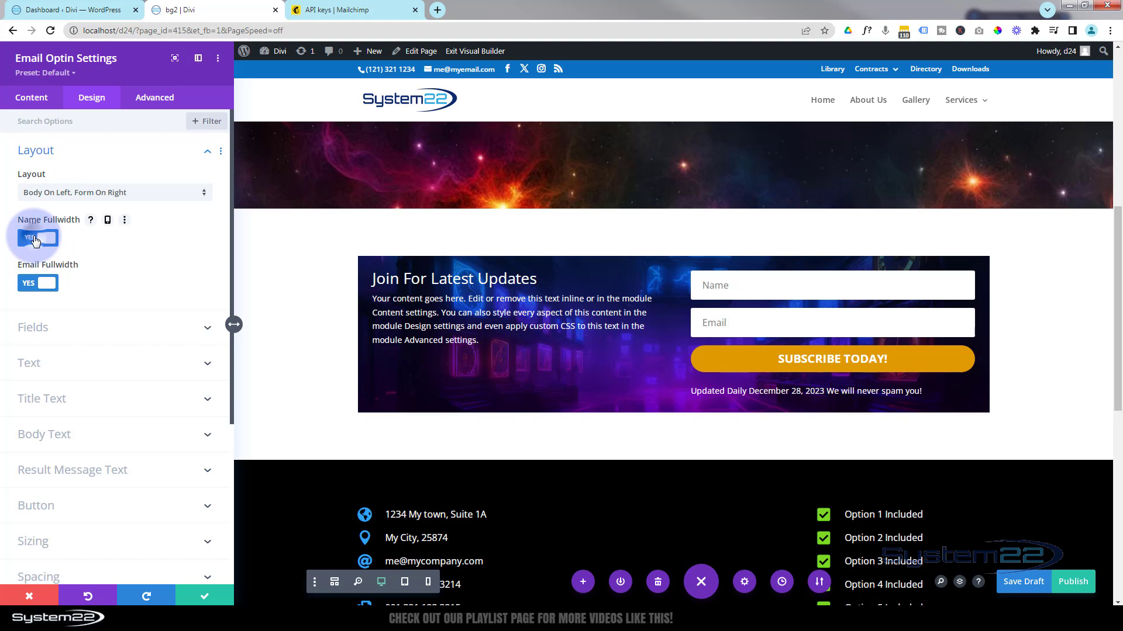
click(28, 285)
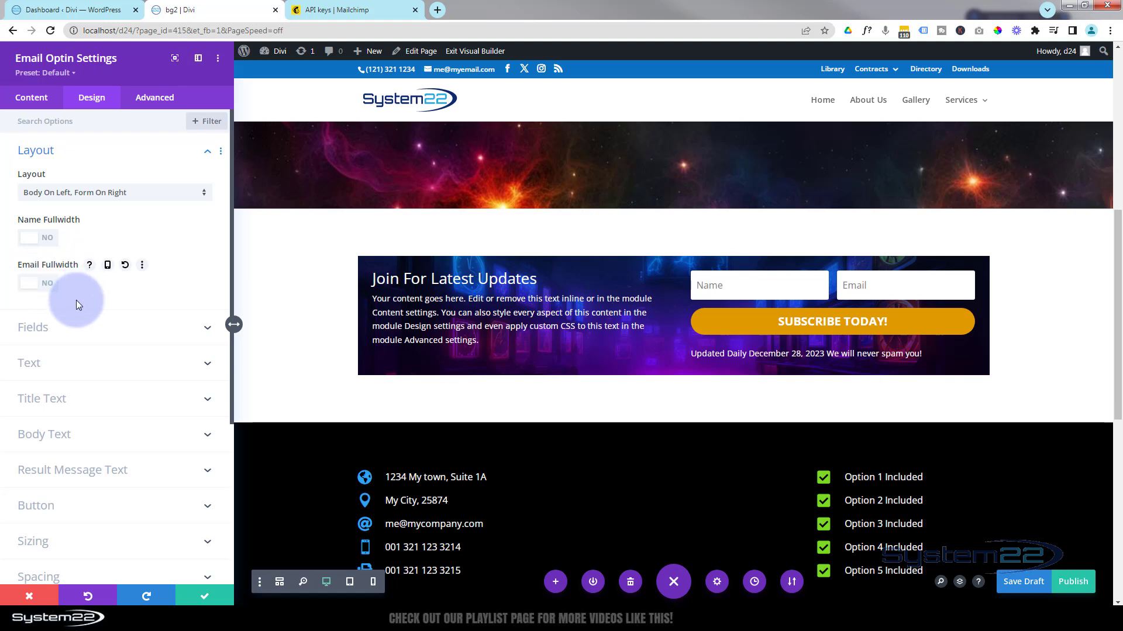
click(51, 285)
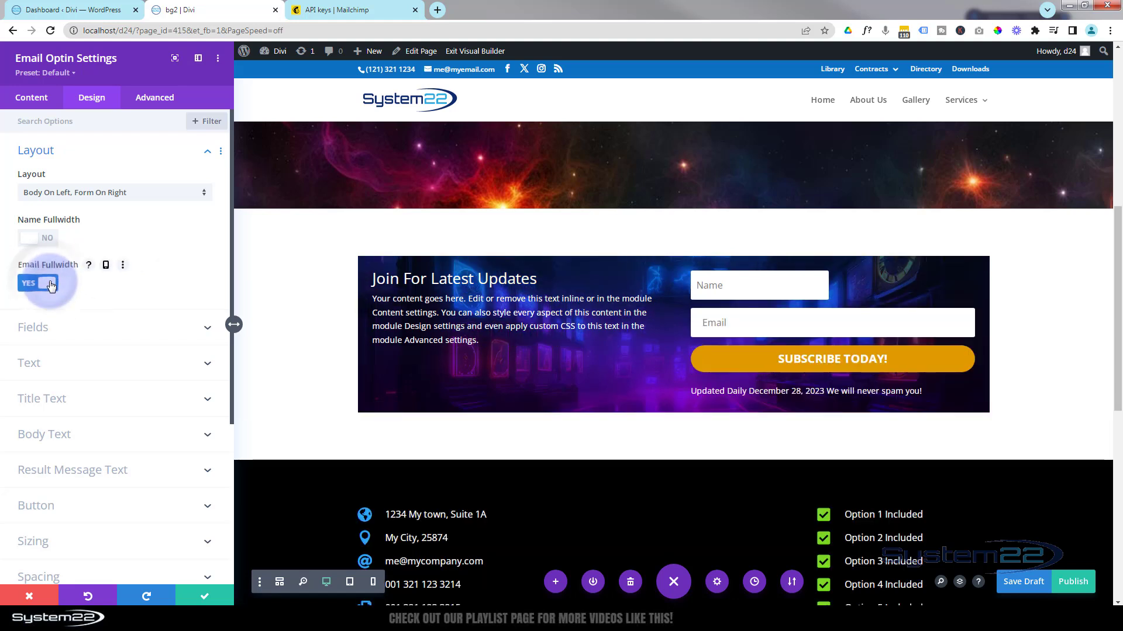
click(51, 240)
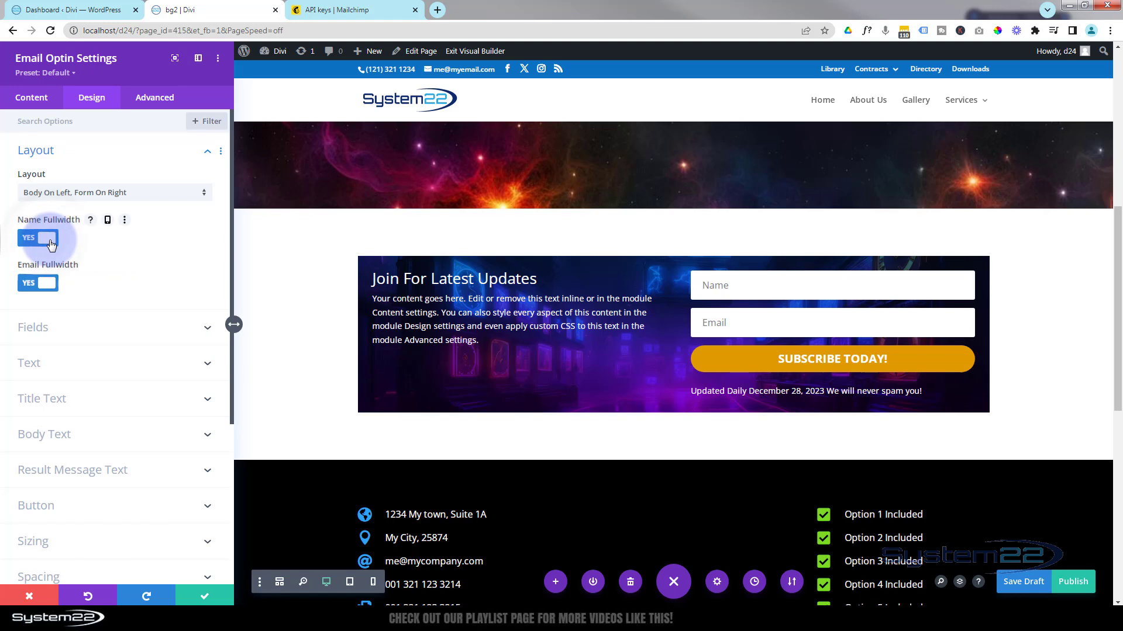
click(143, 327)
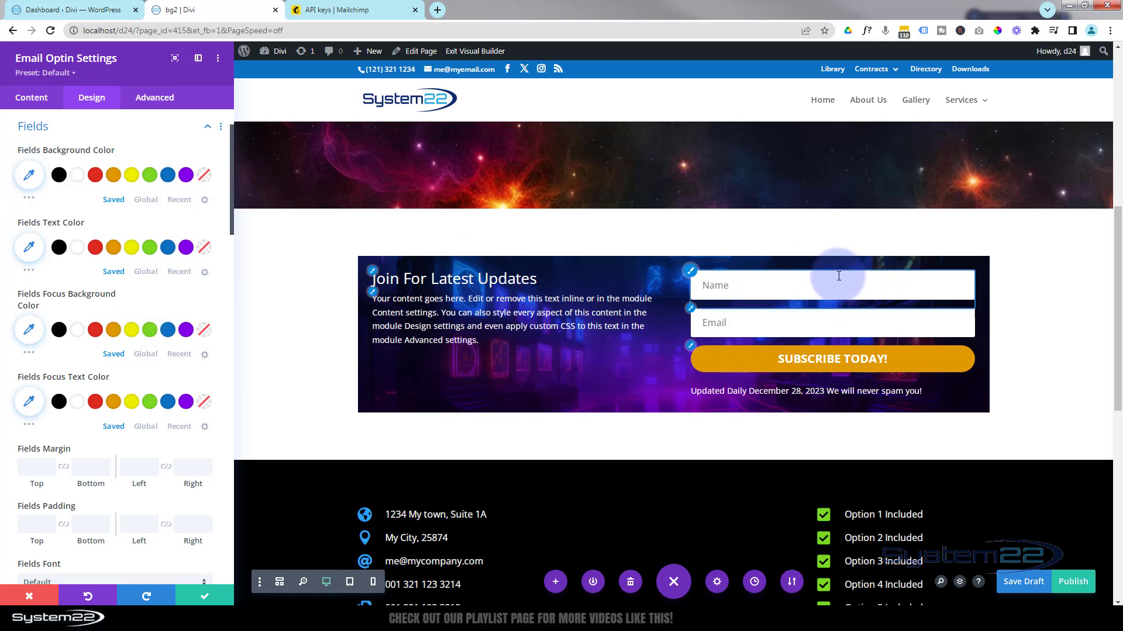
click(29, 176)
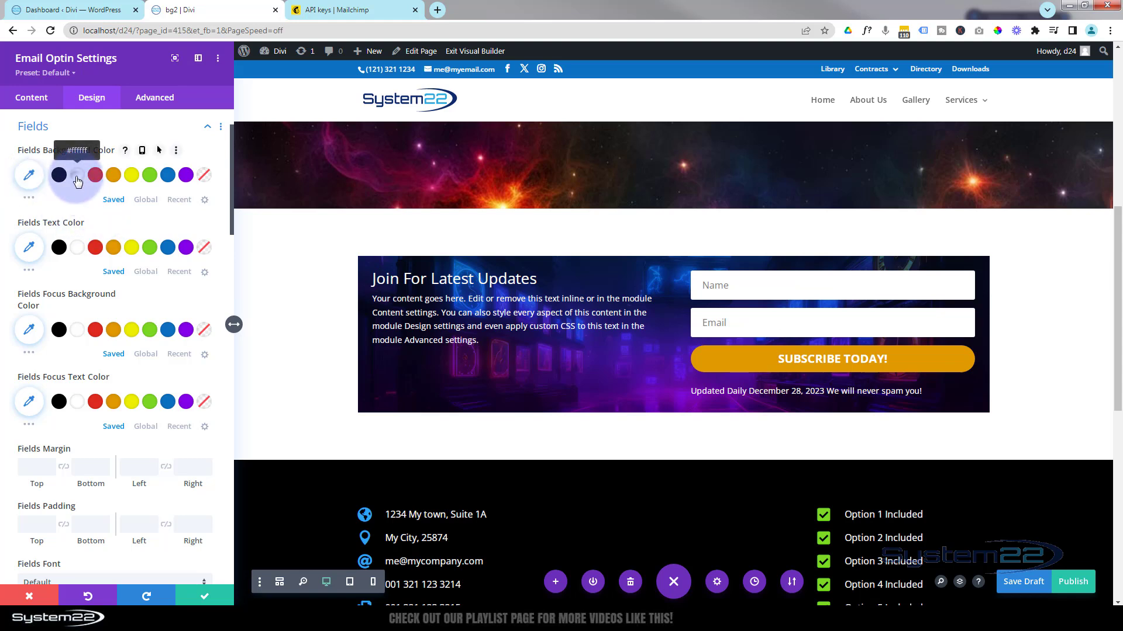
Set the fields' background to white at 0.67 opacity, rgba(255,255,255,0.67).
click(78, 178)
click(30, 177)
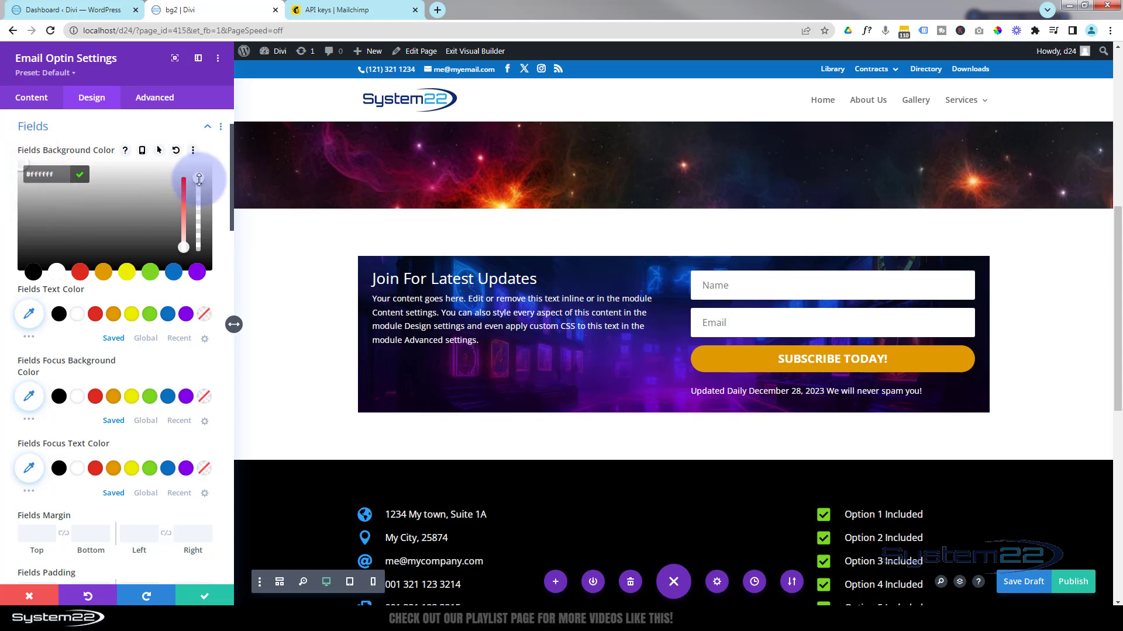
drag(199, 182, 199, 208)
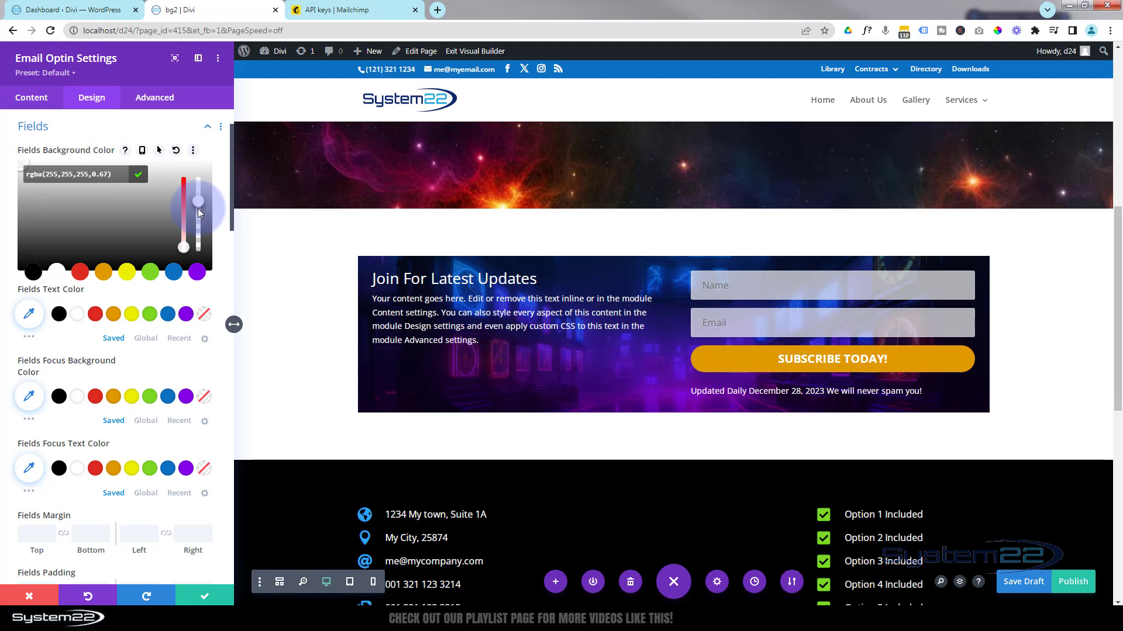
drag(198, 212, 198, 212)
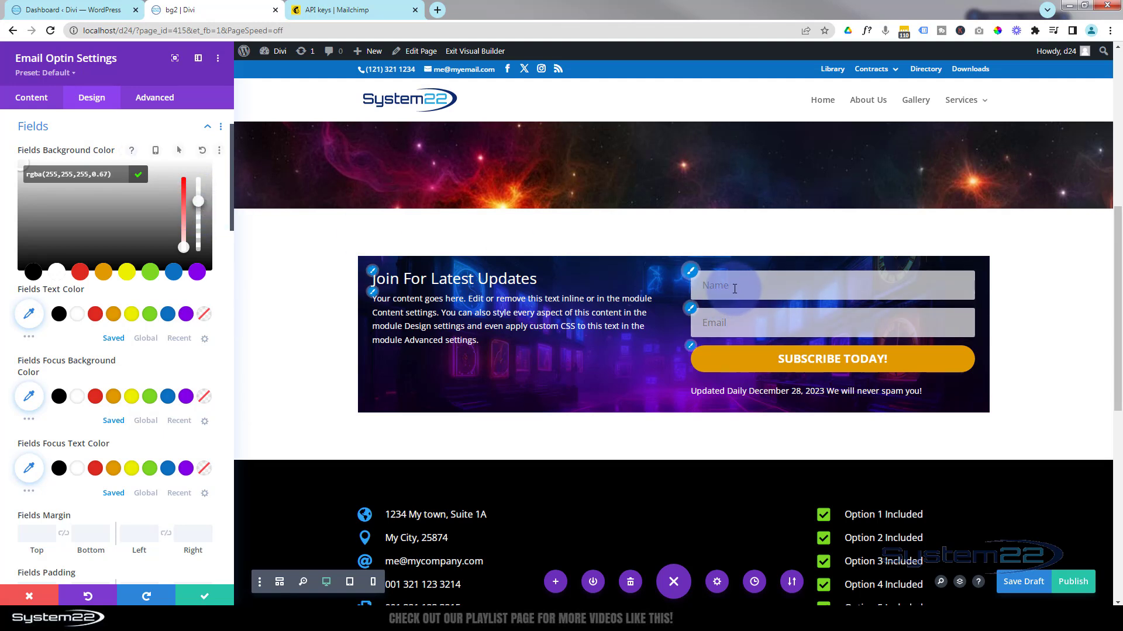
click(732, 324)
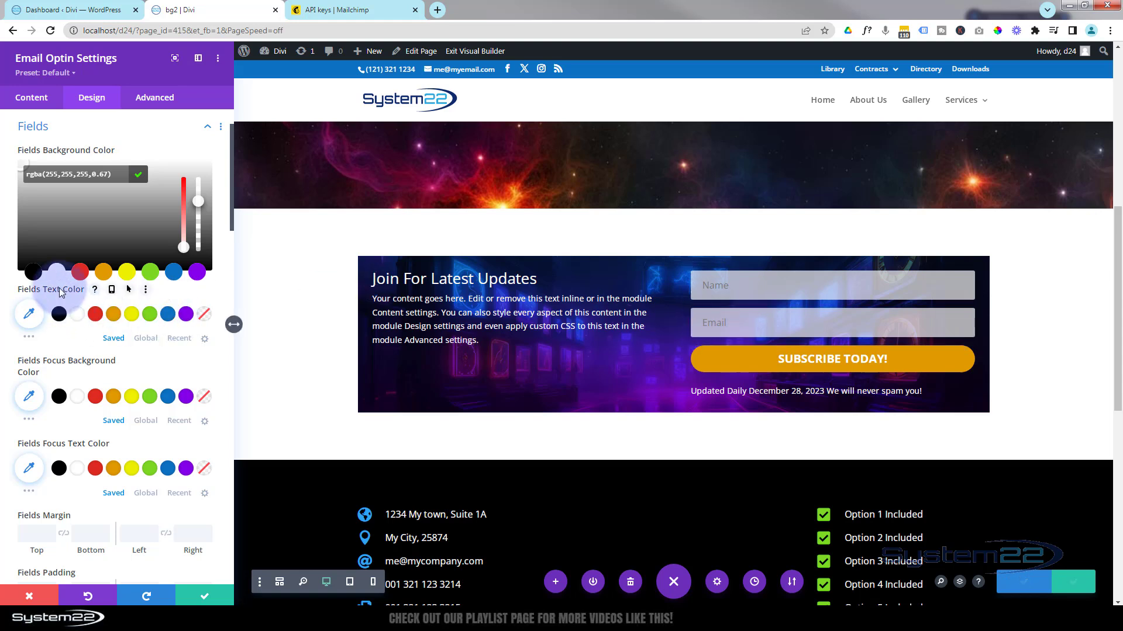
Make the optin fields' text colour black.
click(59, 315)
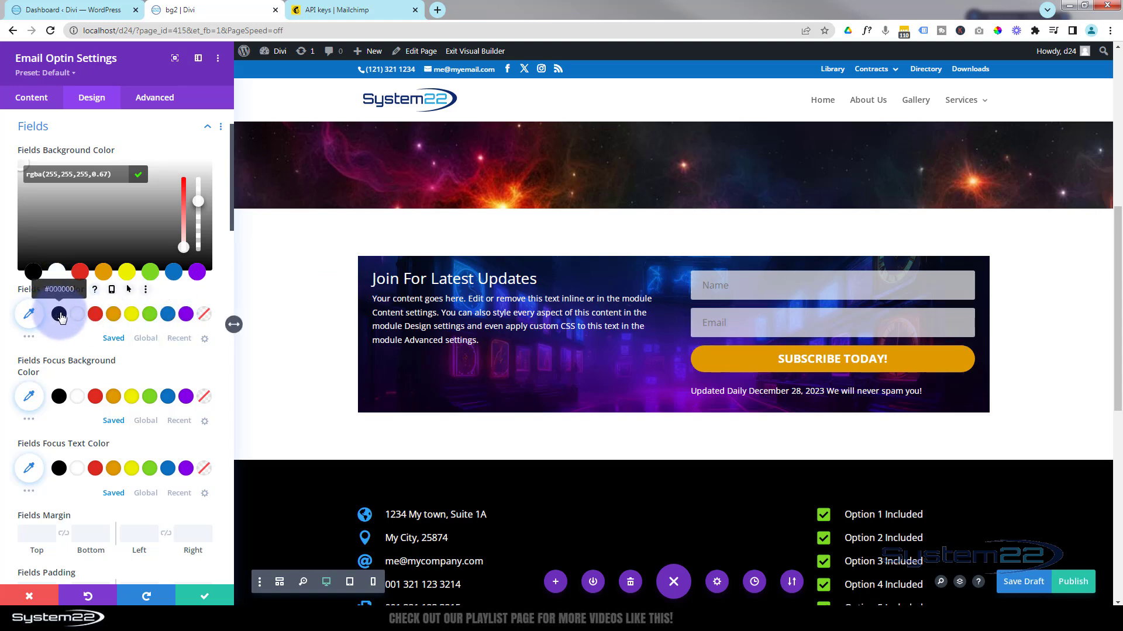
click(59, 315)
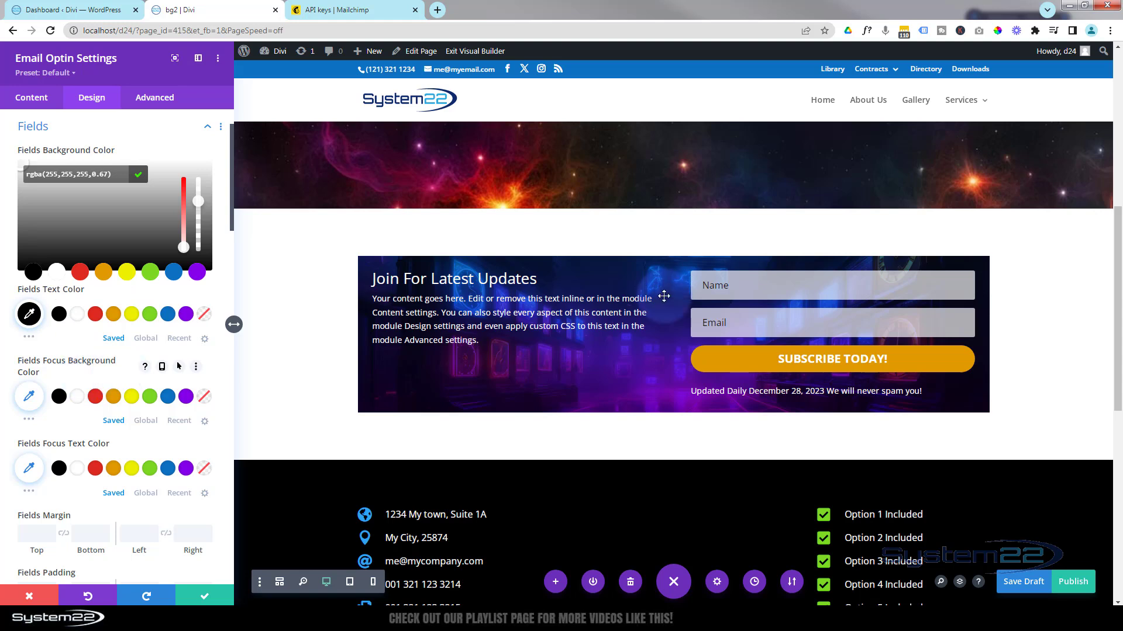
click(747, 286)
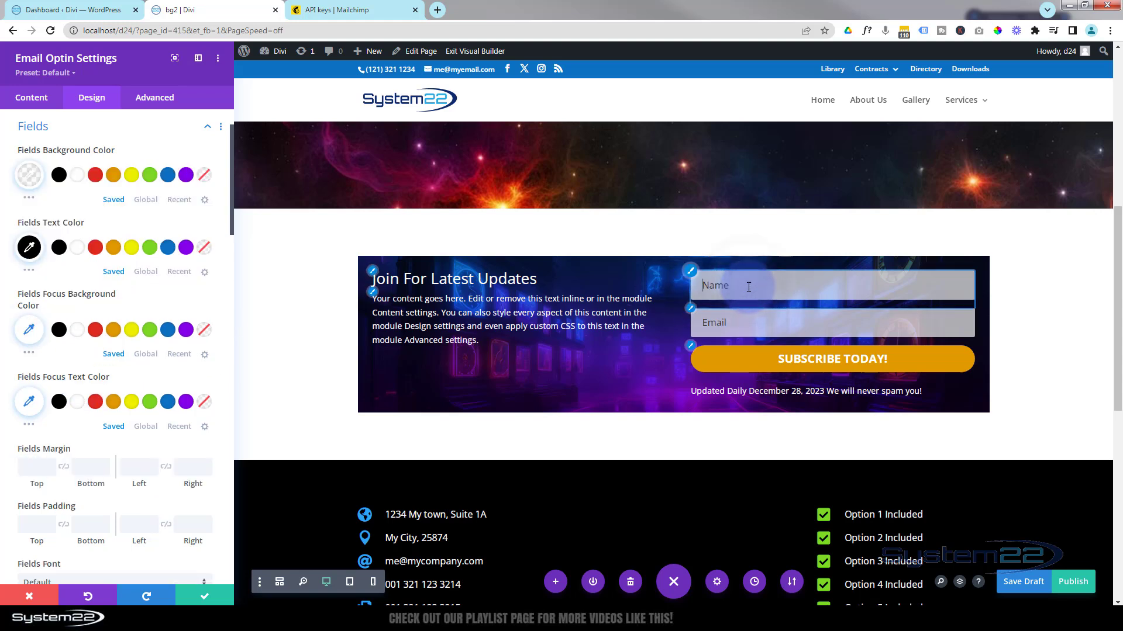
Set the Fields Focus Background Color to white and preview it on the Name field.
click(80, 331)
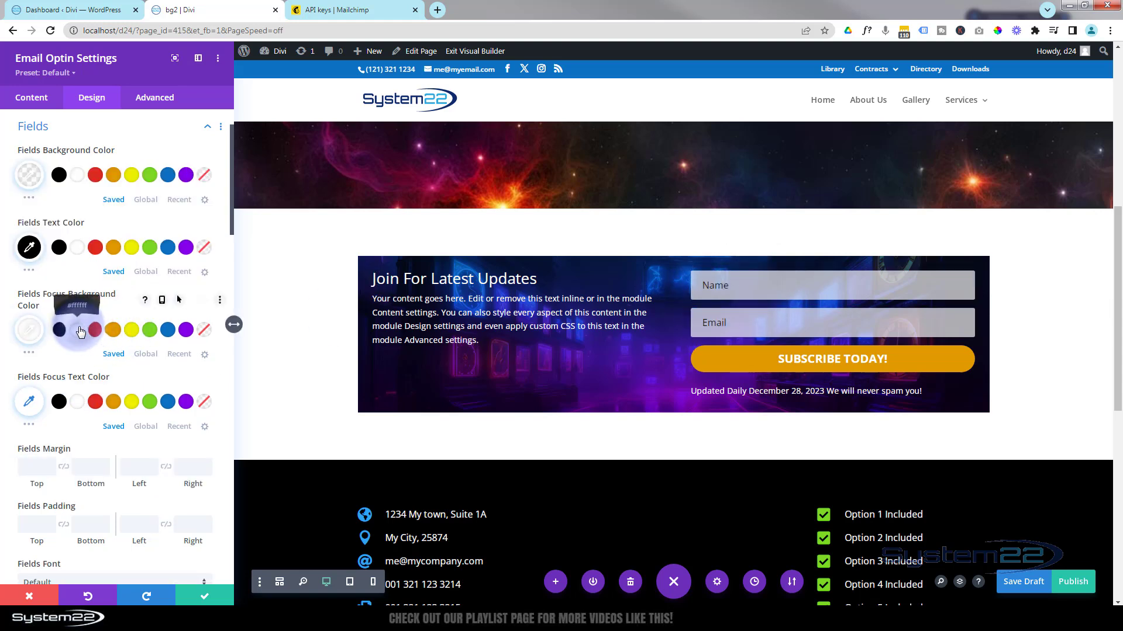
click(743, 289)
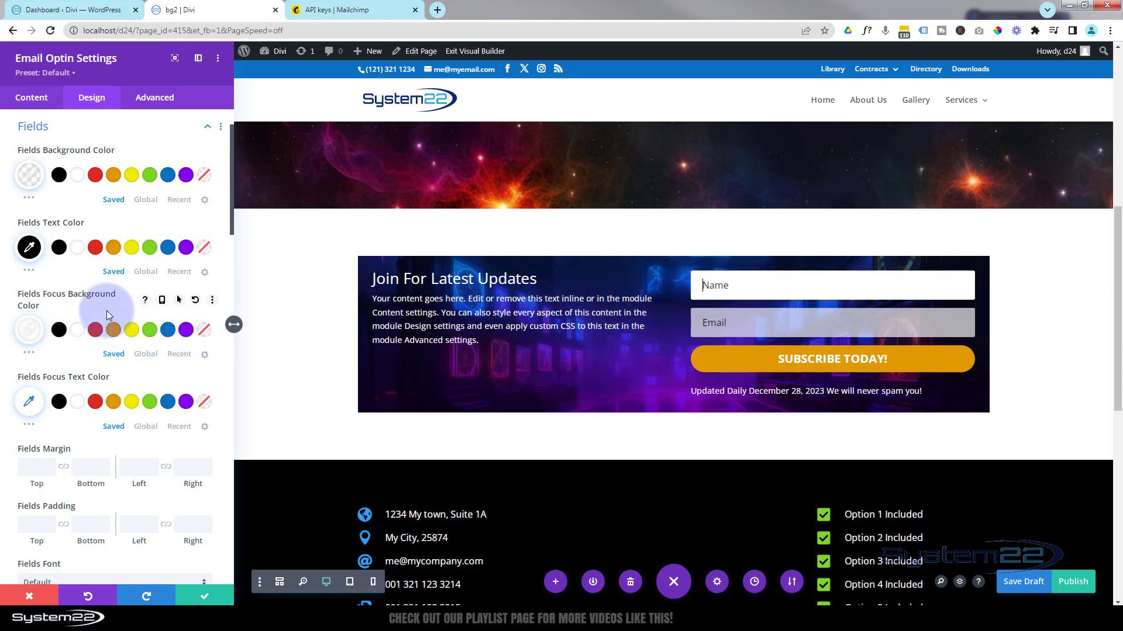
scroll(106, 311, down, 1)
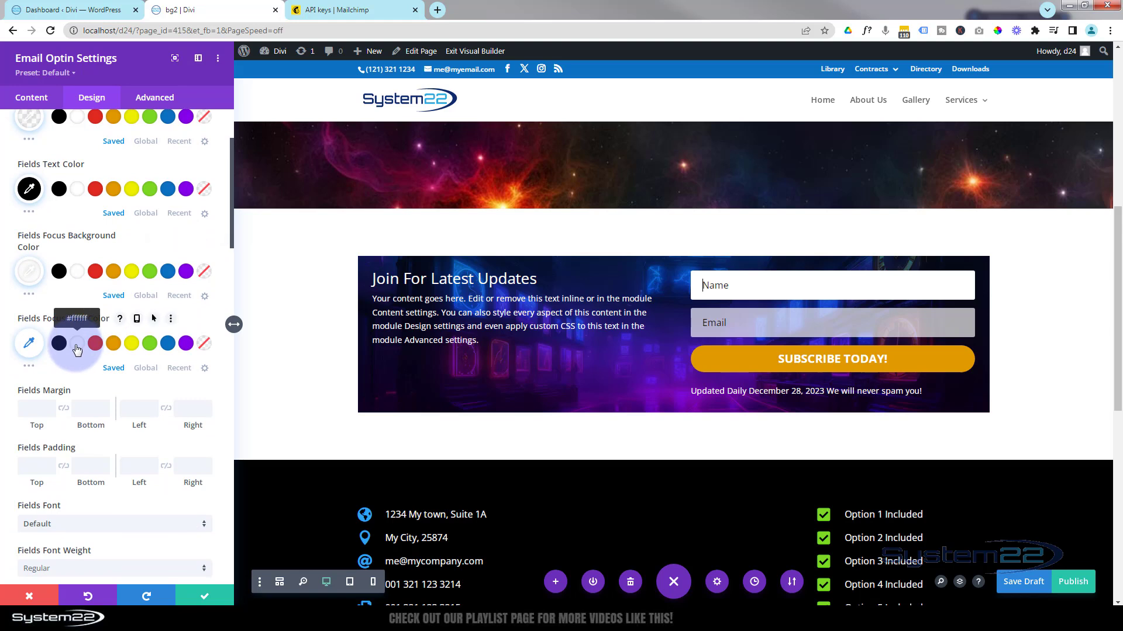
scroll(112, 336, down, 1)
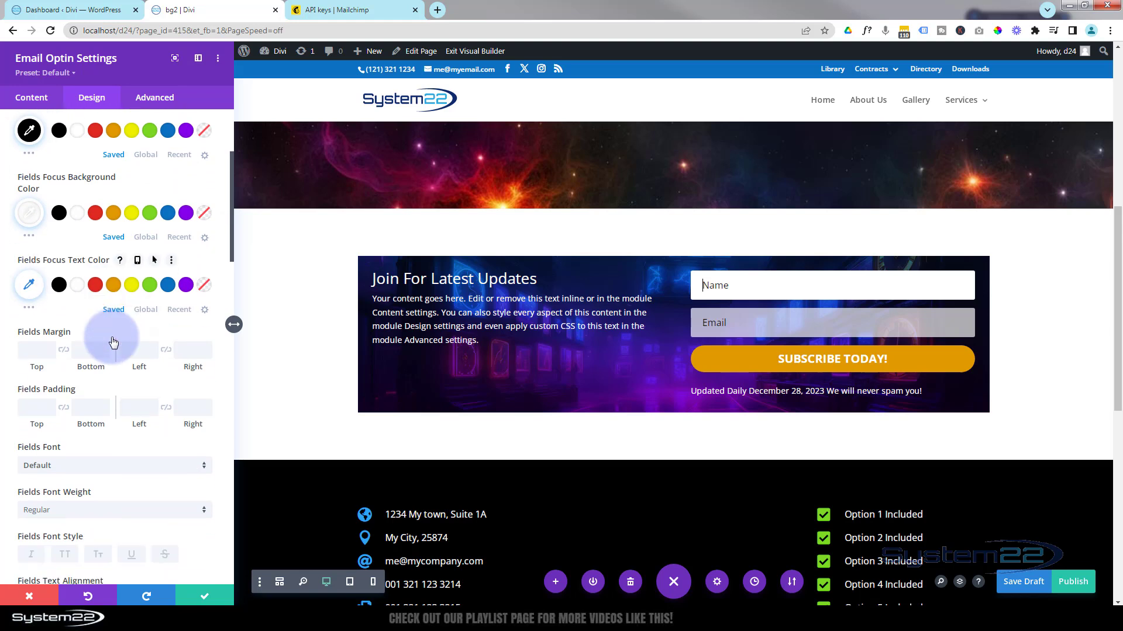
click(31, 351)
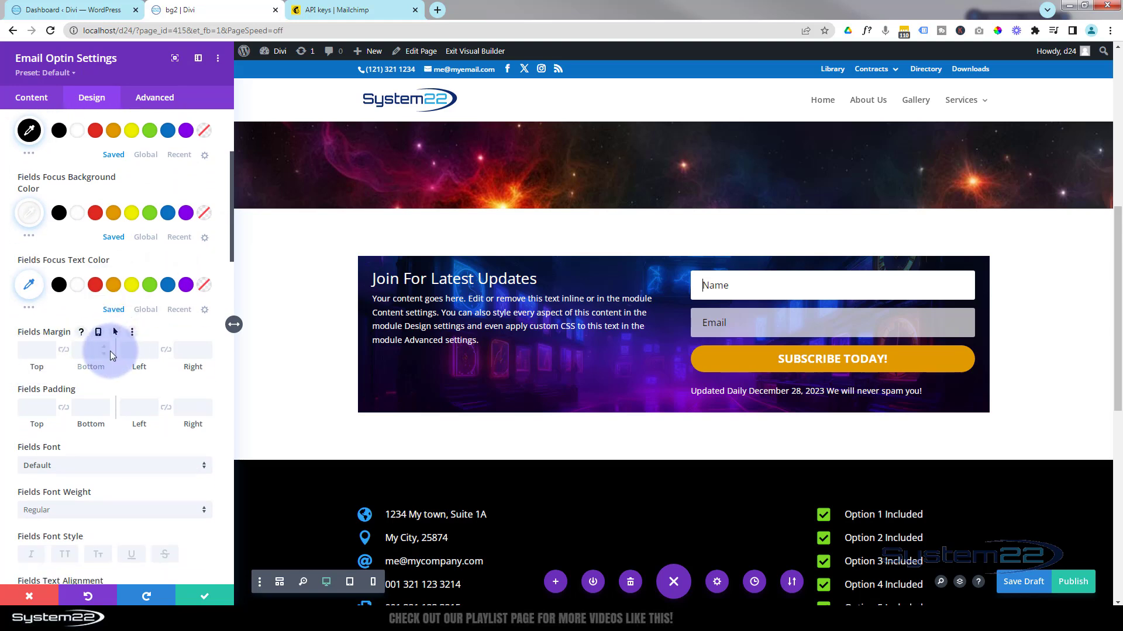
click(89, 349)
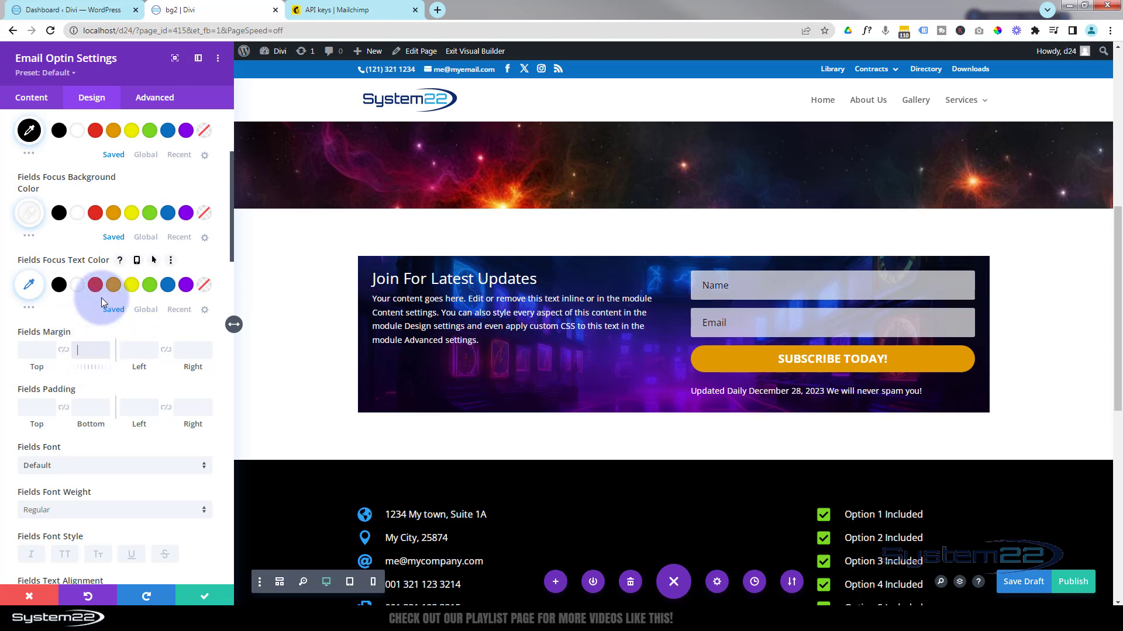
text(30px)
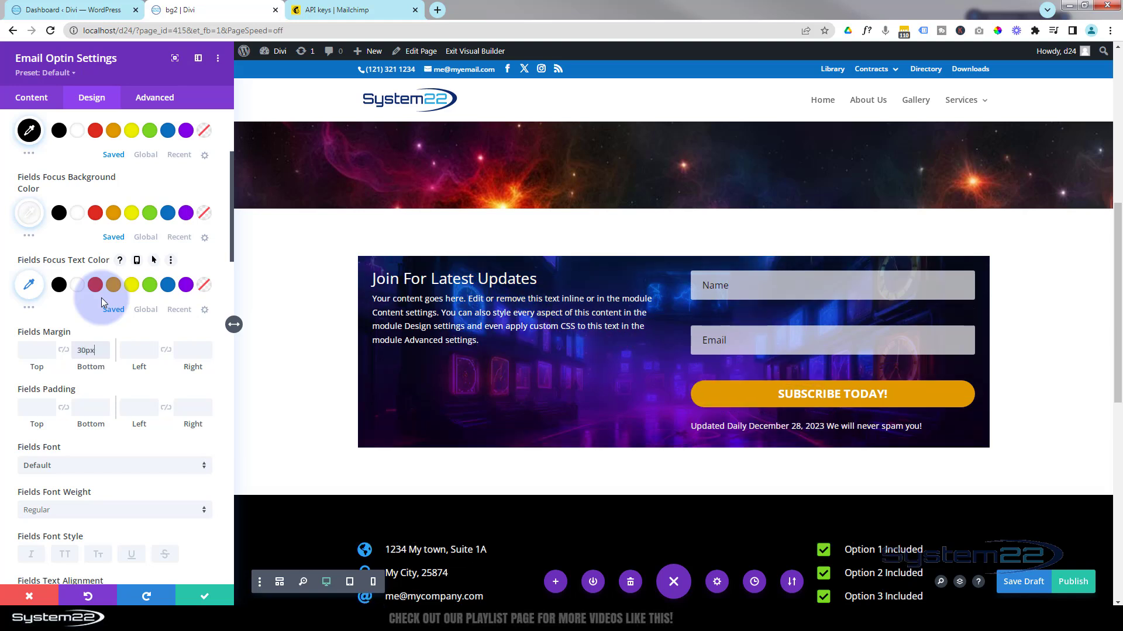
click(29, 353)
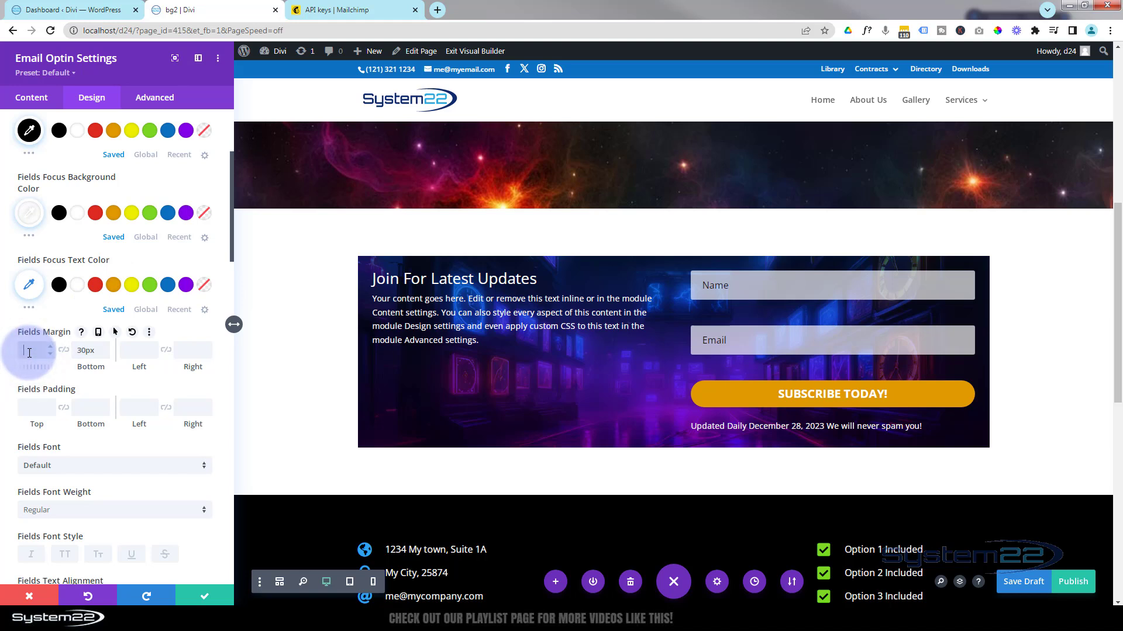
text(30px)
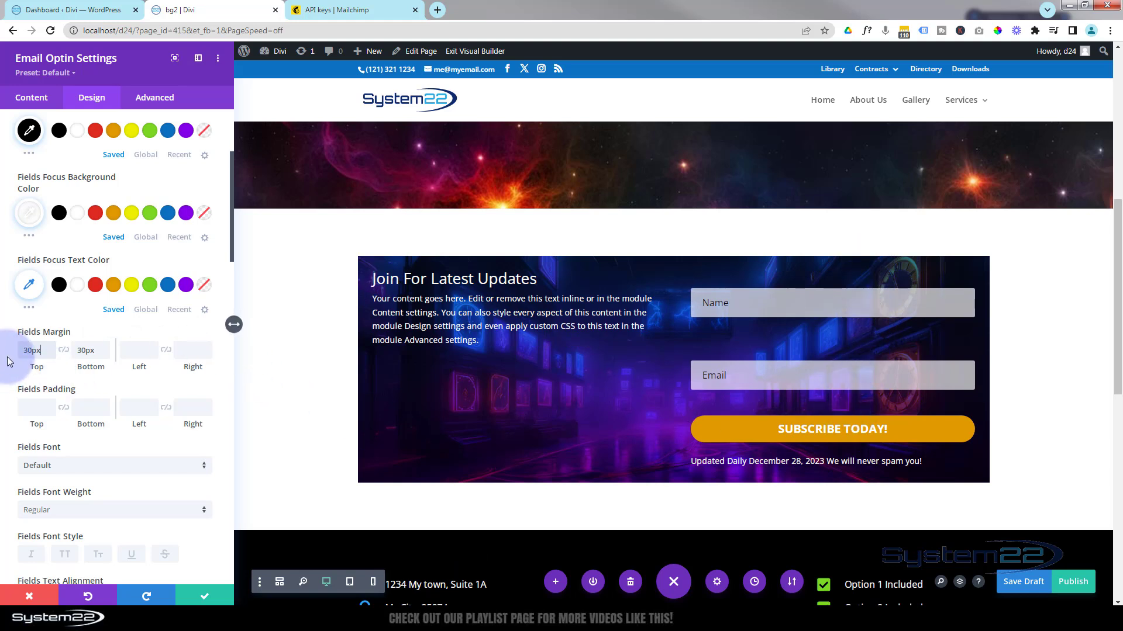
drag(25, 349, 45, 349)
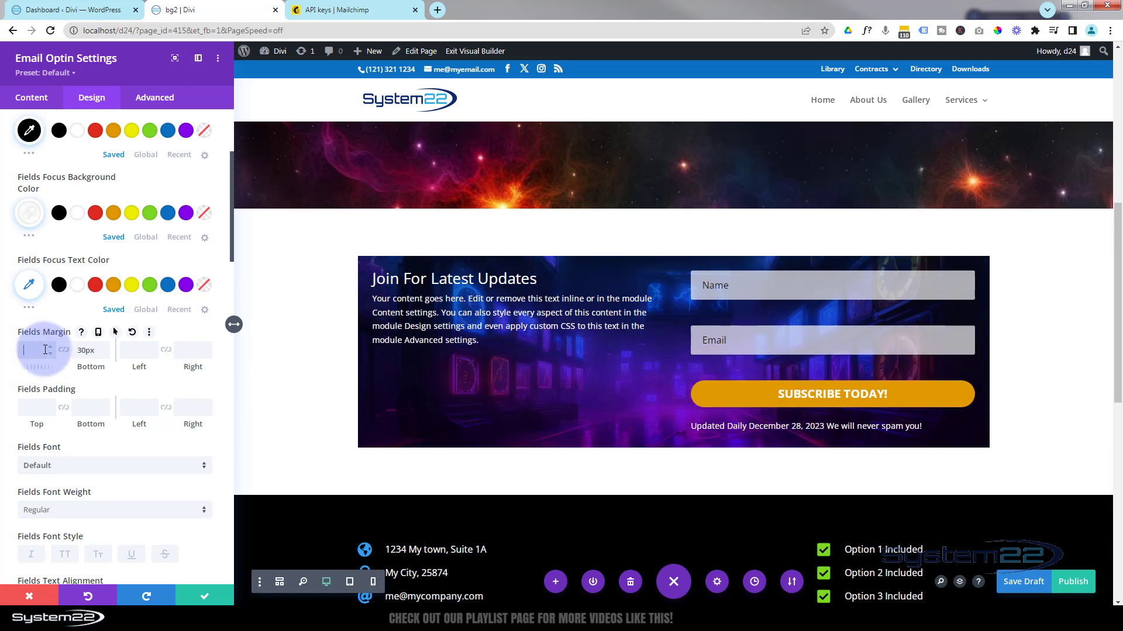
drag(96, 350, 66, 353)
key(BackSpace)
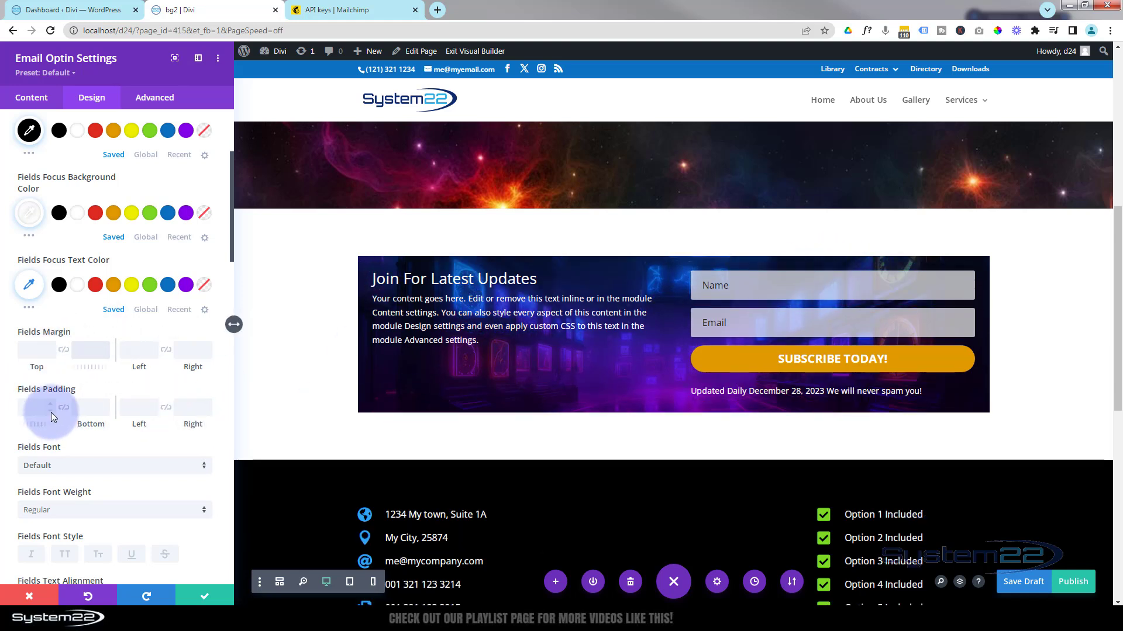
click(32, 410)
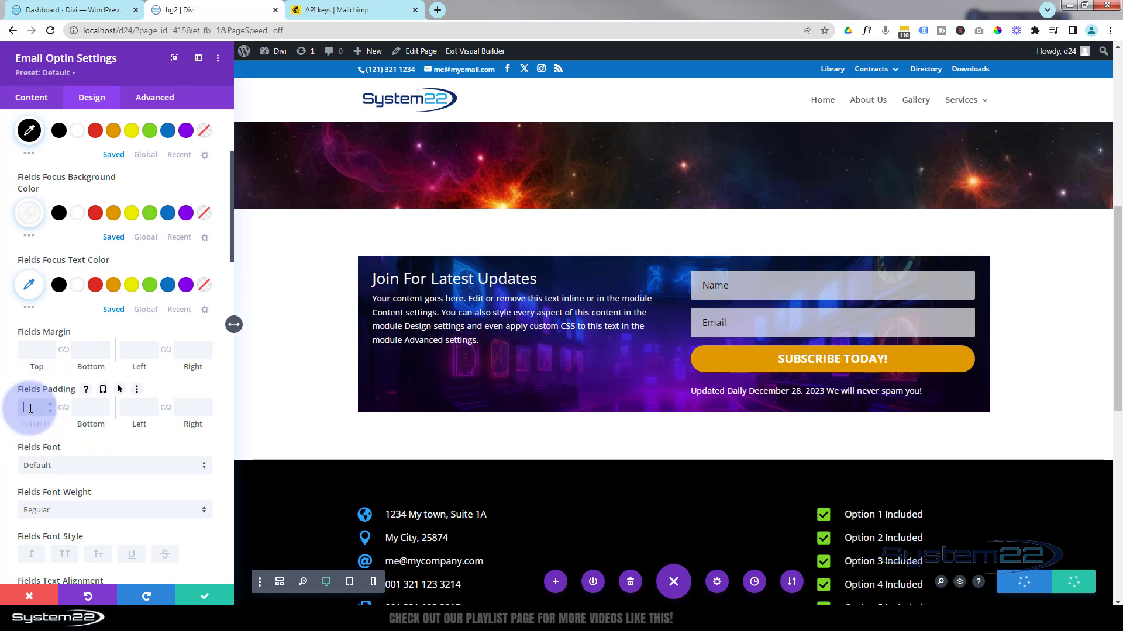
text(20)
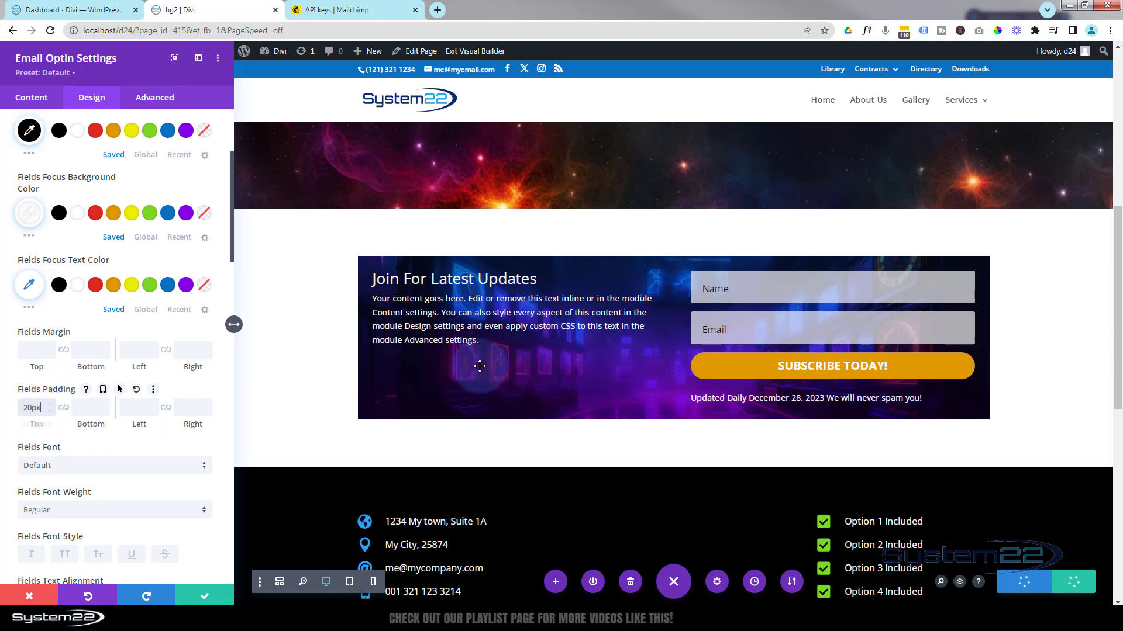
click(28, 408)
double_click(28, 408)
click(27, 408)
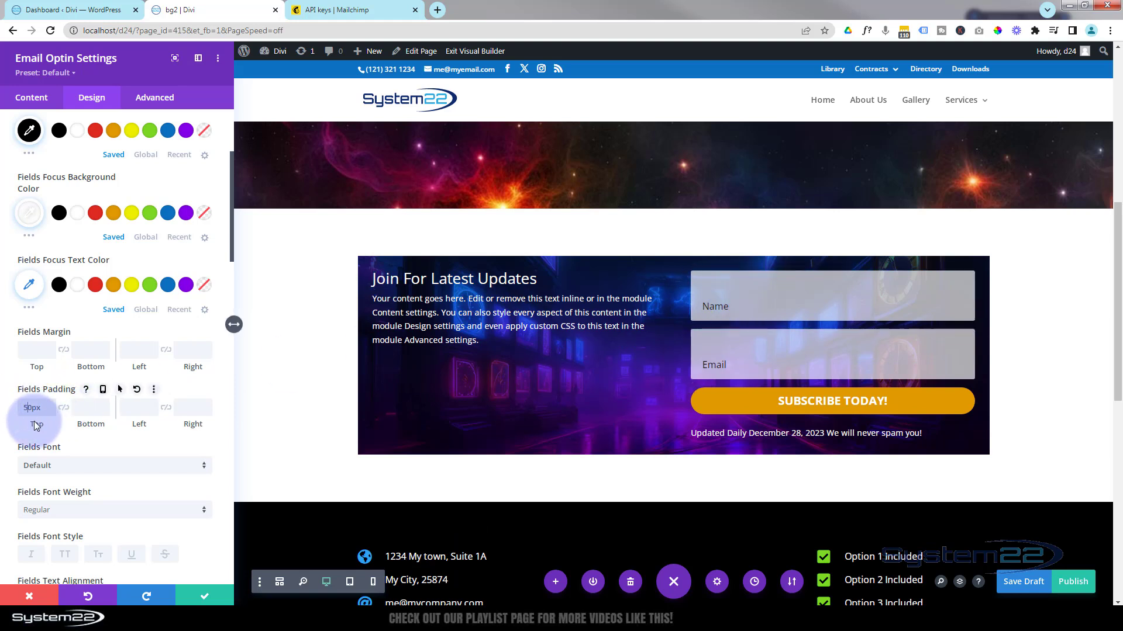
click(64, 411)
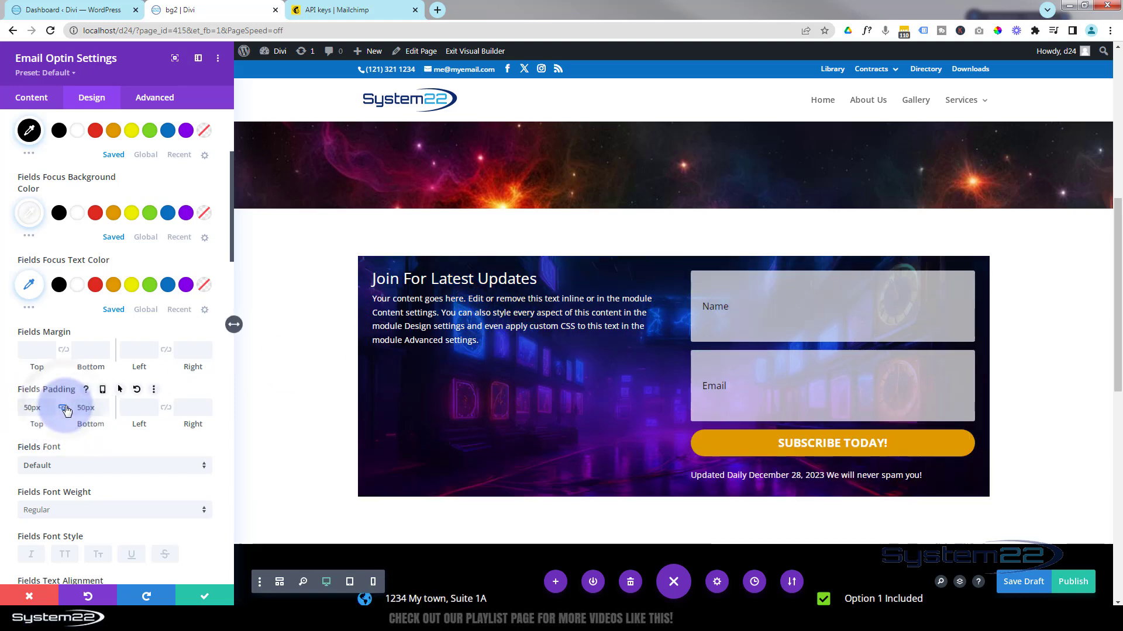
double_click(79, 408)
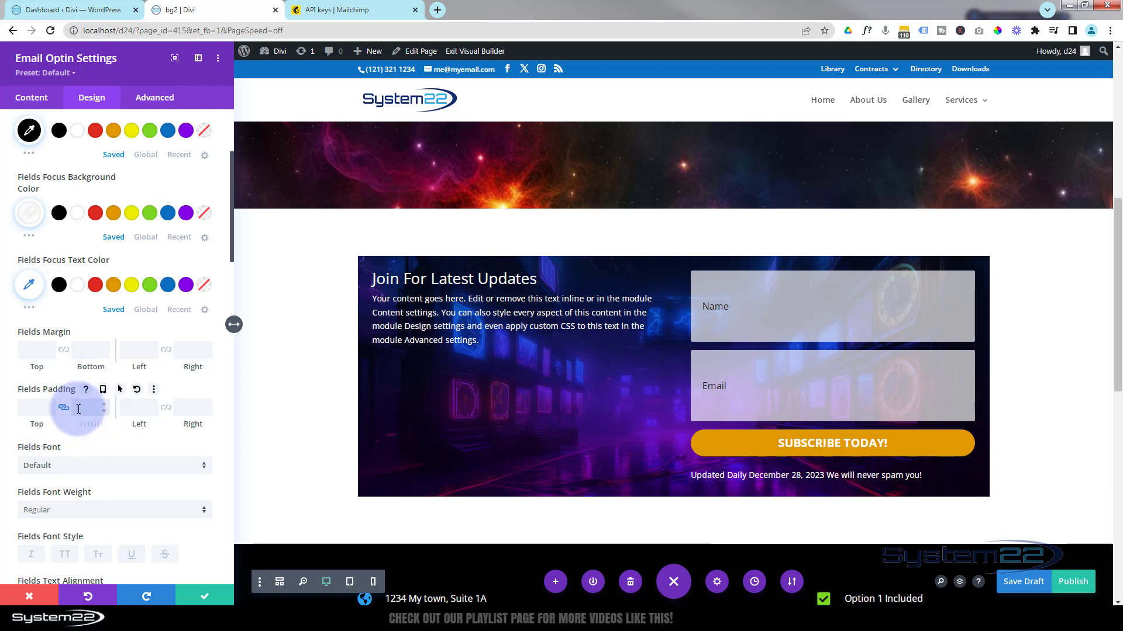
click(65, 409)
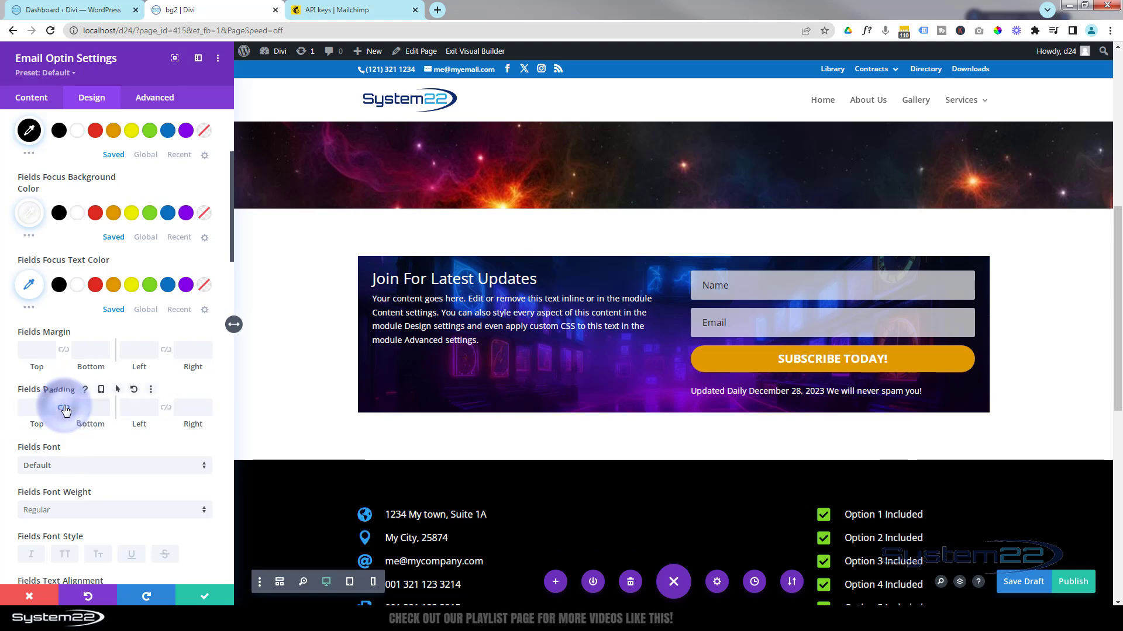
scroll(87, 404, down, 3)
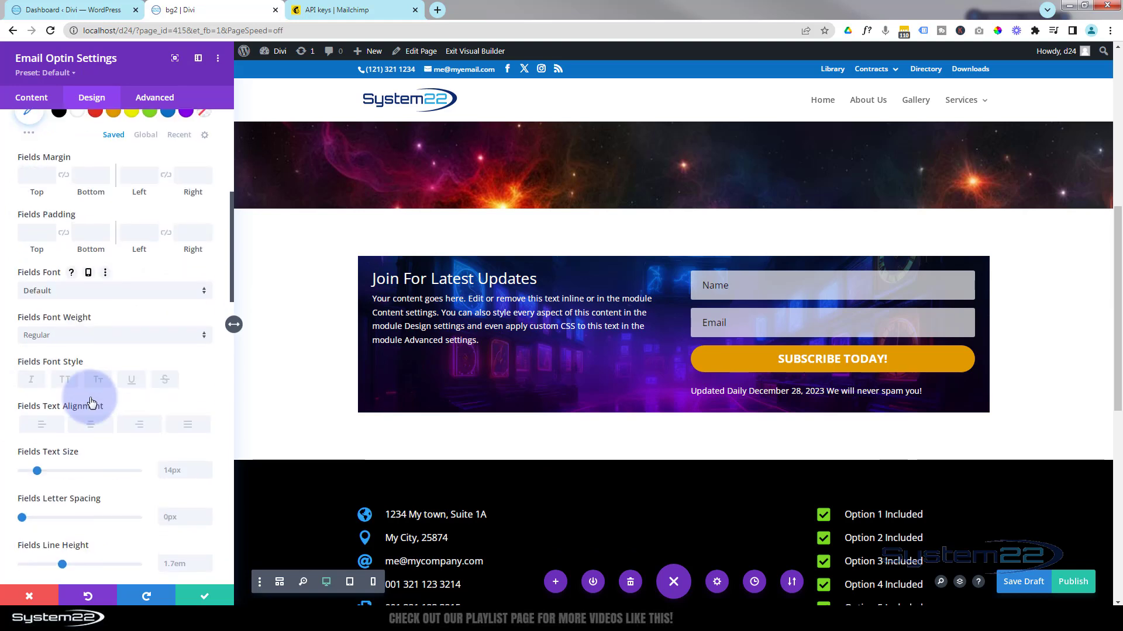
Leave the Fields Font at Default and jump to the optin title's Title Text settings.
click(114, 290)
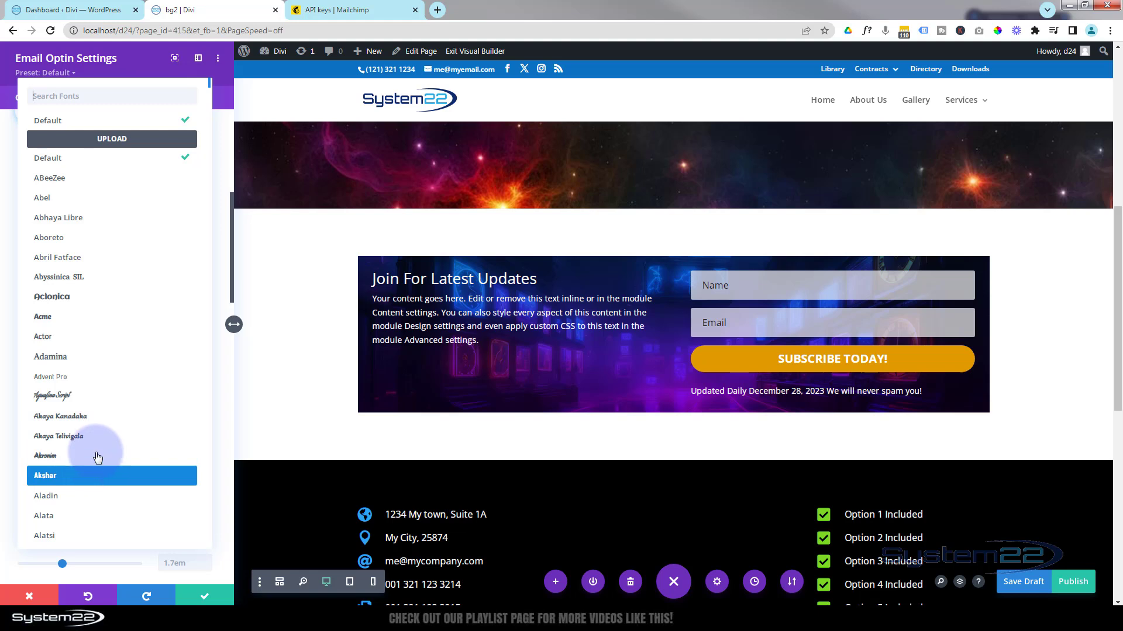
click(9, 149)
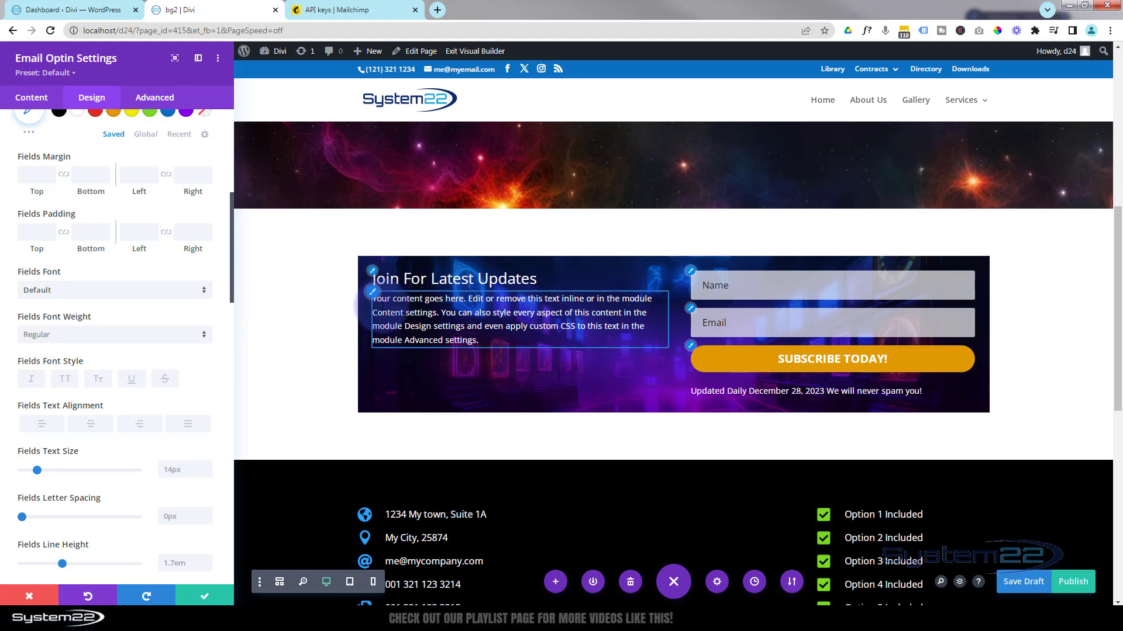
click(374, 274)
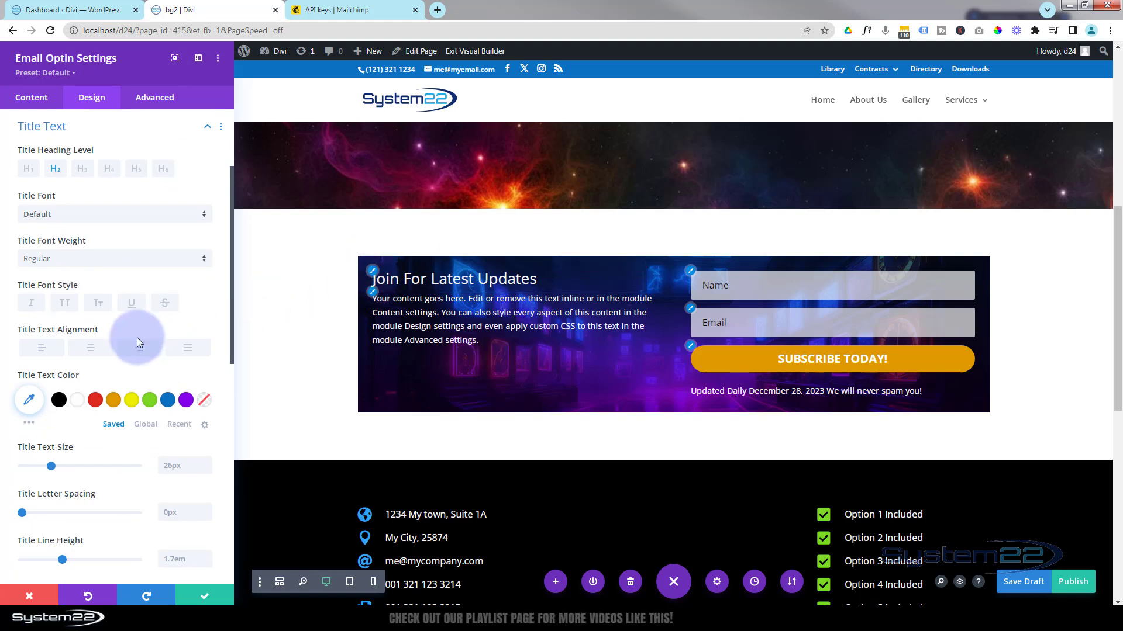
Make the optin title uppercase with Semi Bold font weight, then collapse Title Text.
click(65, 303)
click(70, 259)
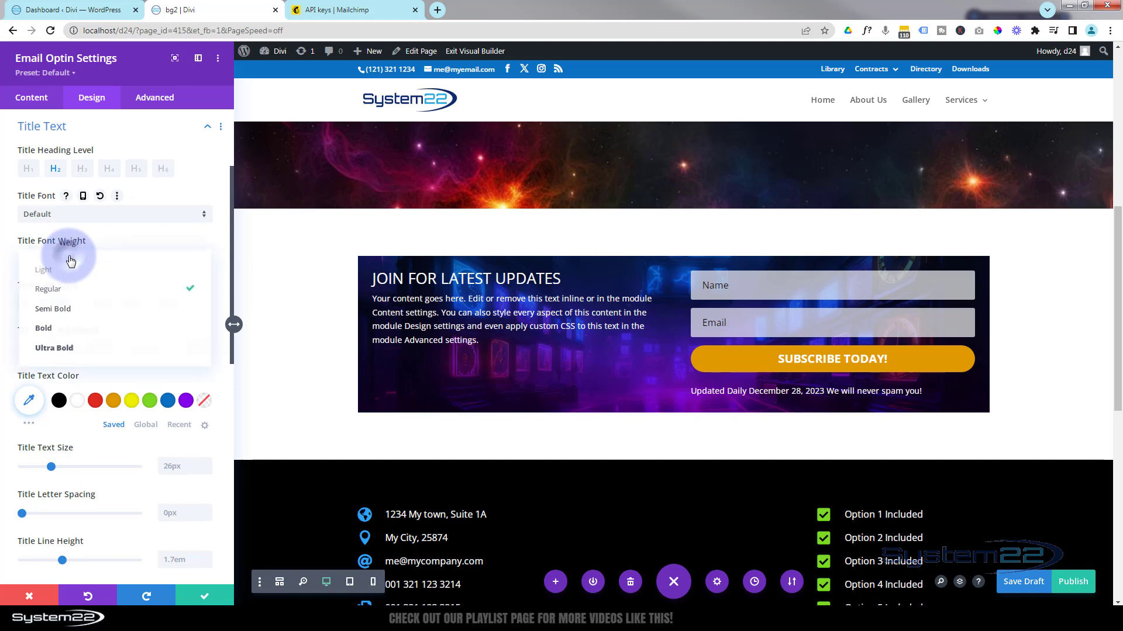
click(70, 309)
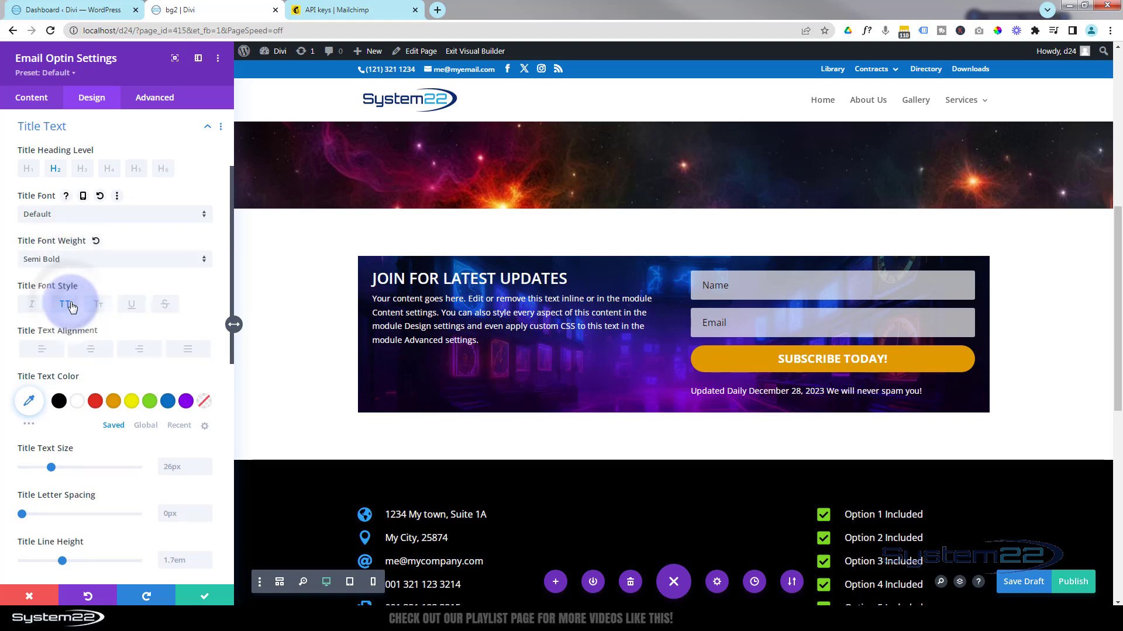
scroll(88, 248, up, 2)
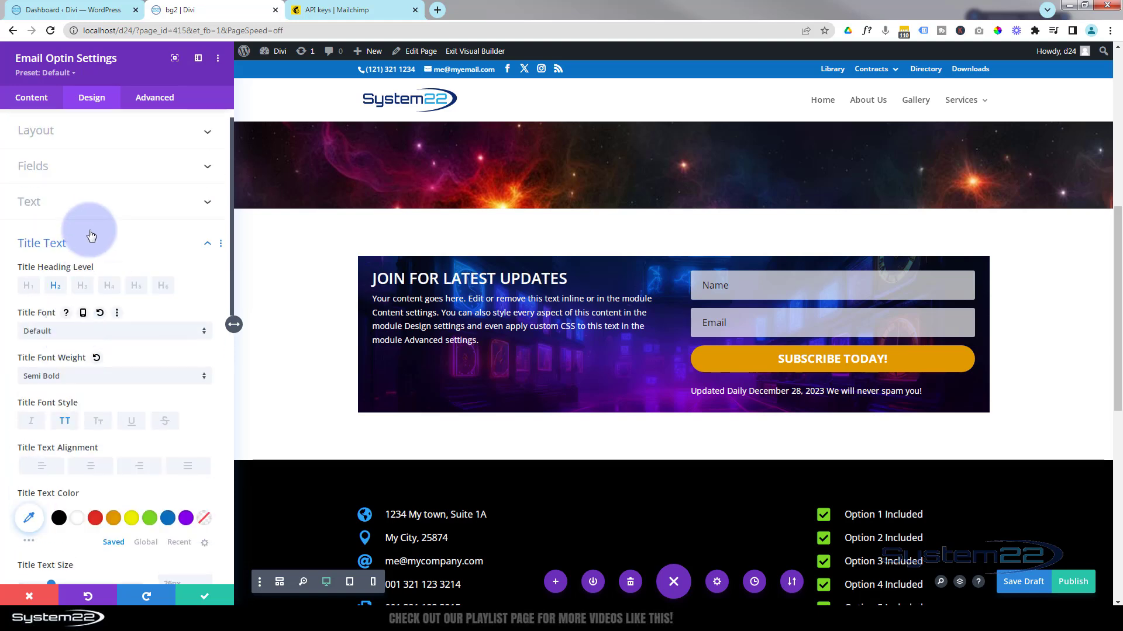
click(95, 241)
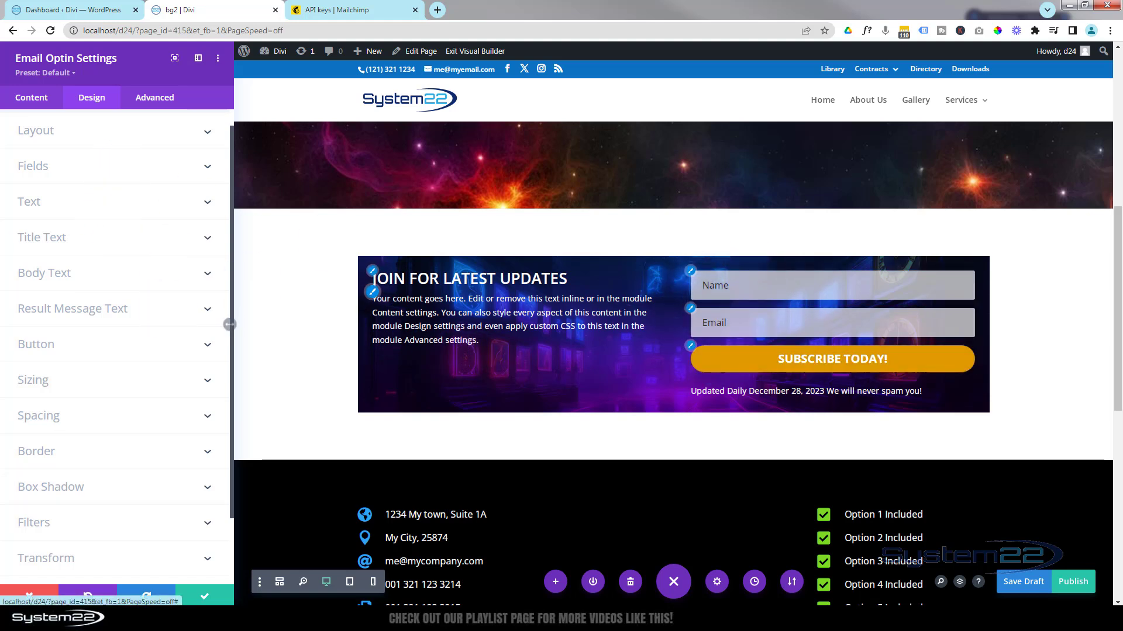
click(89, 170)
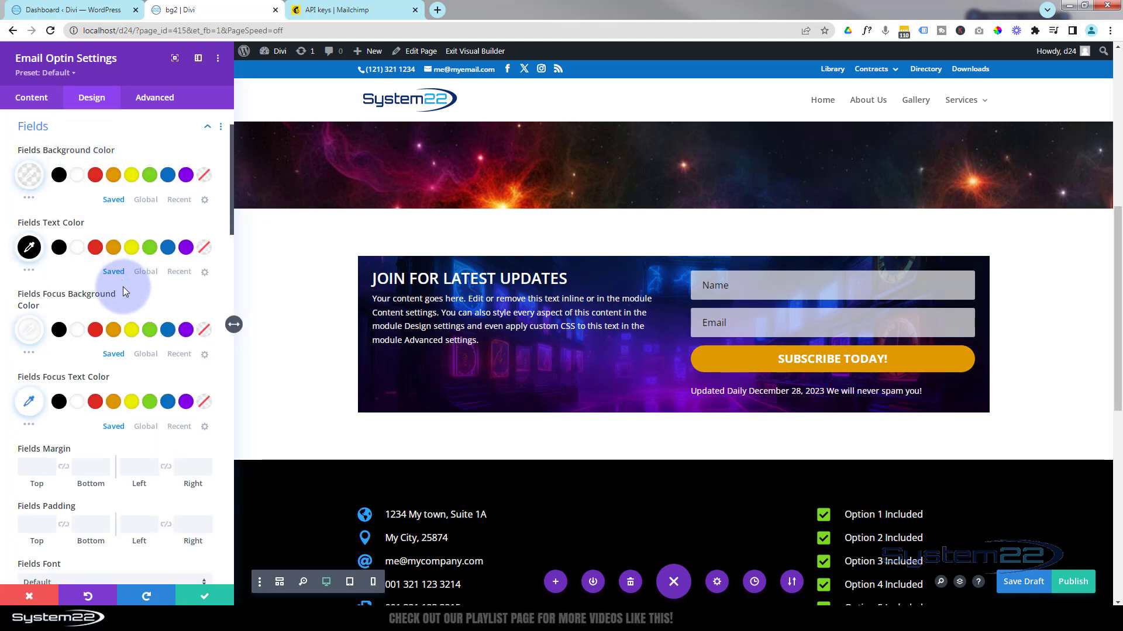
scroll(123, 287, down, 3)
scroll(123, 286, down, 6)
scroll(124, 290, down, 2)
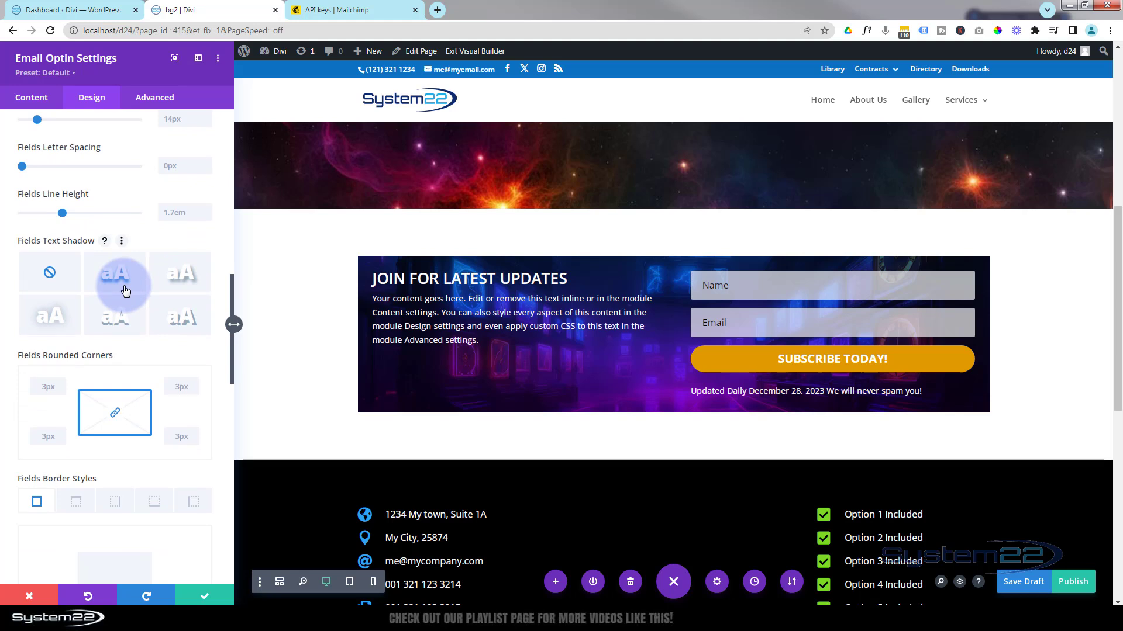
scroll(126, 291, down, 2)
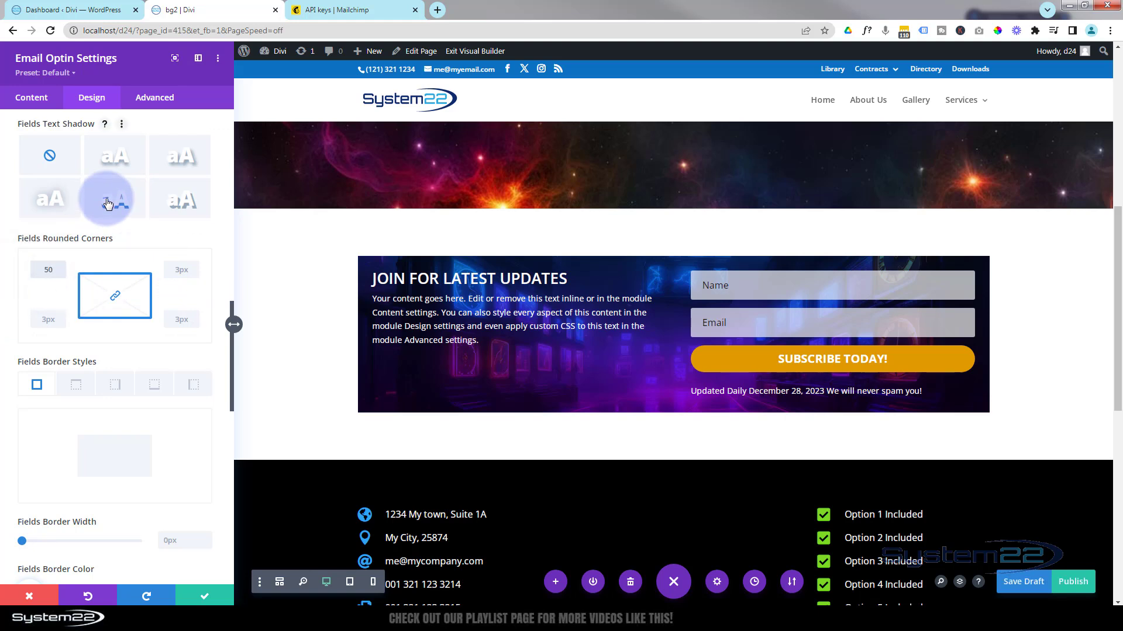
text(px)
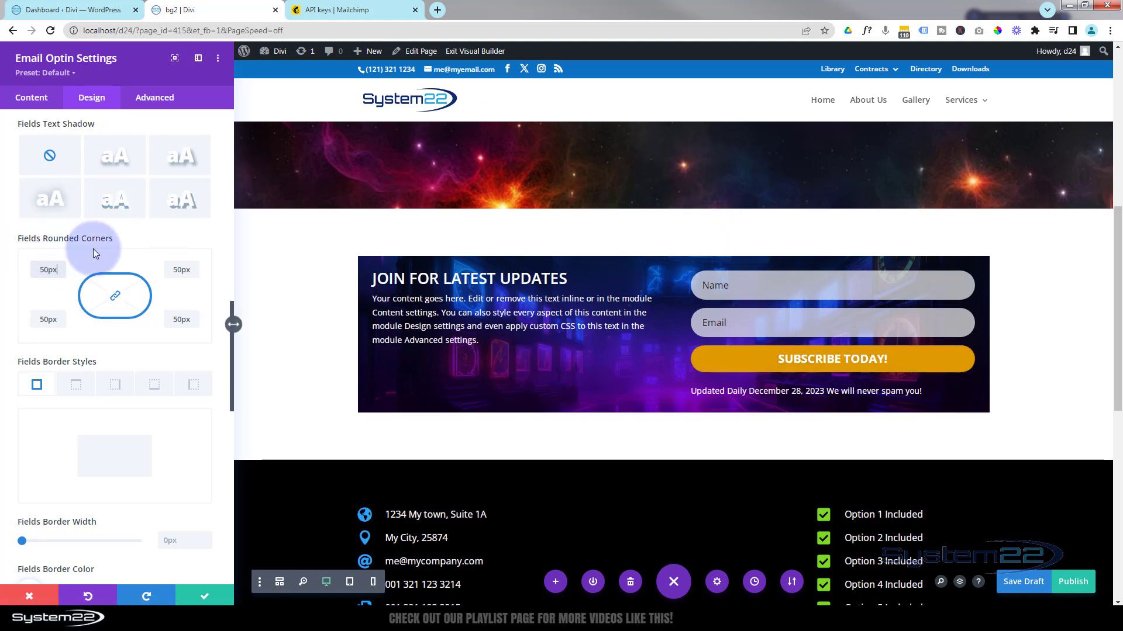
scroll(106, 247, down, 1)
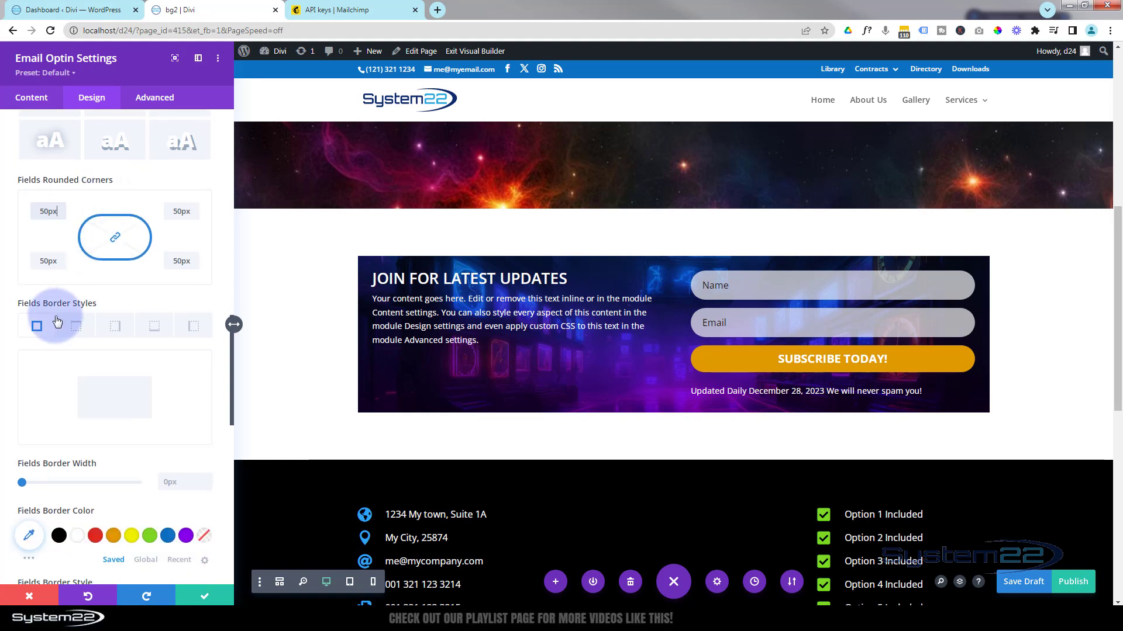
scroll(57, 321, down, 6)
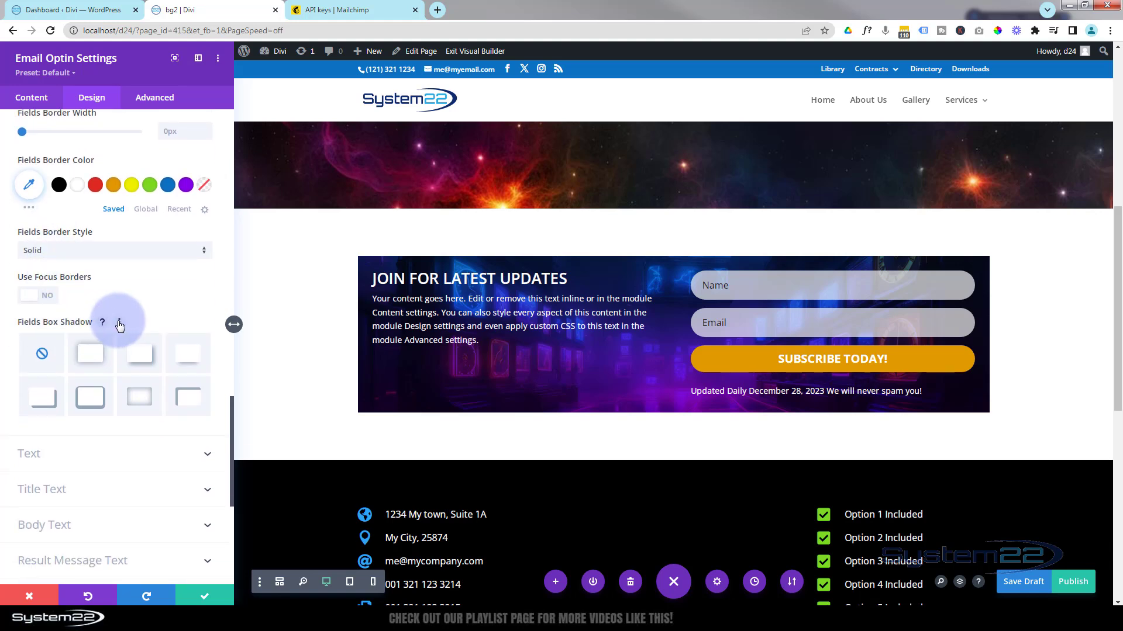
scroll(119, 323, down, 2)
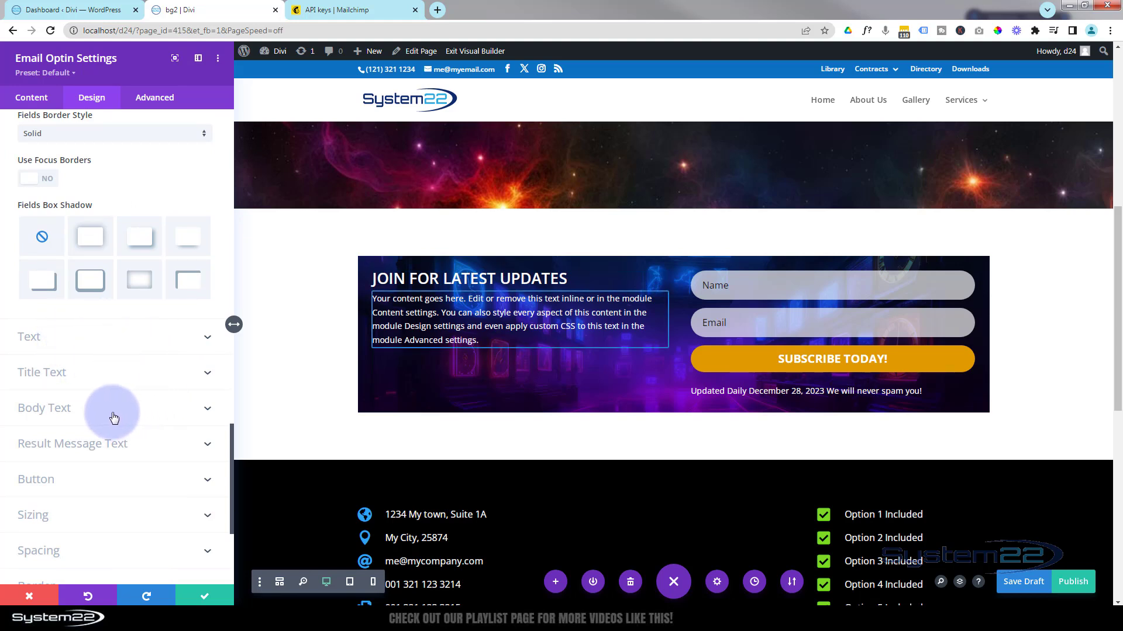
Expand Result Message Text and review its 26px size, 0px letter spacing and 1em line height.
click(148, 446)
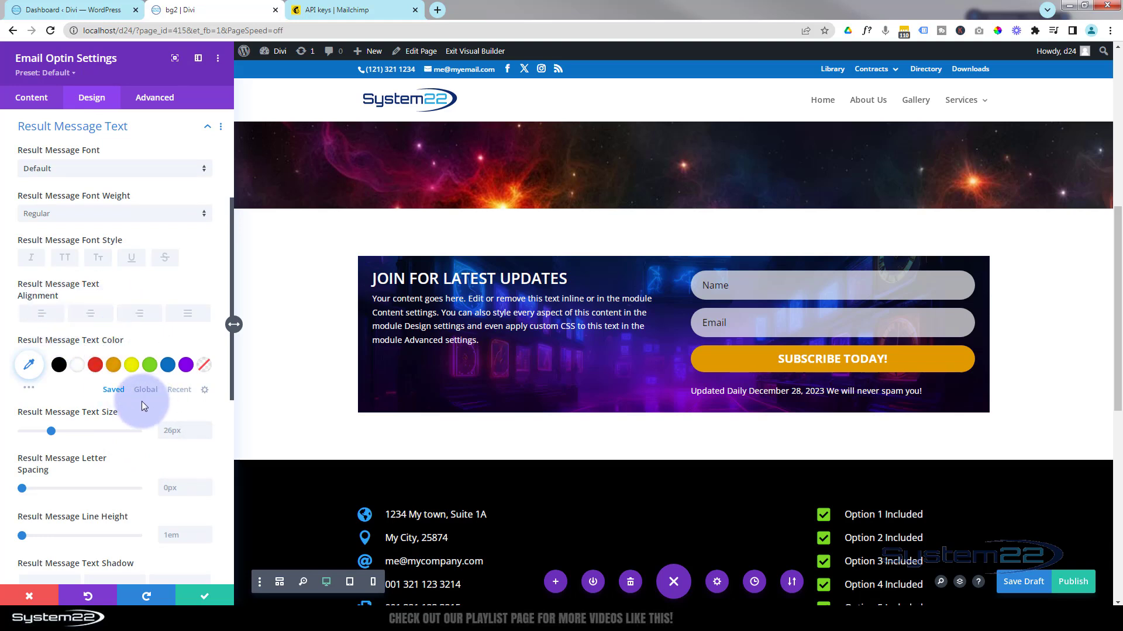
scroll(141, 402, down, 4)
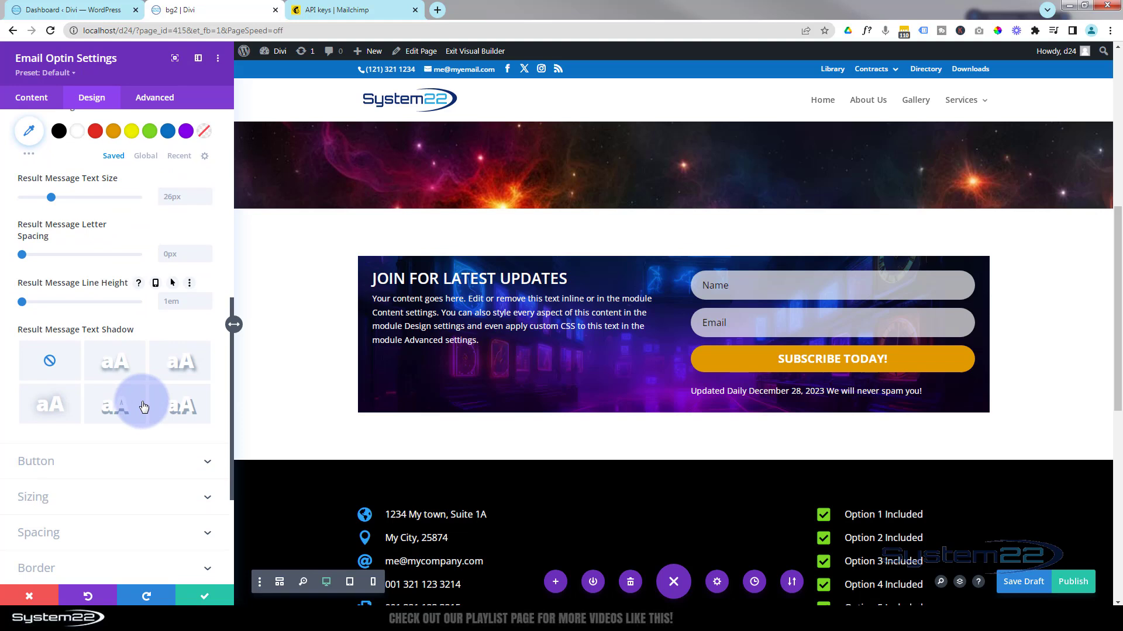
scroll(144, 407, down, 2)
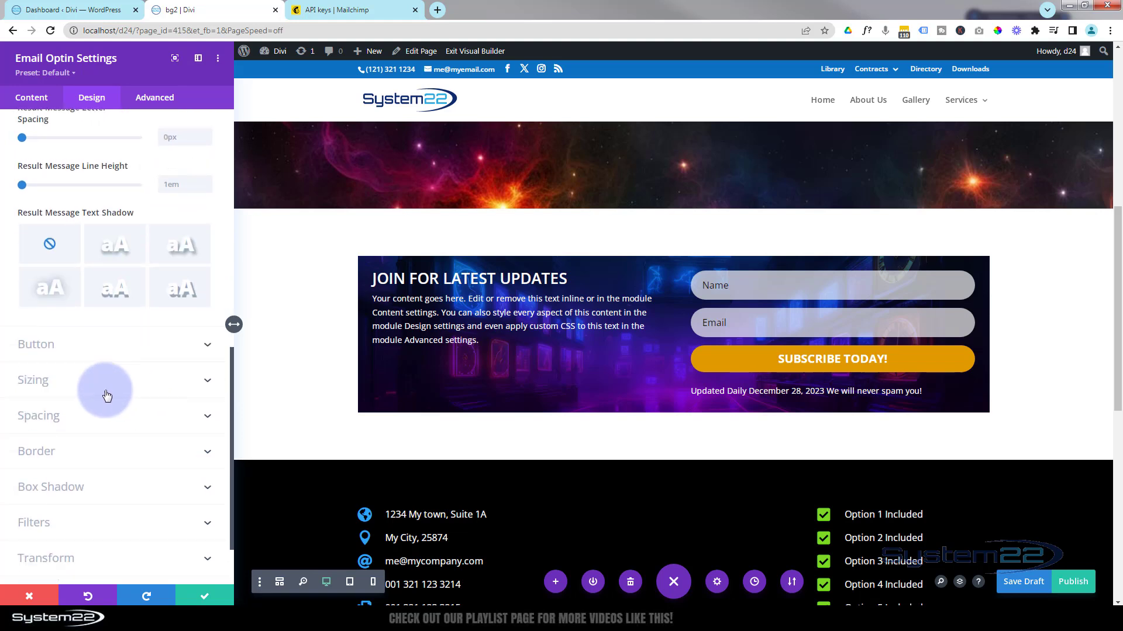
Turn on Use Custom Styles For Button for the SUBSCRIBE TODAY! button.
click(131, 348)
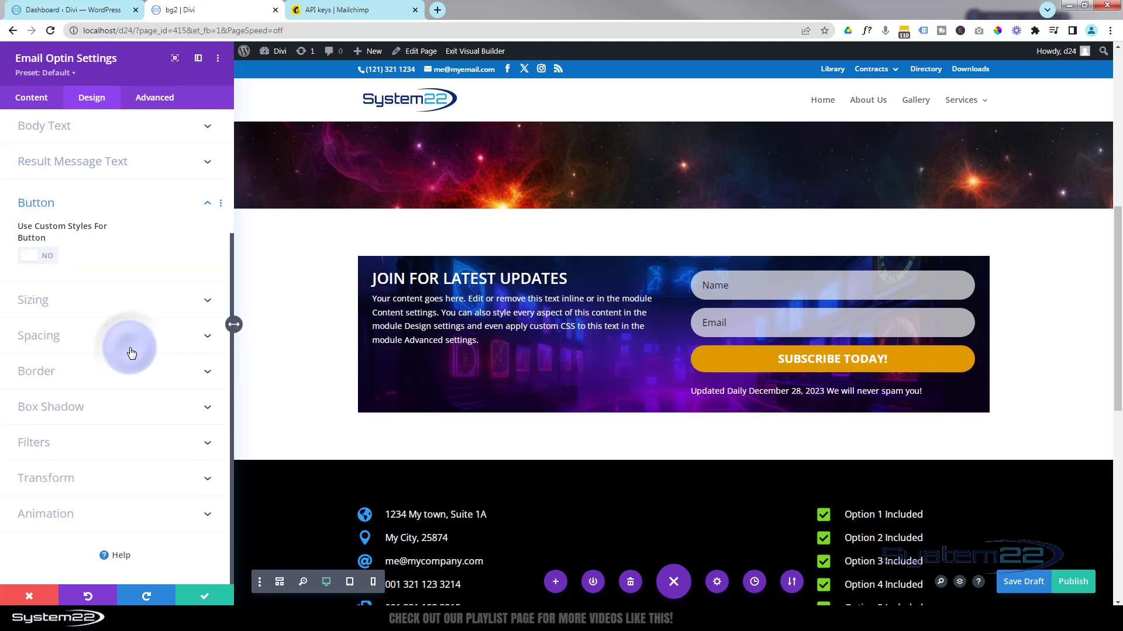
click(32, 261)
scroll(72, 328, down, 2)
scroll(73, 329, down, 2)
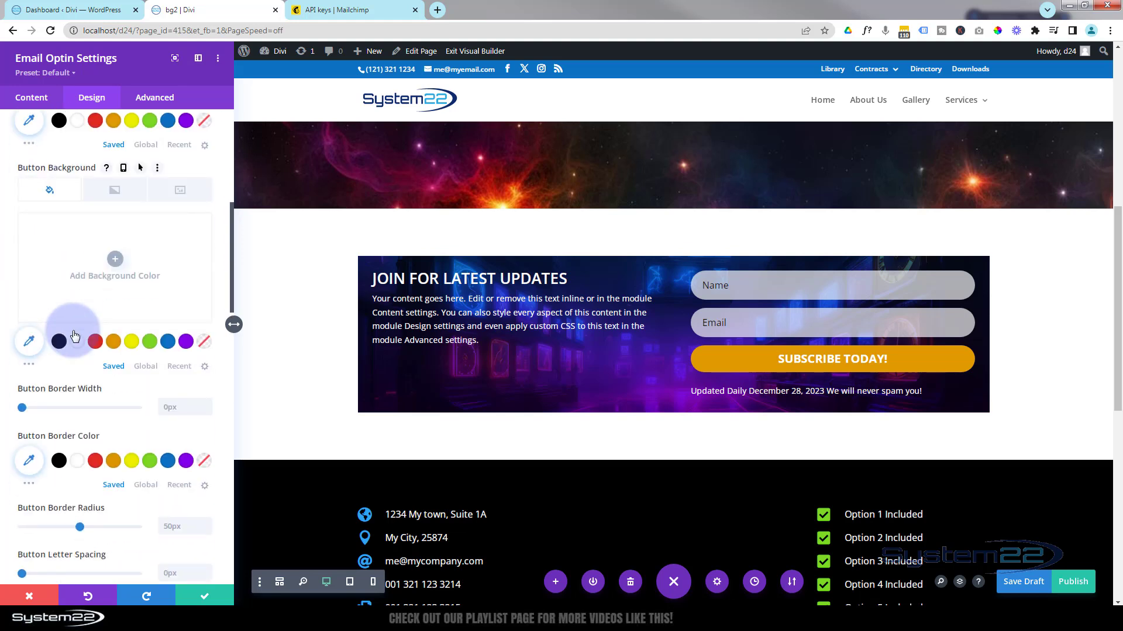
scroll(74, 336, down, 5)
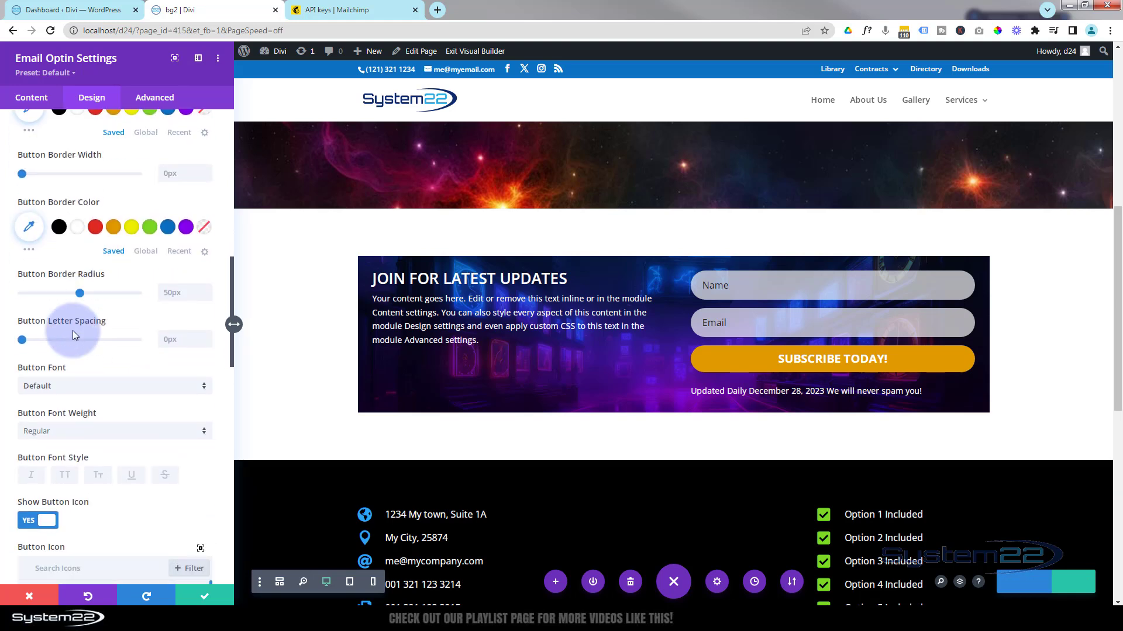
scroll(73, 331, down, 2)
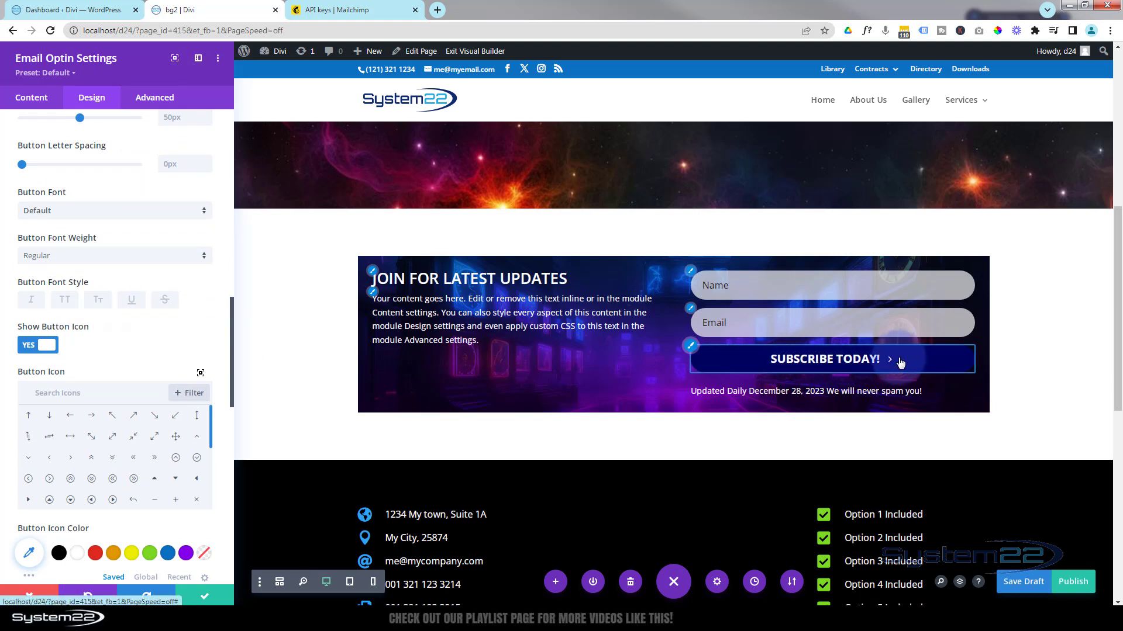
Pick a circled icon from the Button Icon grid and collapse the Button section.
click(113, 382)
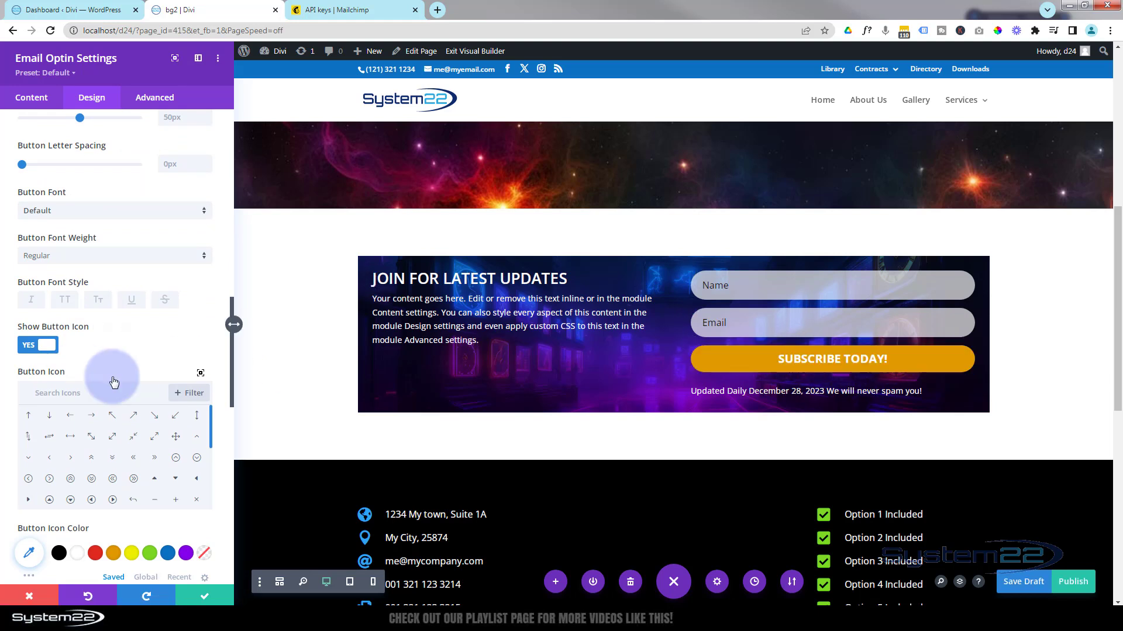
click(134, 480)
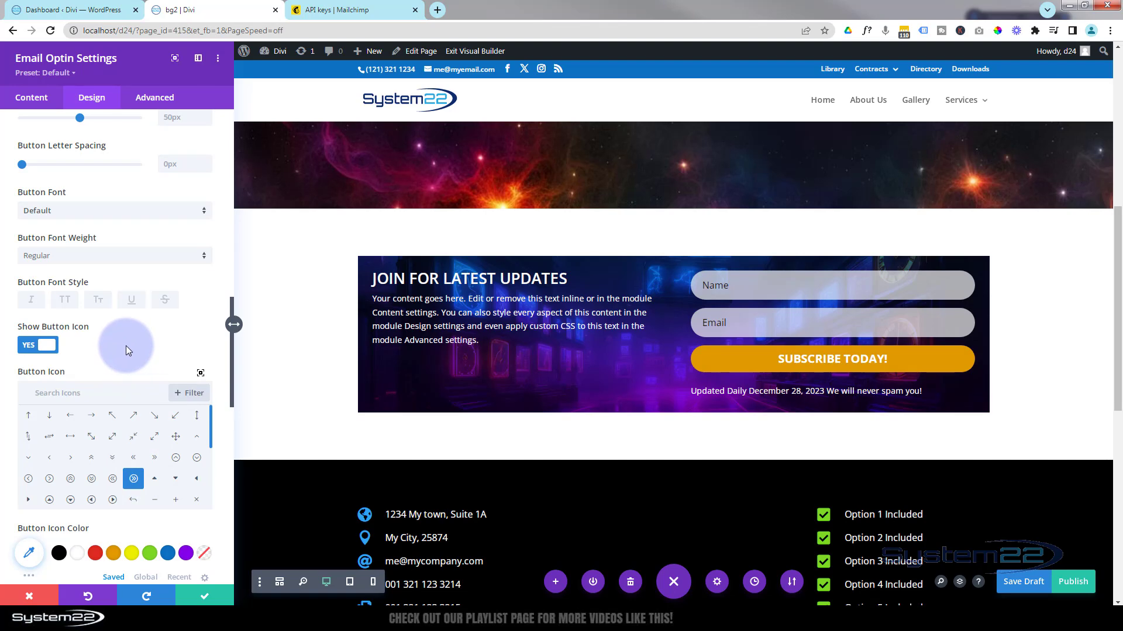
scroll(125, 345, up, 5)
scroll(126, 345, up, 8)
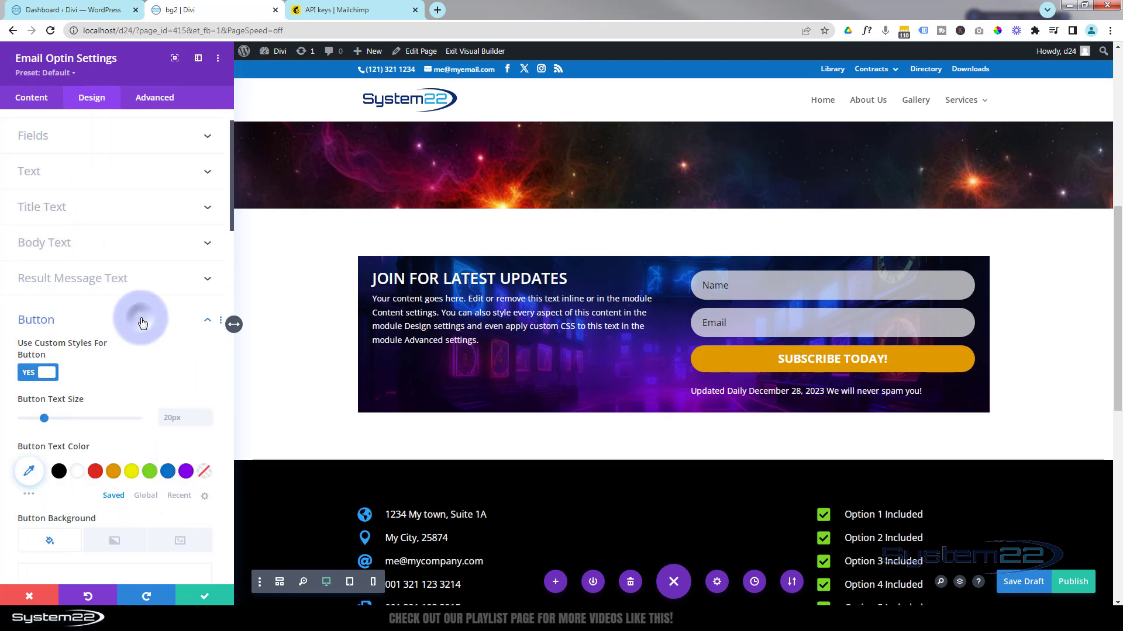
click(142, 320)
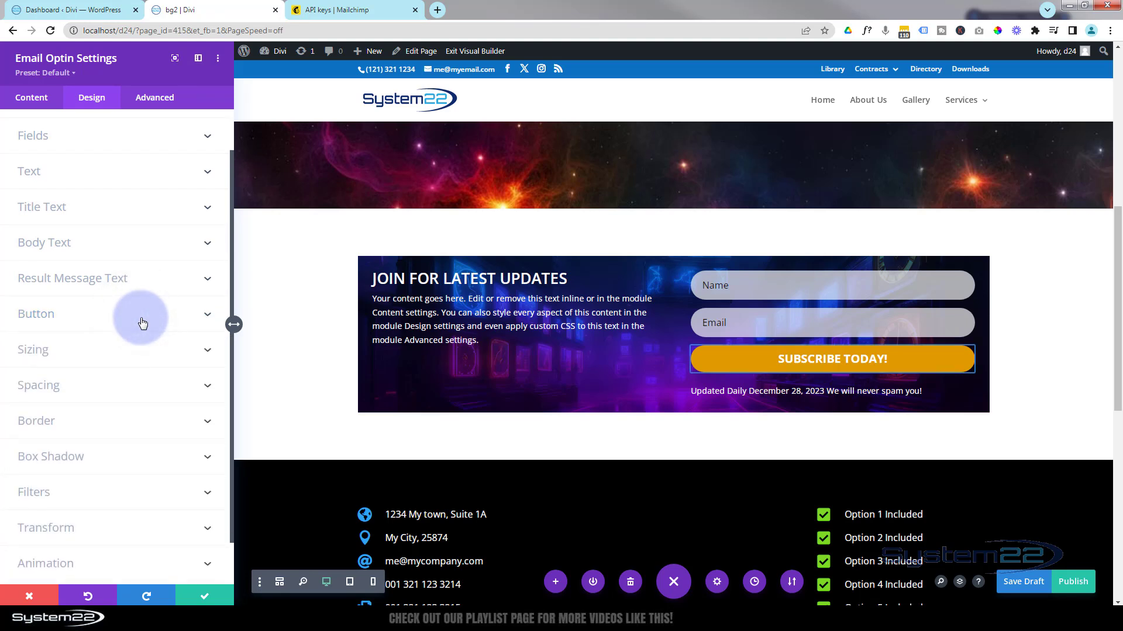
Try narrower widths and alignments, then reset the optin width to auto and centre it.
click(129, 351)
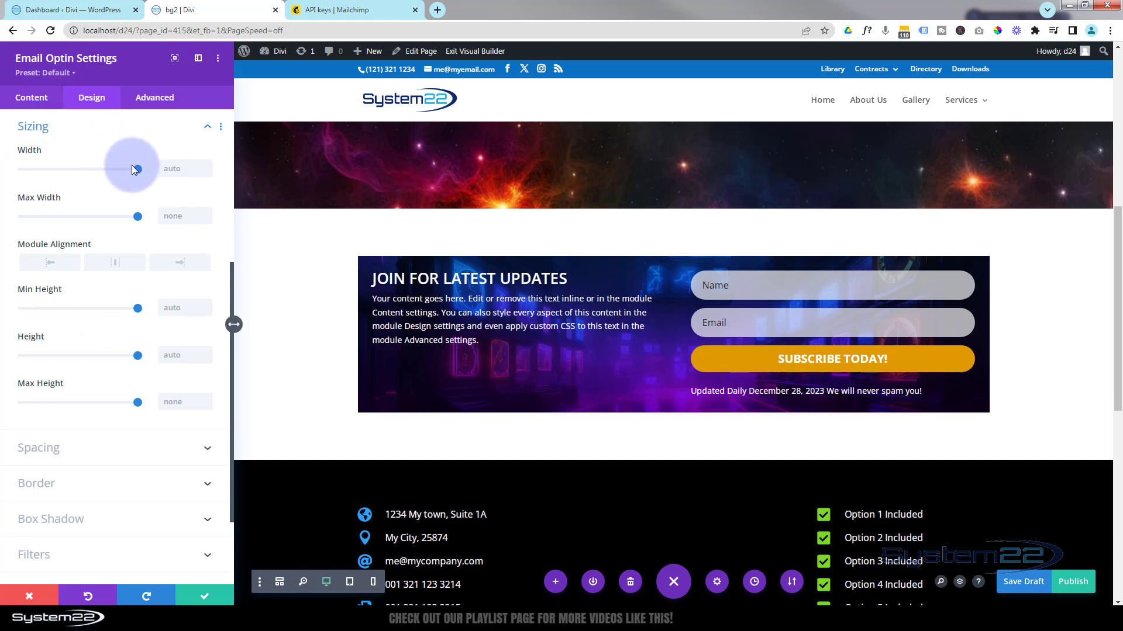
drag(132, 167, 114, 167)
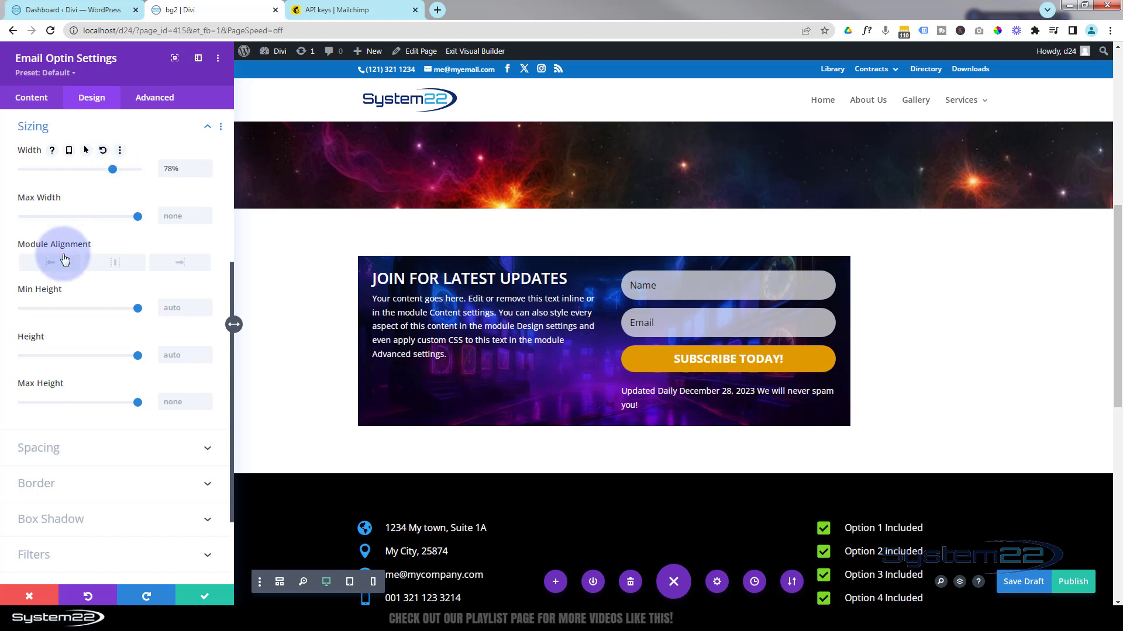
click(113, 266)
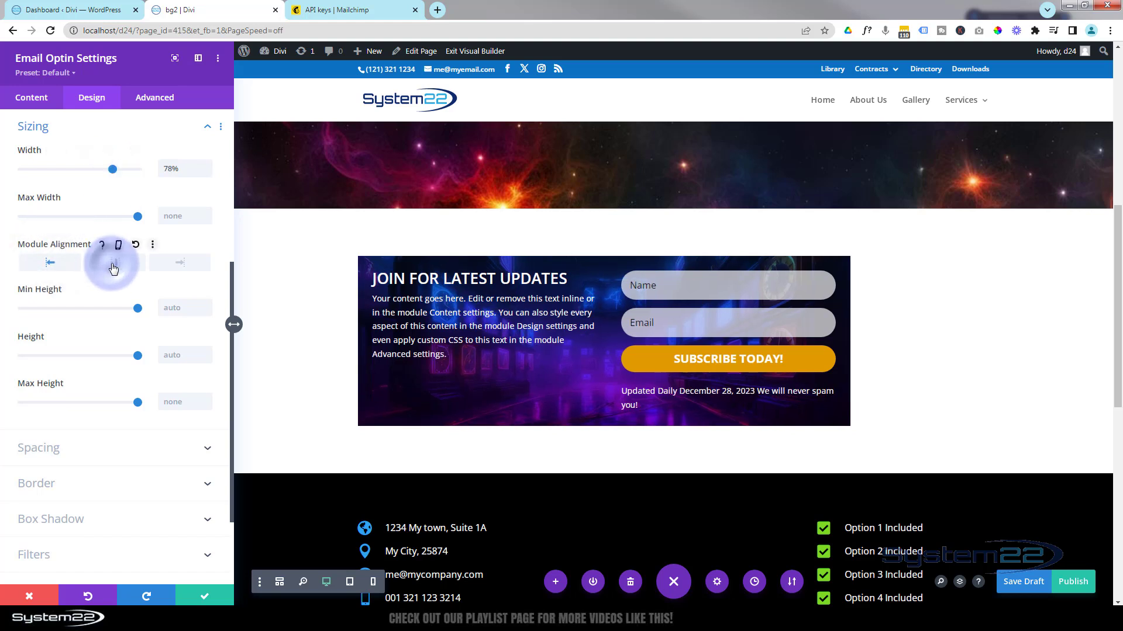
click(167, 266)
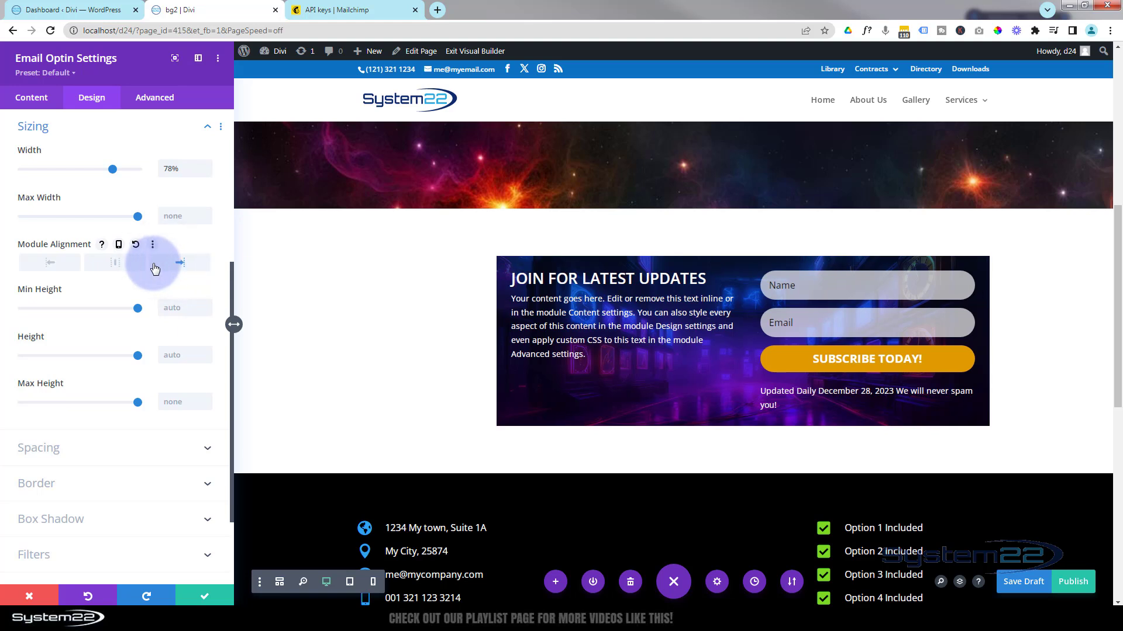
drag(181, 174, 157, 170)
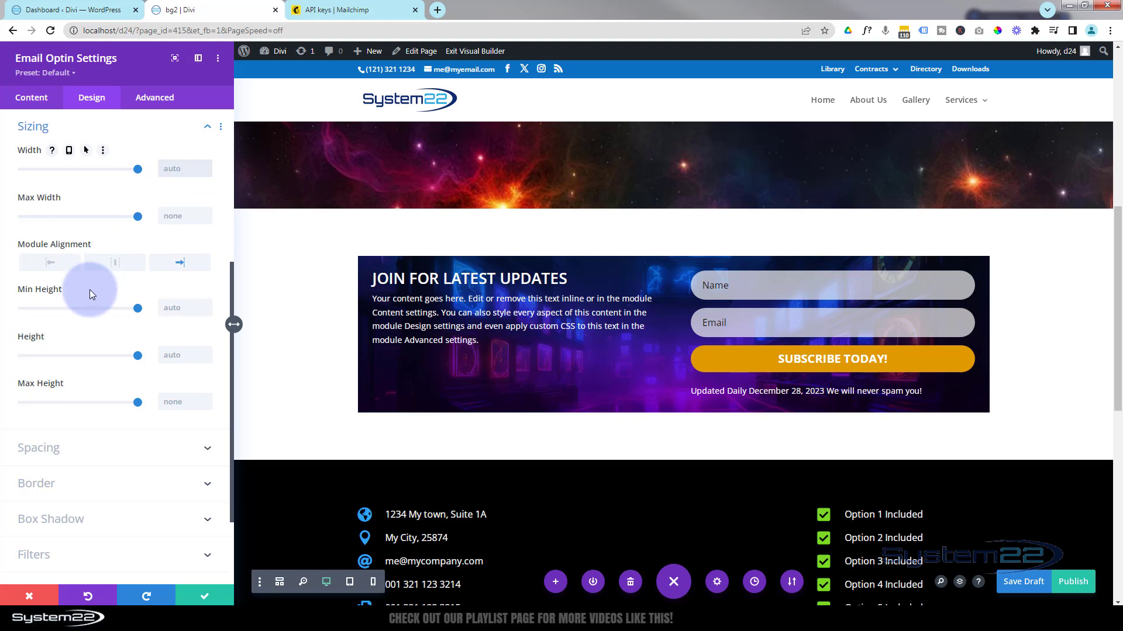
click(117, 263)
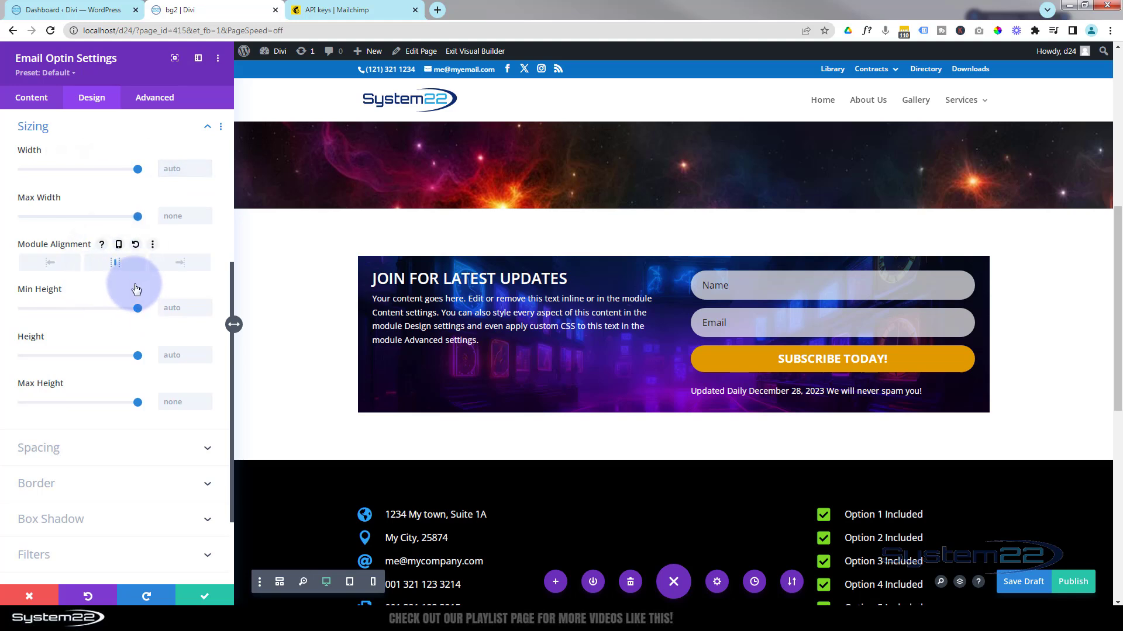
scroll(120, 288, down, 2)
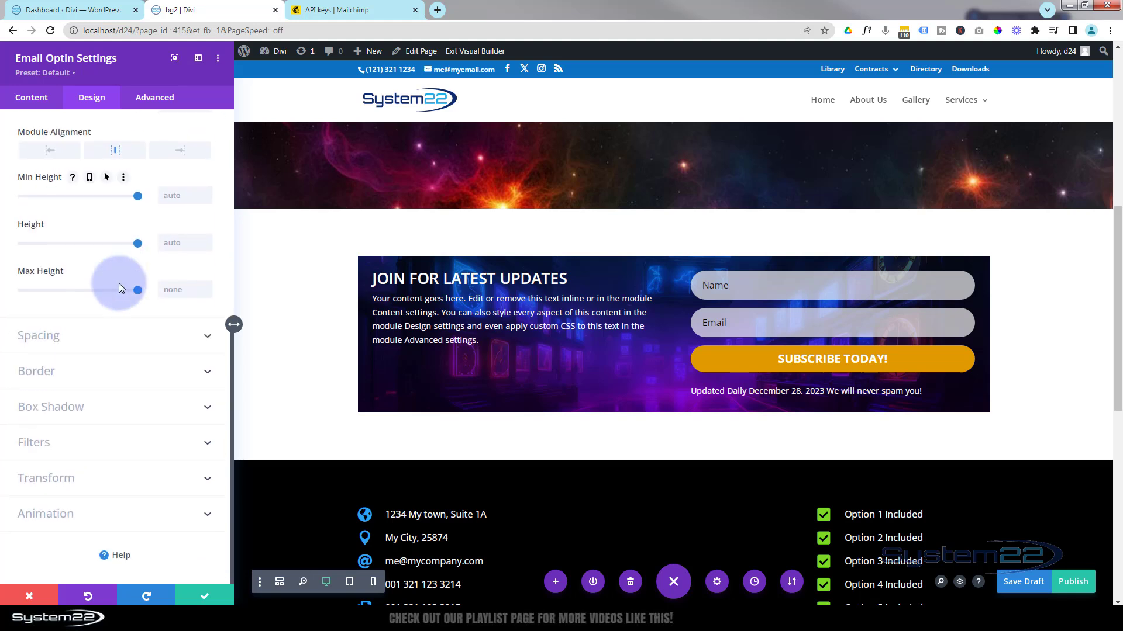
click(100, 335)
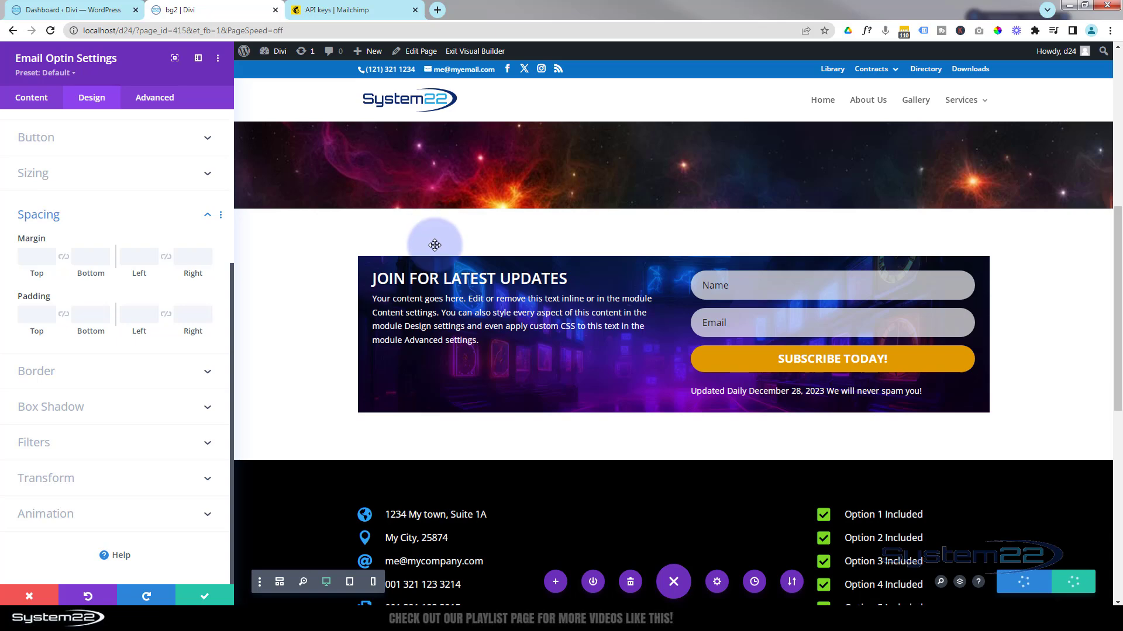
Try a top margin value on the optin, then select it to clear it.
click(35, 258)
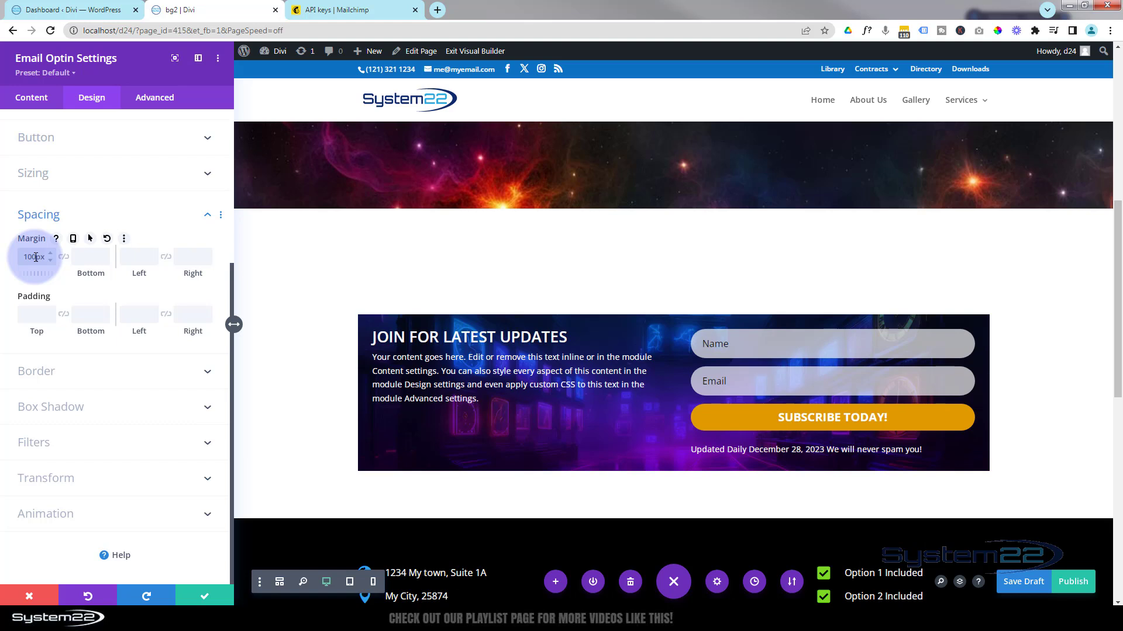
click(118, 222)
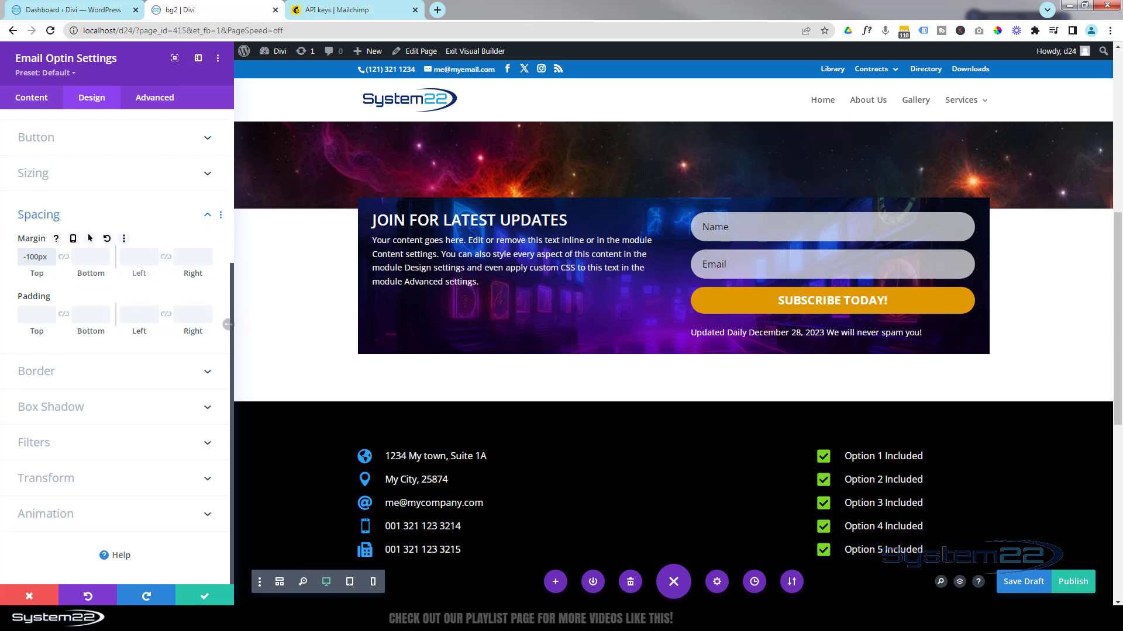
click(24, 257)
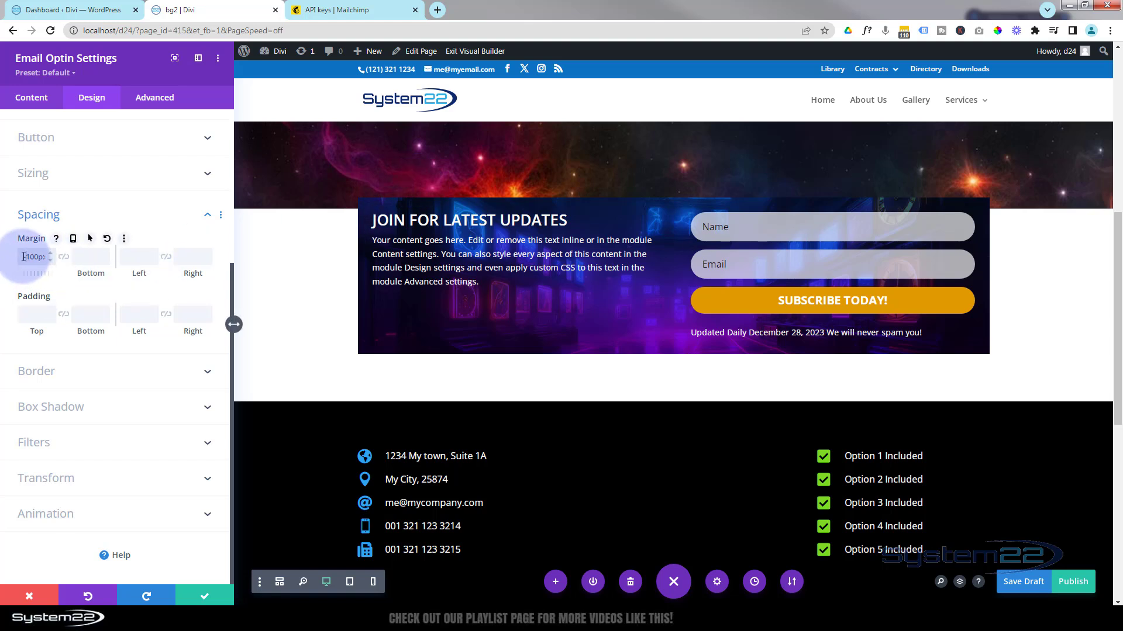
double_click(53, 254)
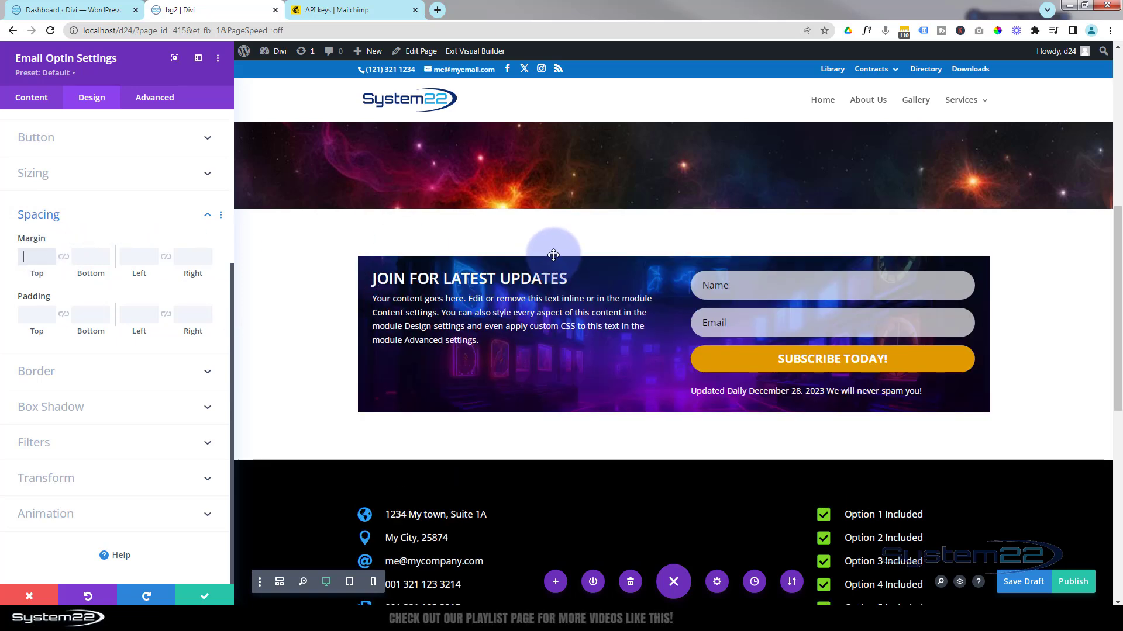
Set 50px top and left padding, linked so bottom and right match.
click(60, 326)
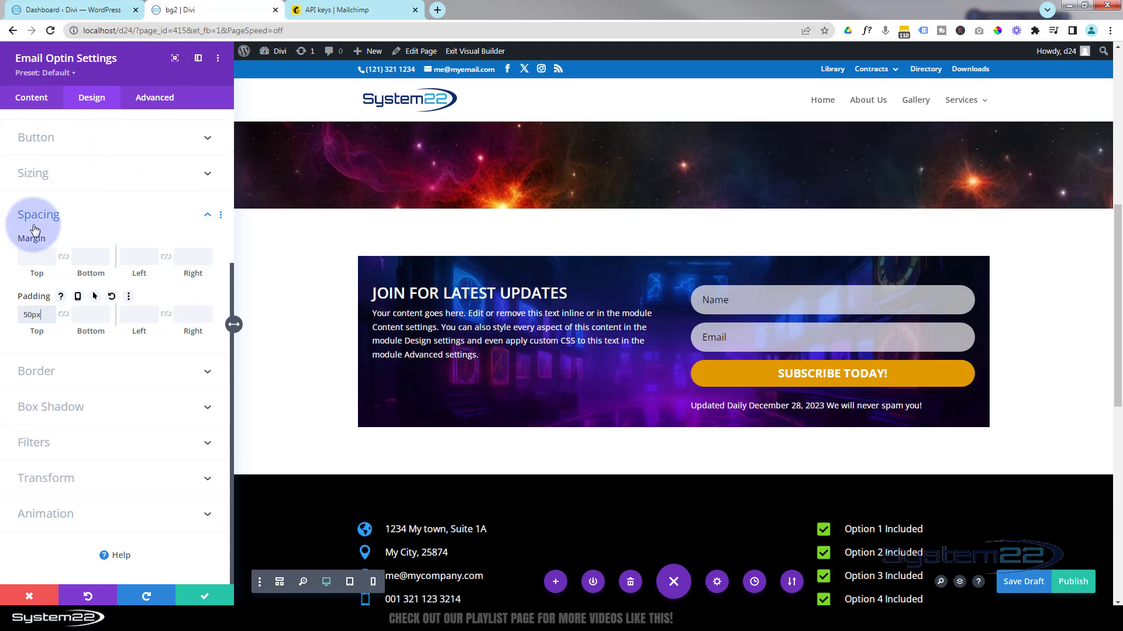
click(68, 317)
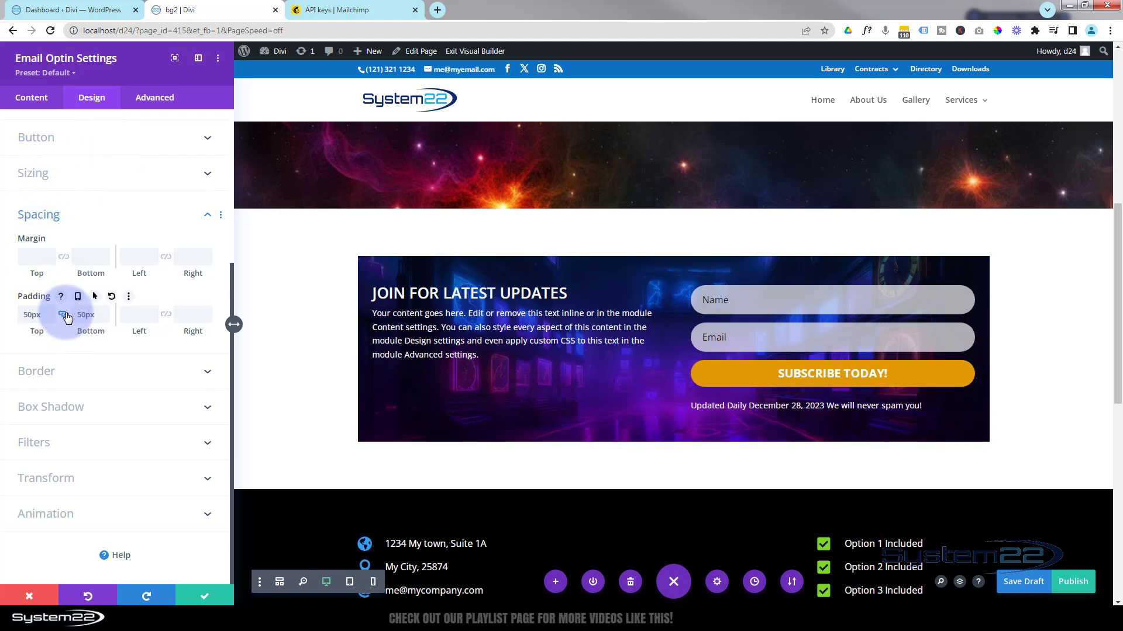
click(137, 316)
text(50)
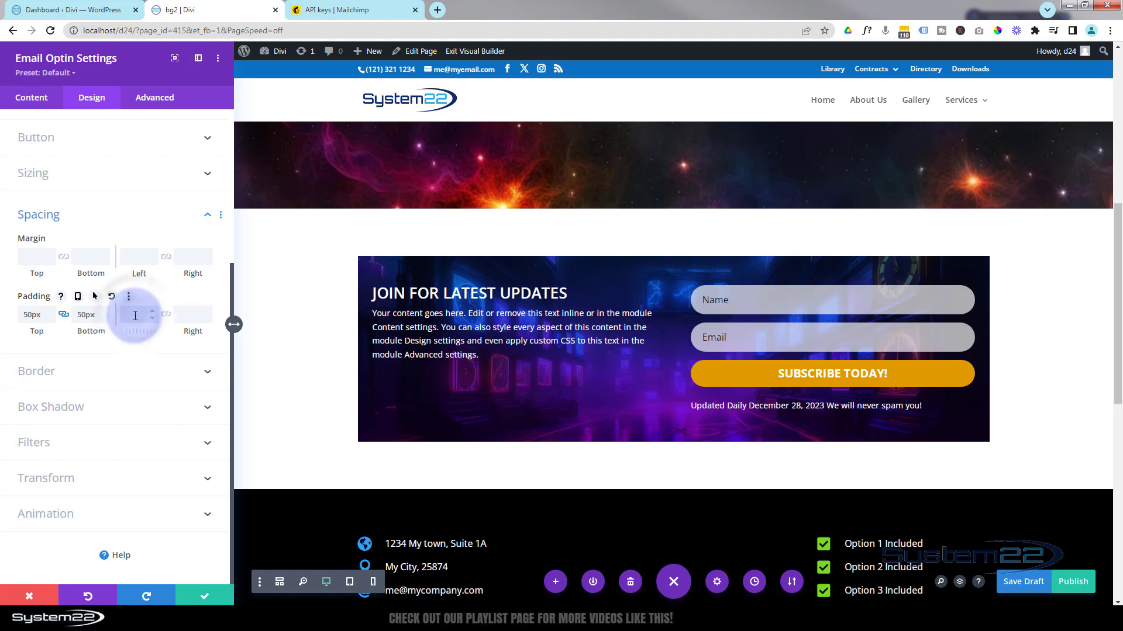
click(166, 315)
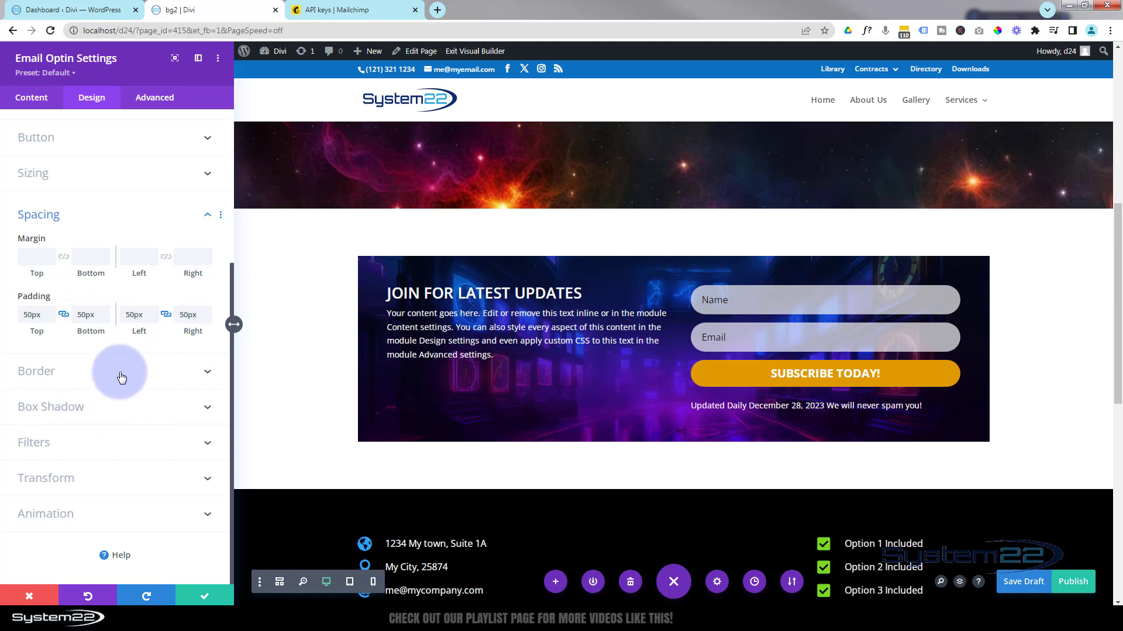
click(121, 377)
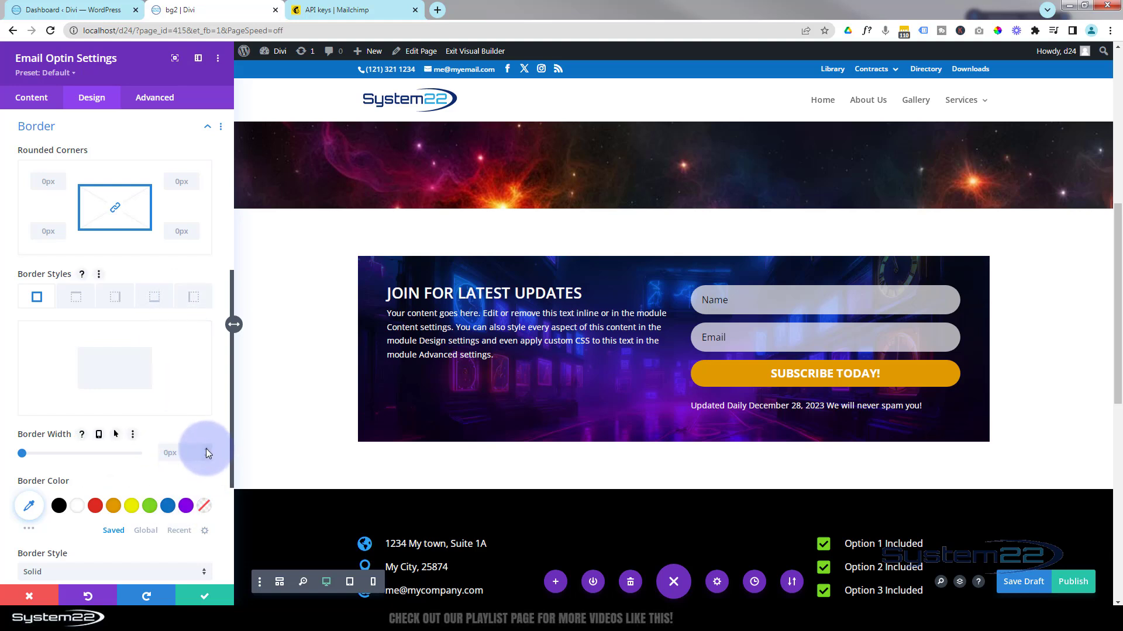
Give the optin a 4px border, trying purple and then red border colours.
key(Up)
key(Up)
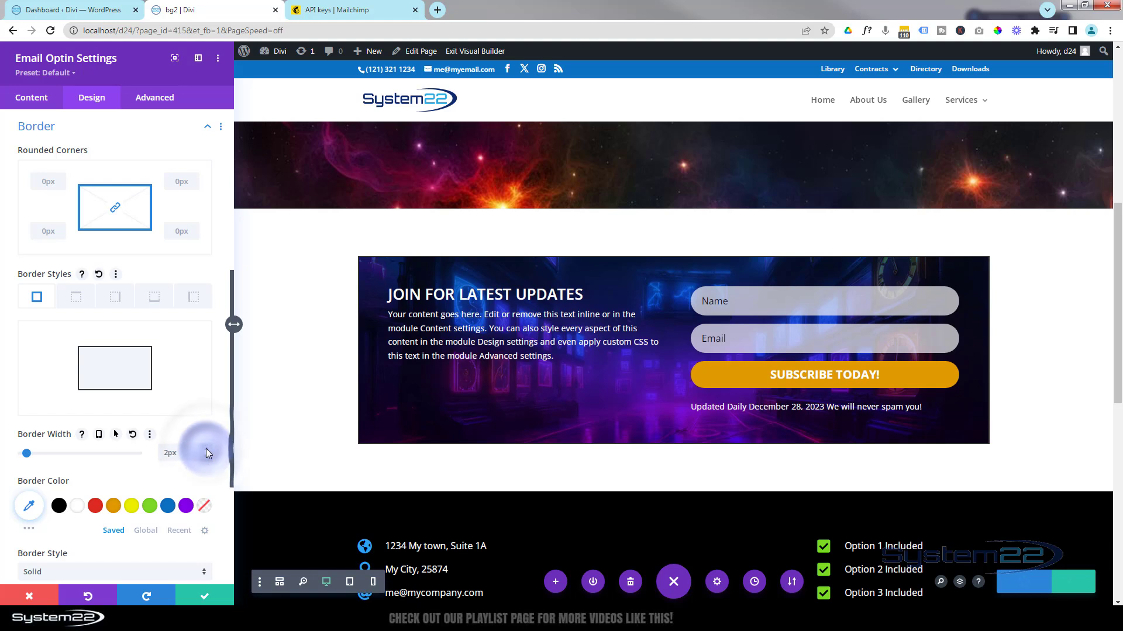
key(Up)
key(Up)
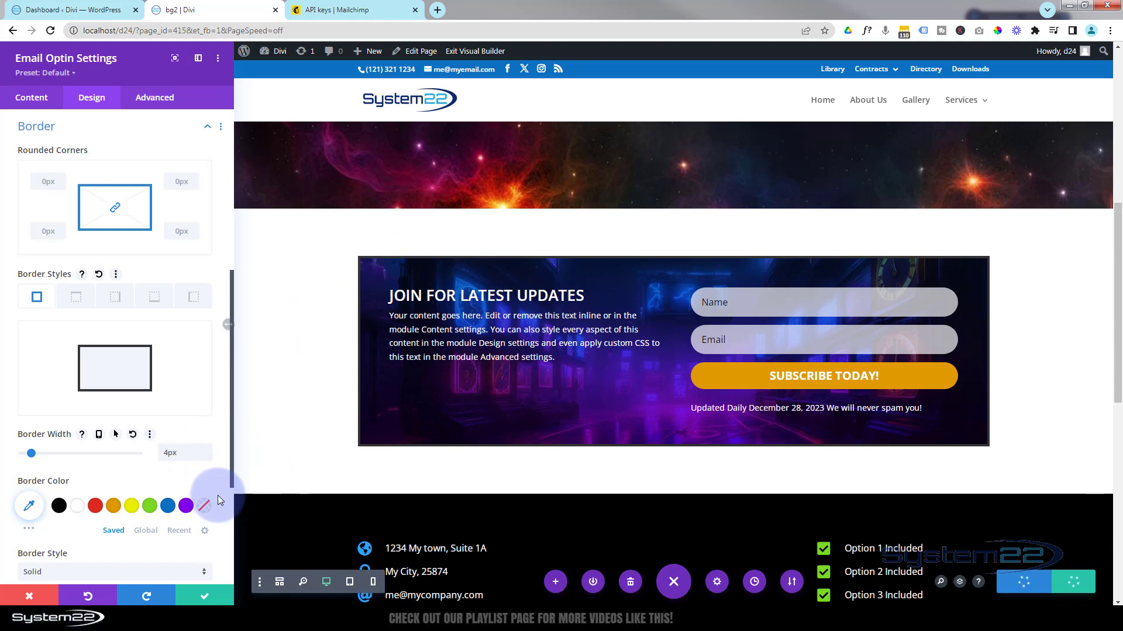
click(187, 507)
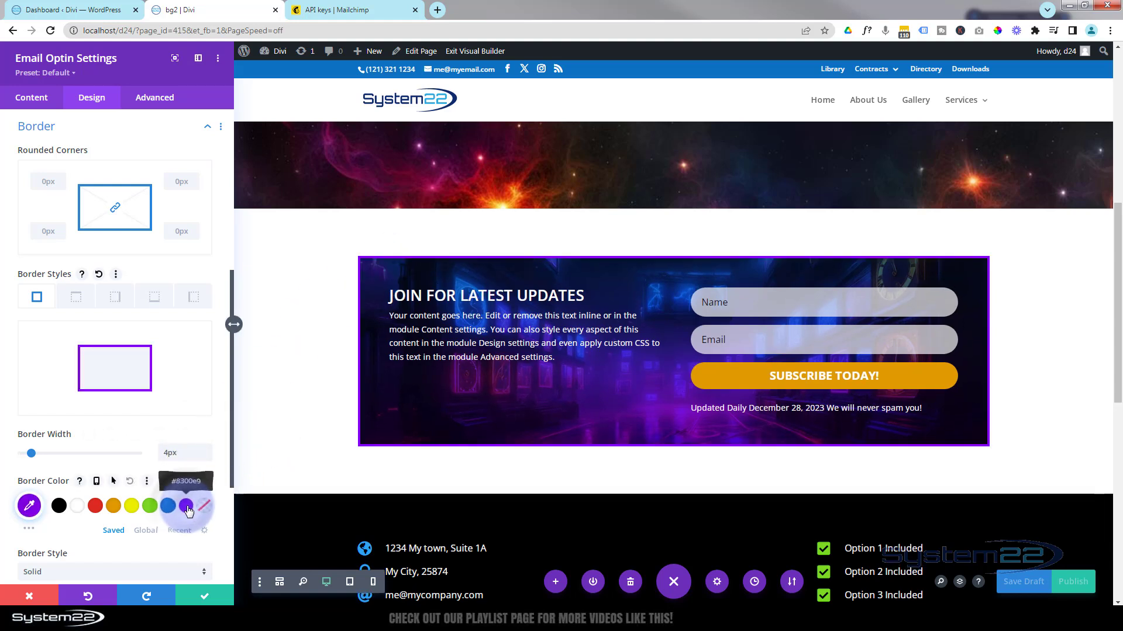
click(94, 507)
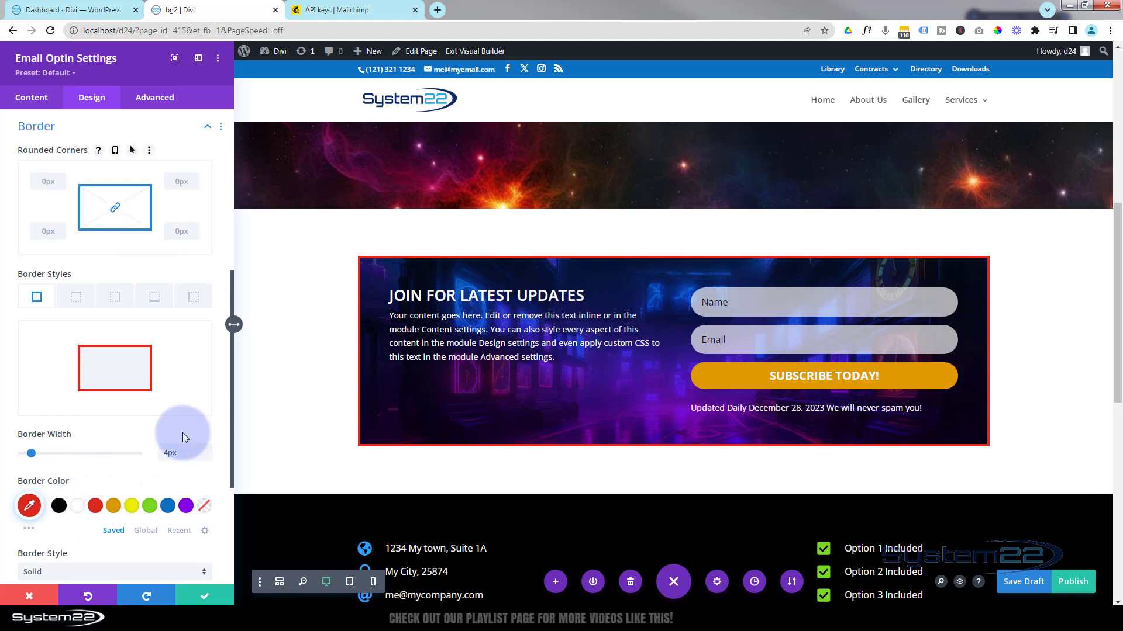
Clear the border width to 0px so the optin box has no outline.
click(184, 452)
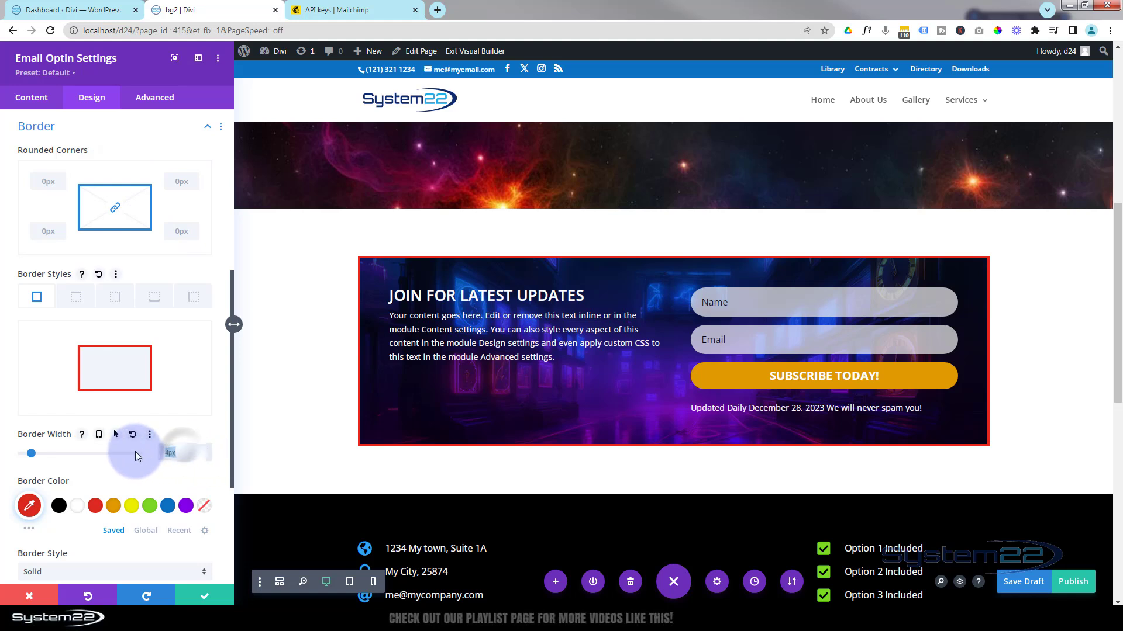
key(ctrl+a)
key(BackSpace)
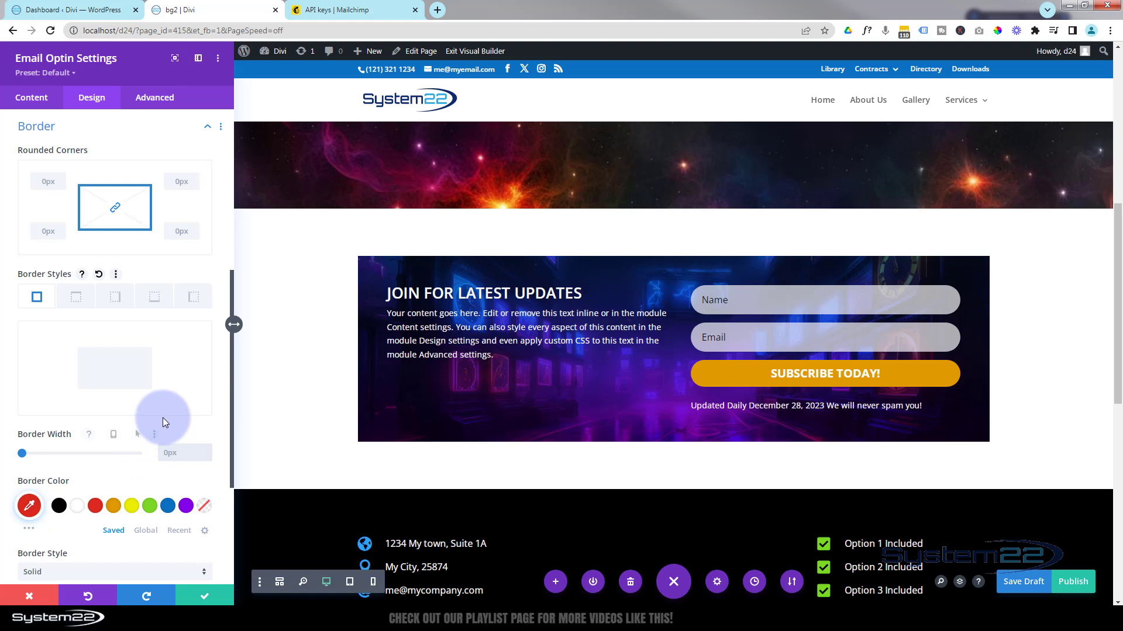
scroll(163, 417, down, 2)
scroll(162, 417, down, 2)
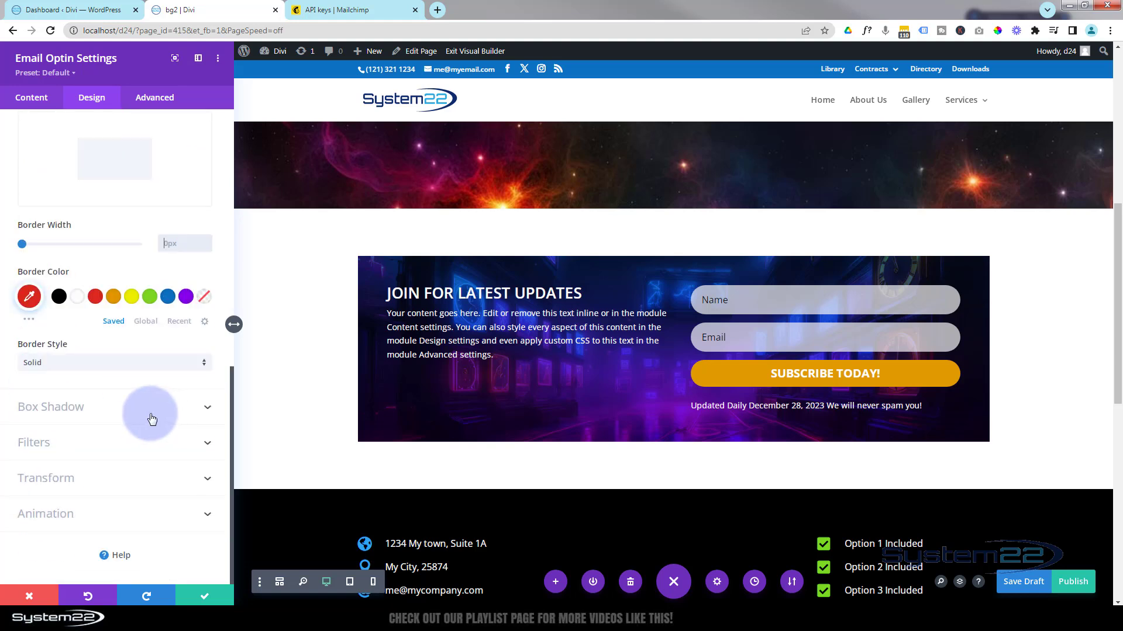
Apply the fourth Box Shadow preset: soft shadow 12px down, 18px blur, -6px spread.
click(147, 414)
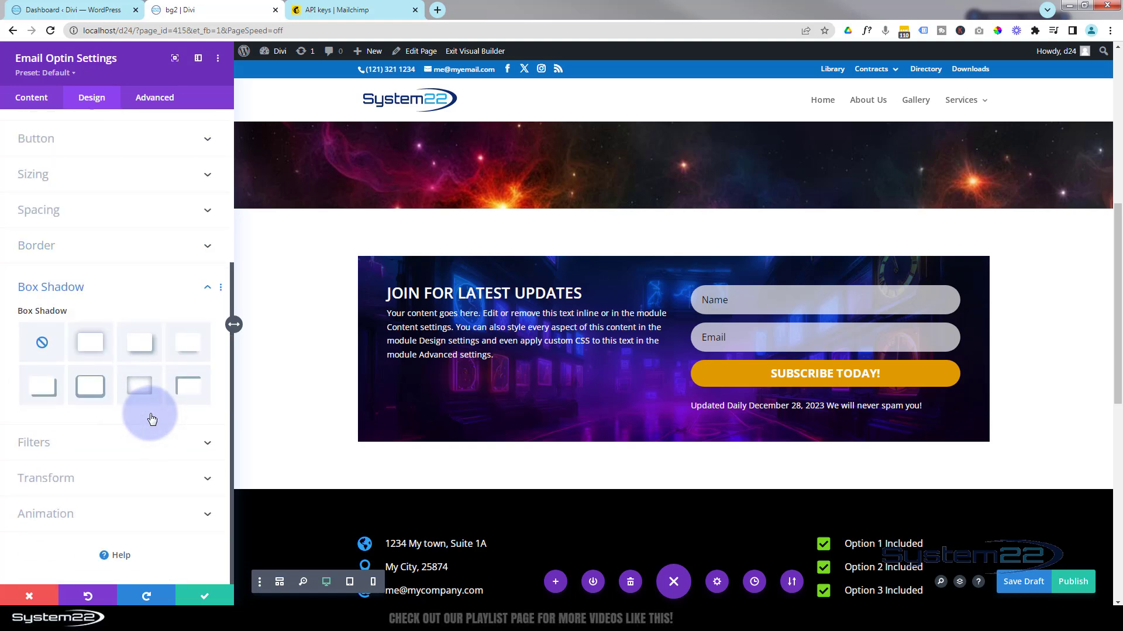
click(188, 345)
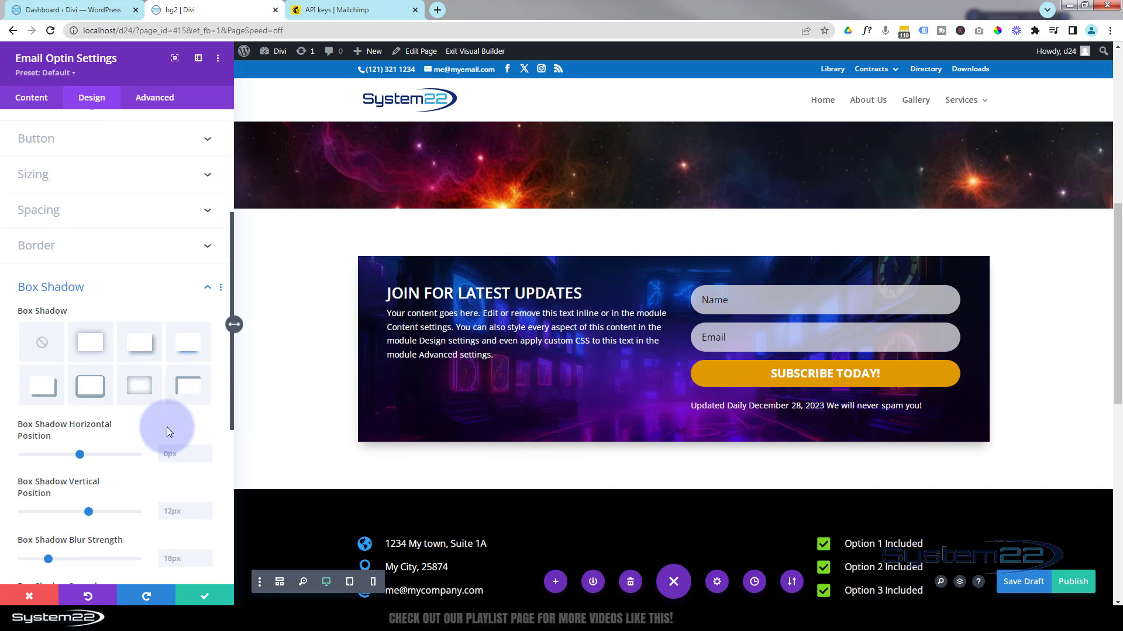
scroll(131, 422, down, 6)
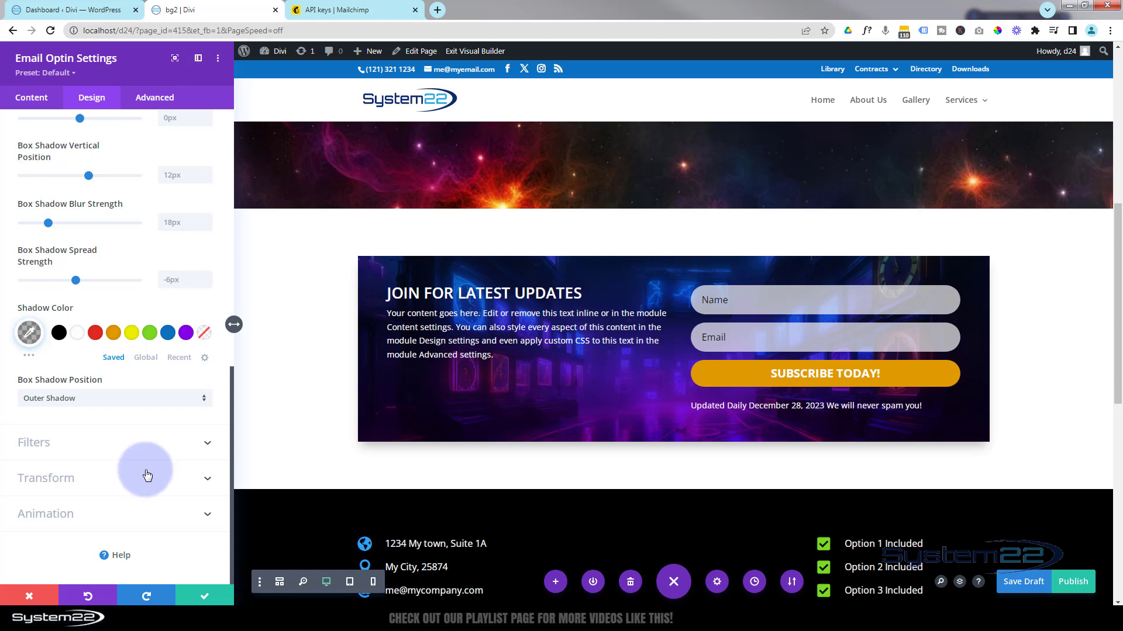
scroll(151, 470, up, 6)
click(93, 301)
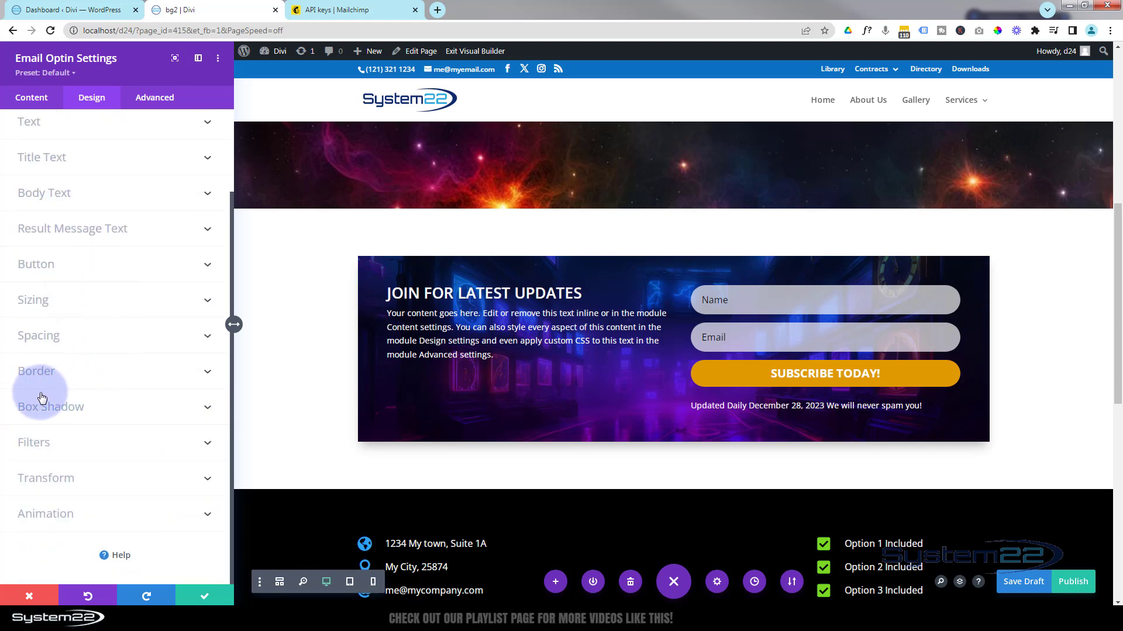
Set the Border's linked Rounded Corners to 50px on all four corners.
click(80, 376)
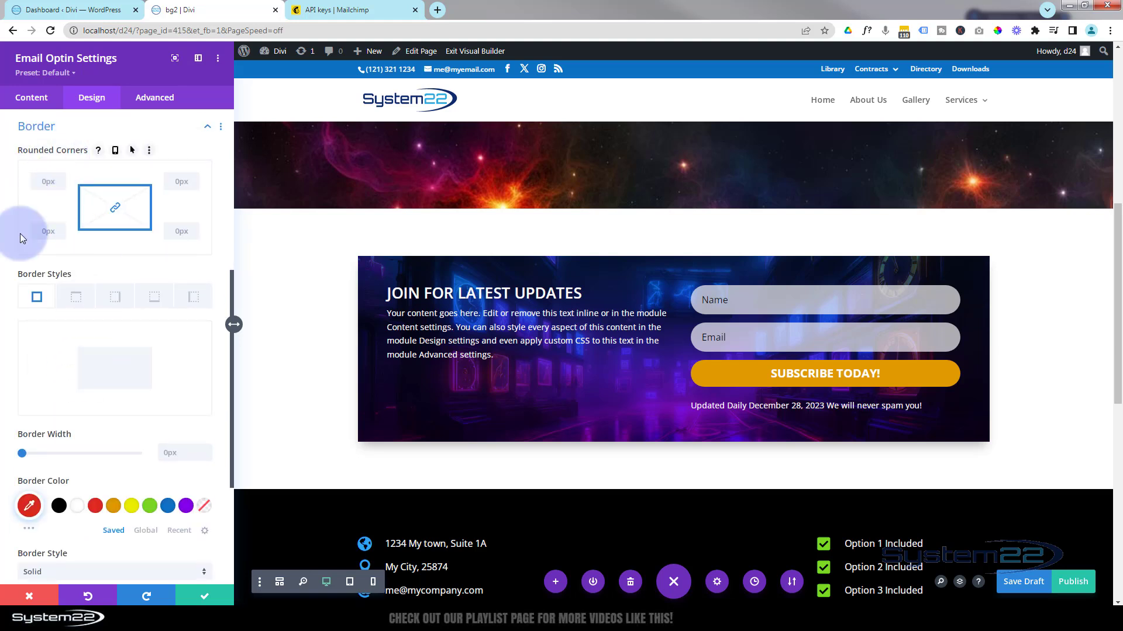
click(48, 181)
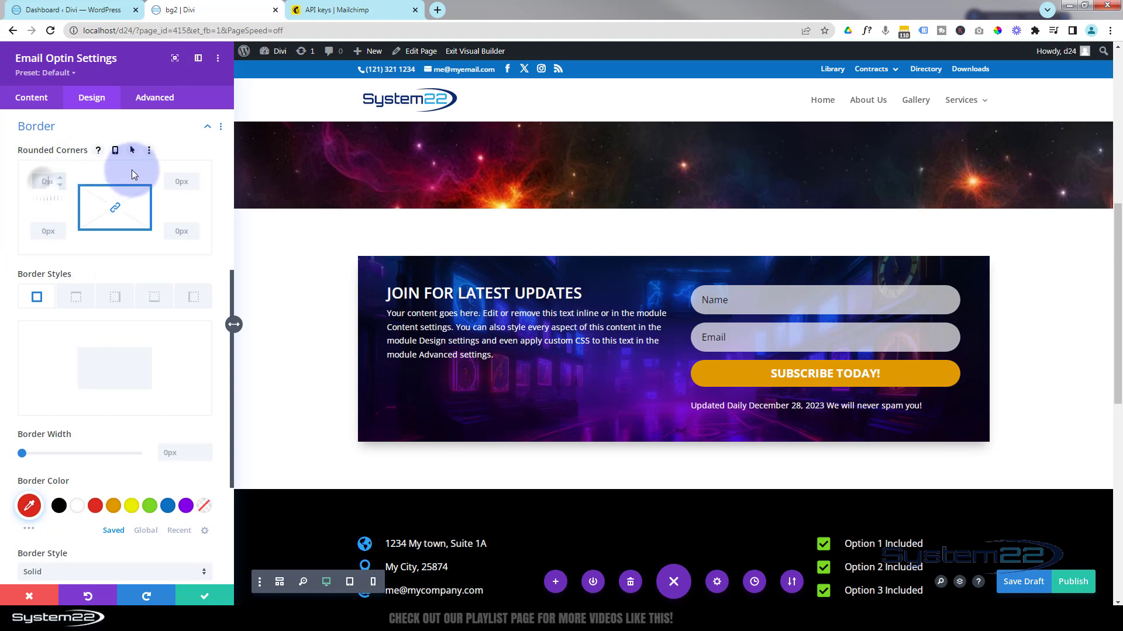
text(50)
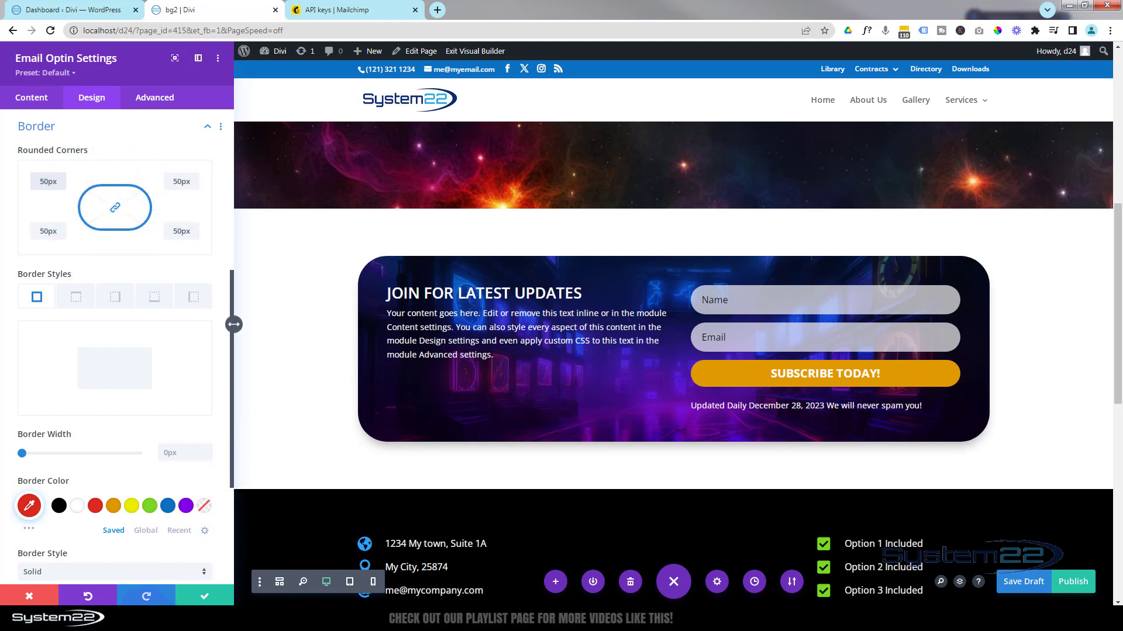
Confirm MailChimp as Service Provider, find the MailChimp List dropdown empty, and close the settings.
click(41, 103)
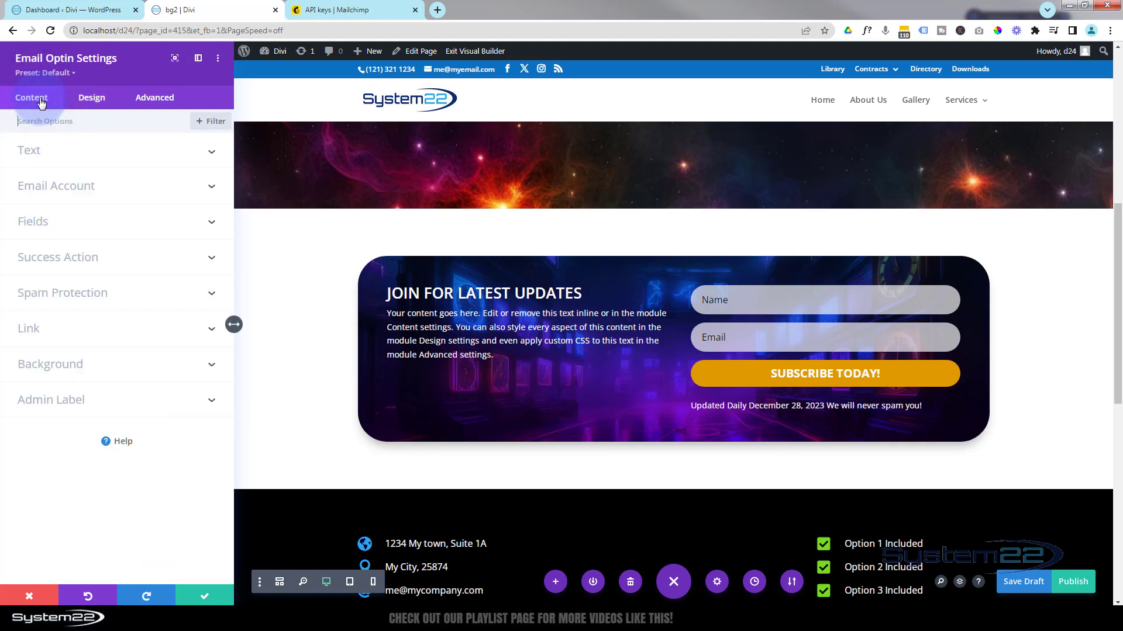
click(133, 192)
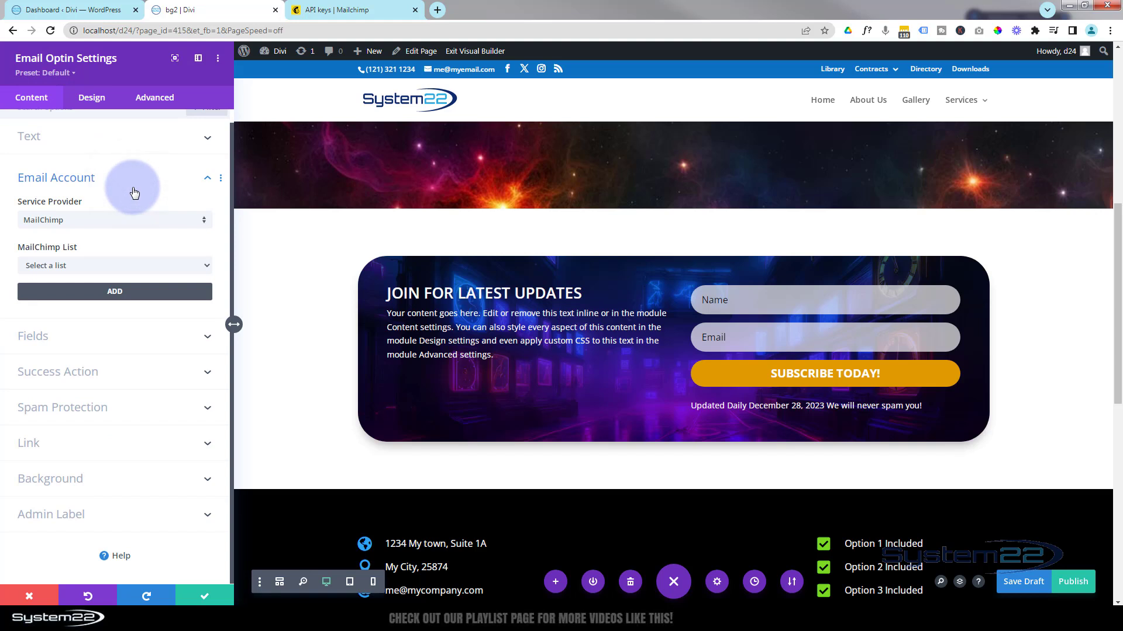
click(135, 221)
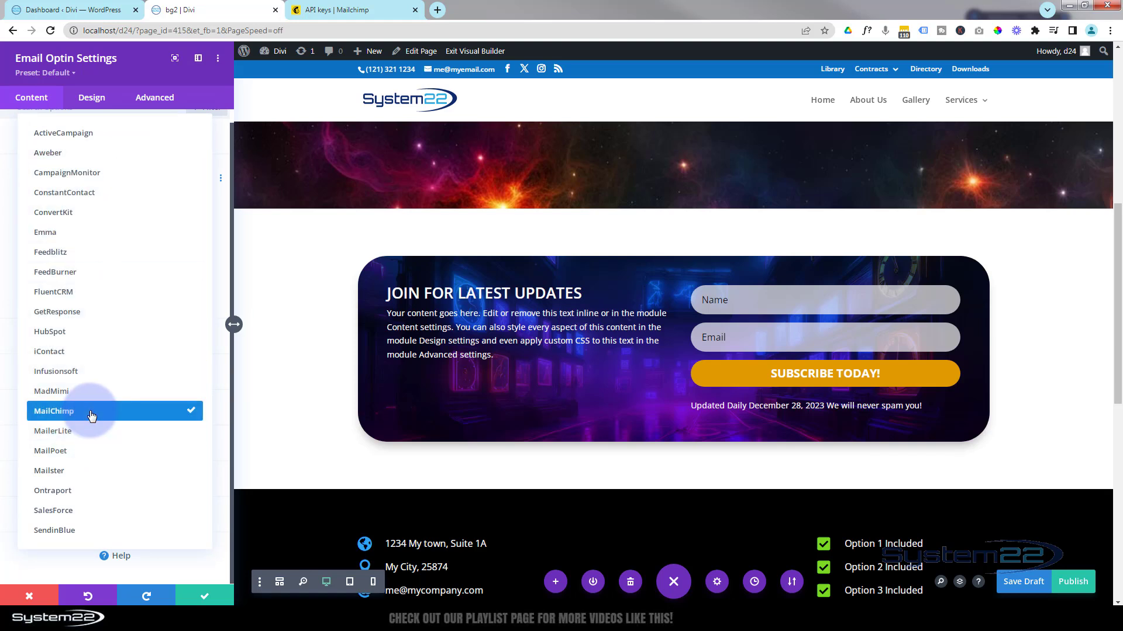
click(8, 133)
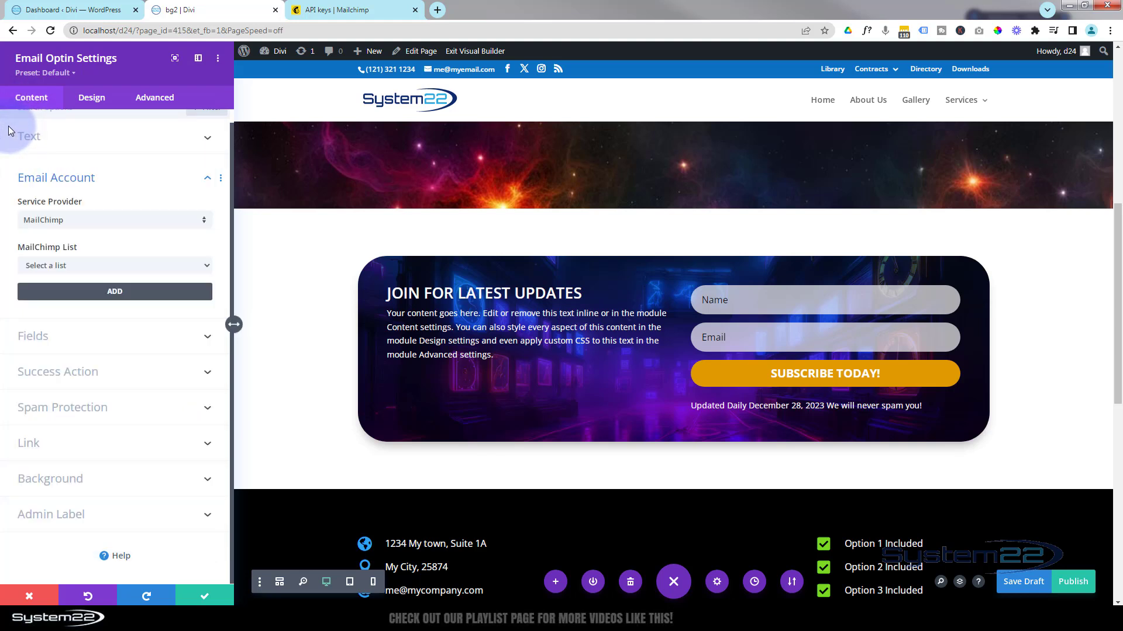
click(104, 265)
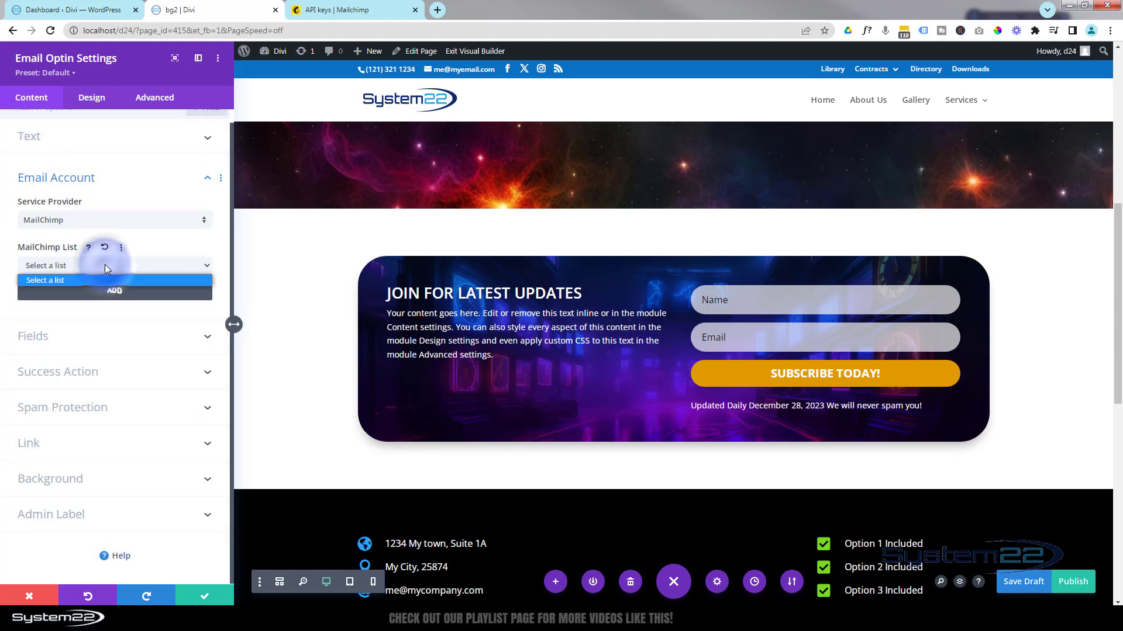
click(156, 248)
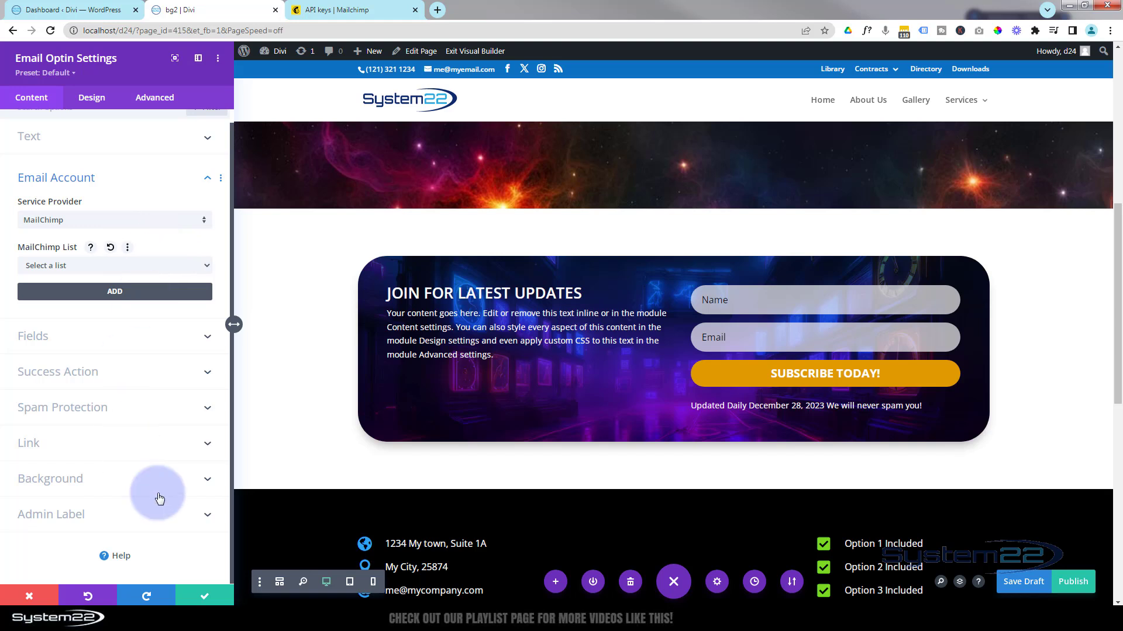
click(203, 597)
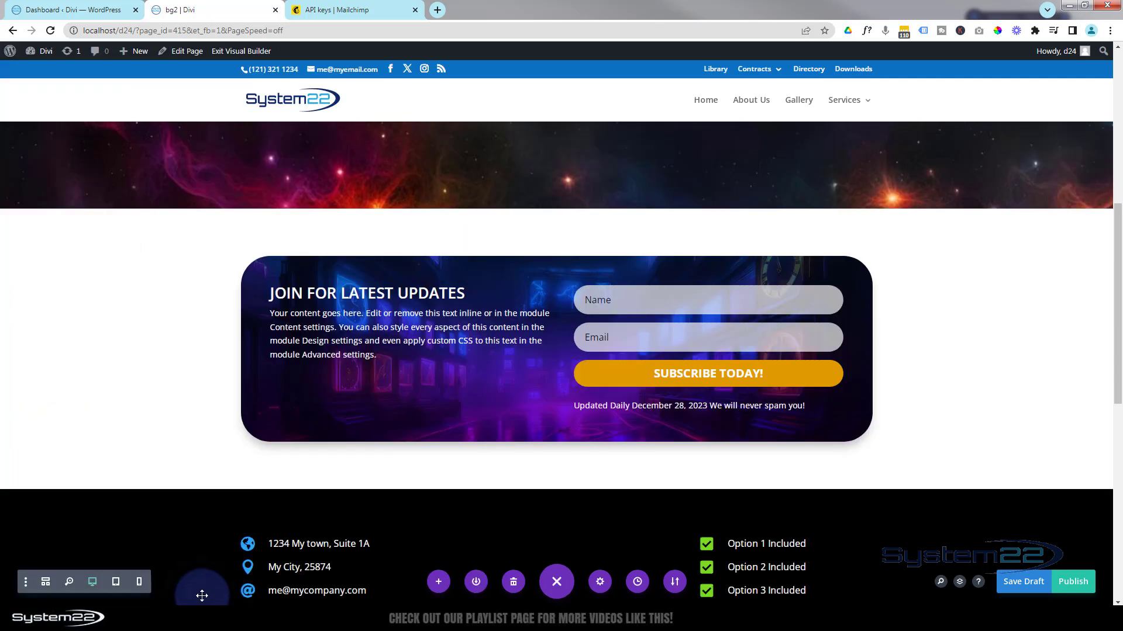
Save the draft, preview the live rounded optin, re-enable the builder, and view Mailchimp's API keys.
click(1024, 582)
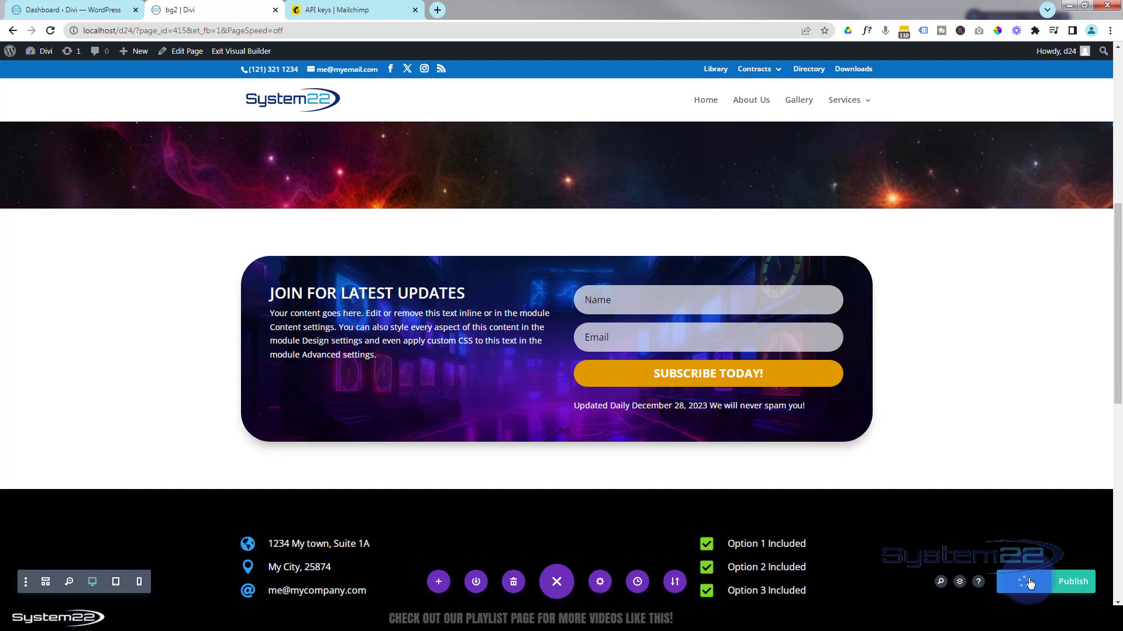
click(239, 53)
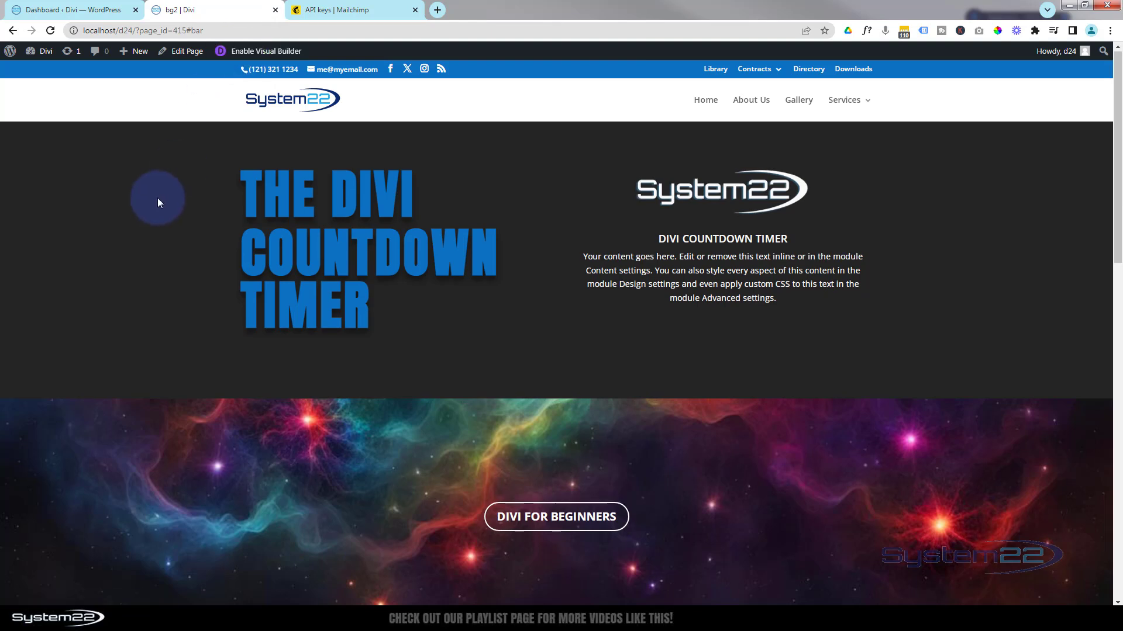
click(157, 198)
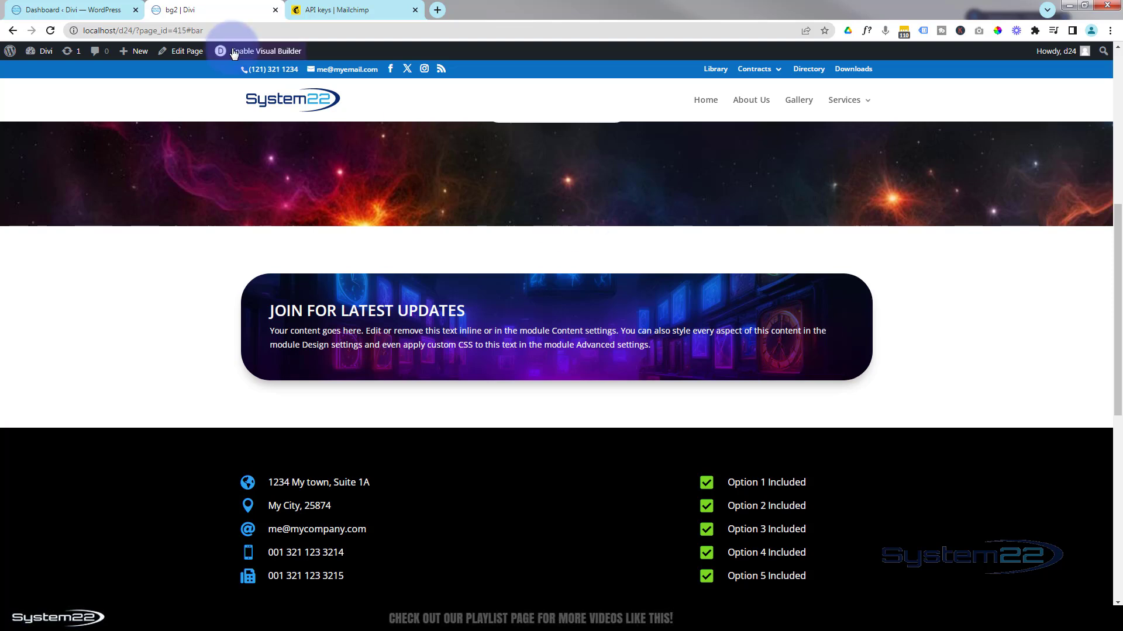
click(262, 53)
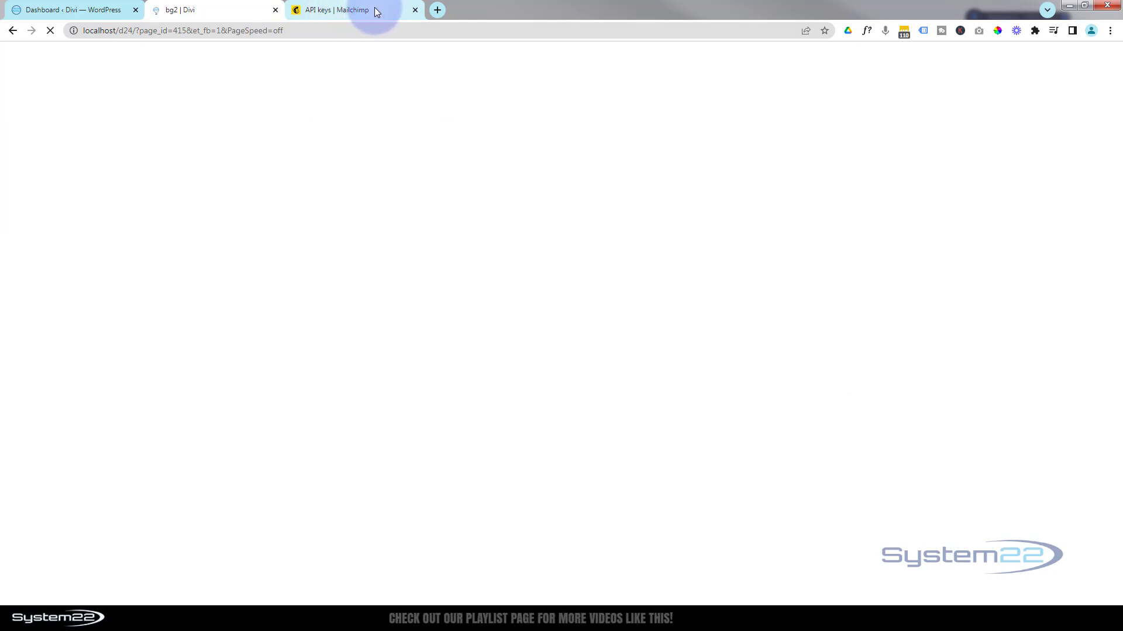
click(376, 12)
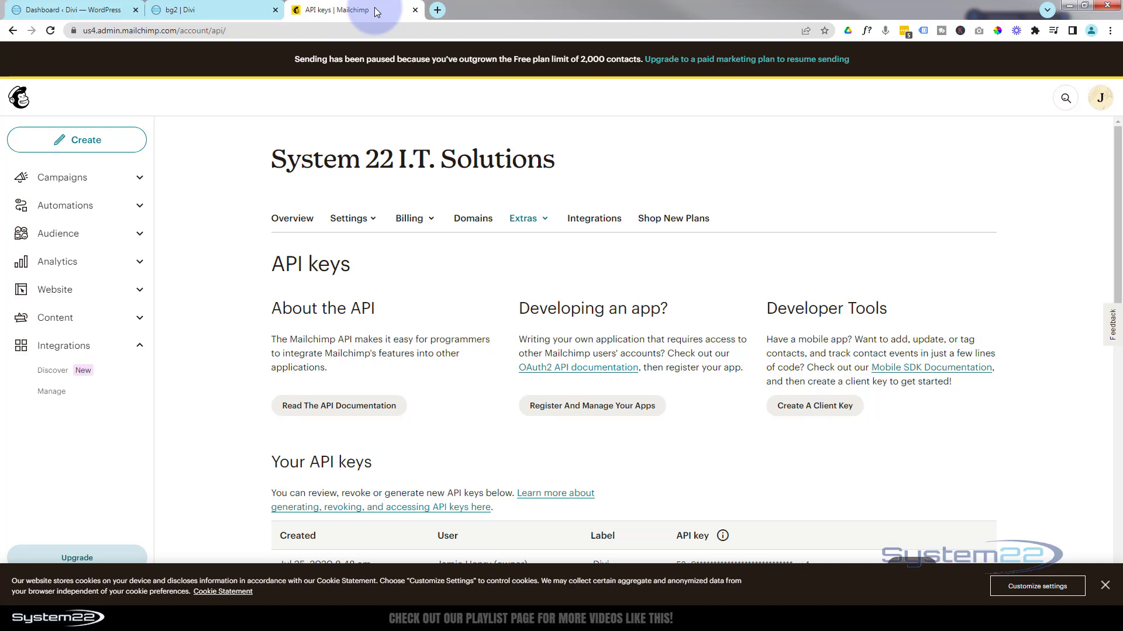
Navigate from the Mailchimp account profile's Extras menu to the API keys page.
click(1100, 98)
click(951, 186)
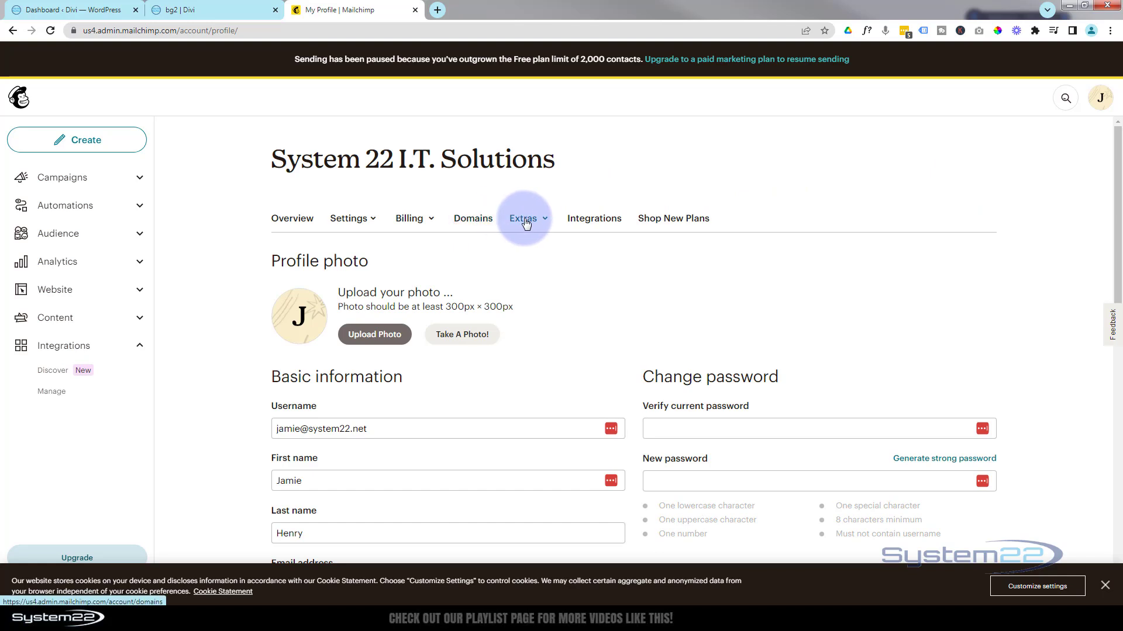
click(546, 222)
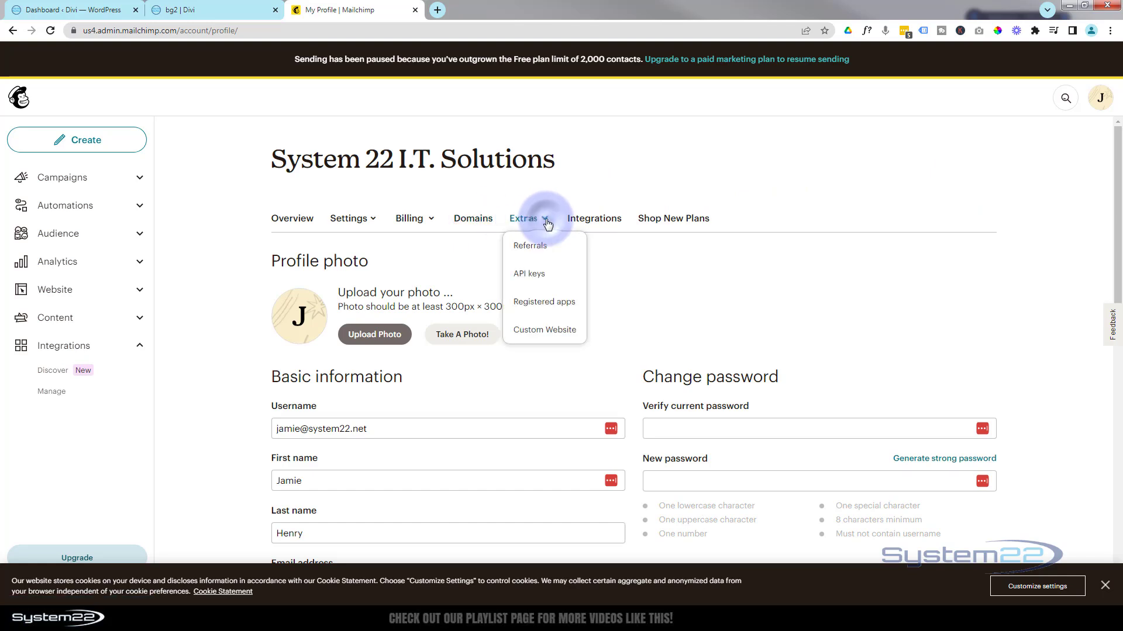
click(528, 274)
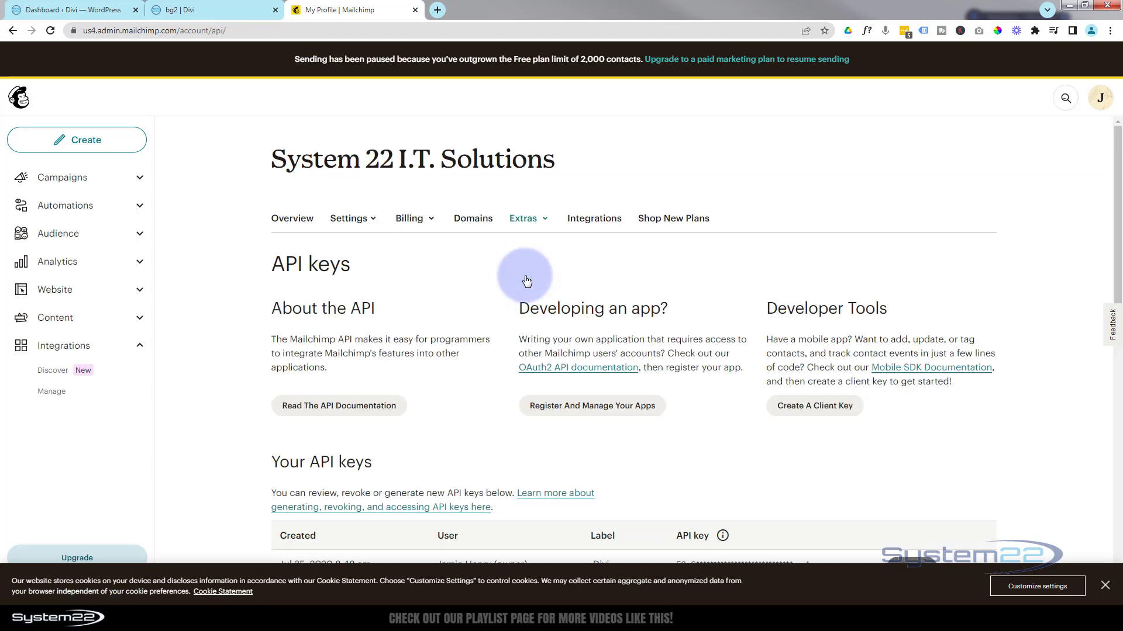
scroll(525, 278, down, 7)
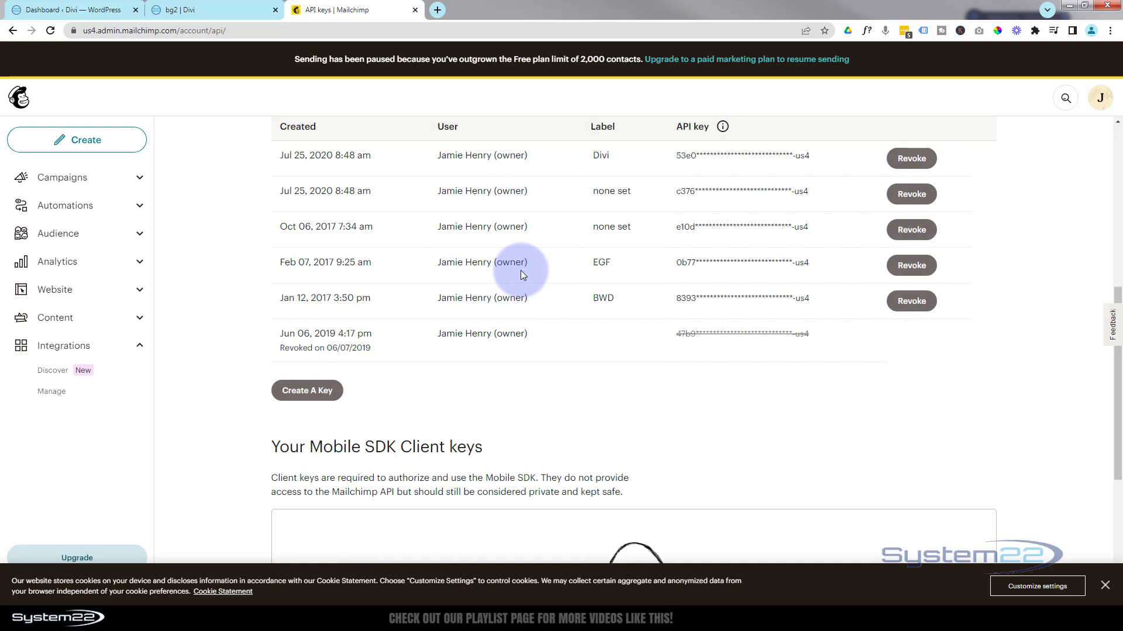
Generate a new API key named 'Divi New', copy it, and return to the Divi tab.
click(302, 391)
click(242, 374)
text(Divi New)
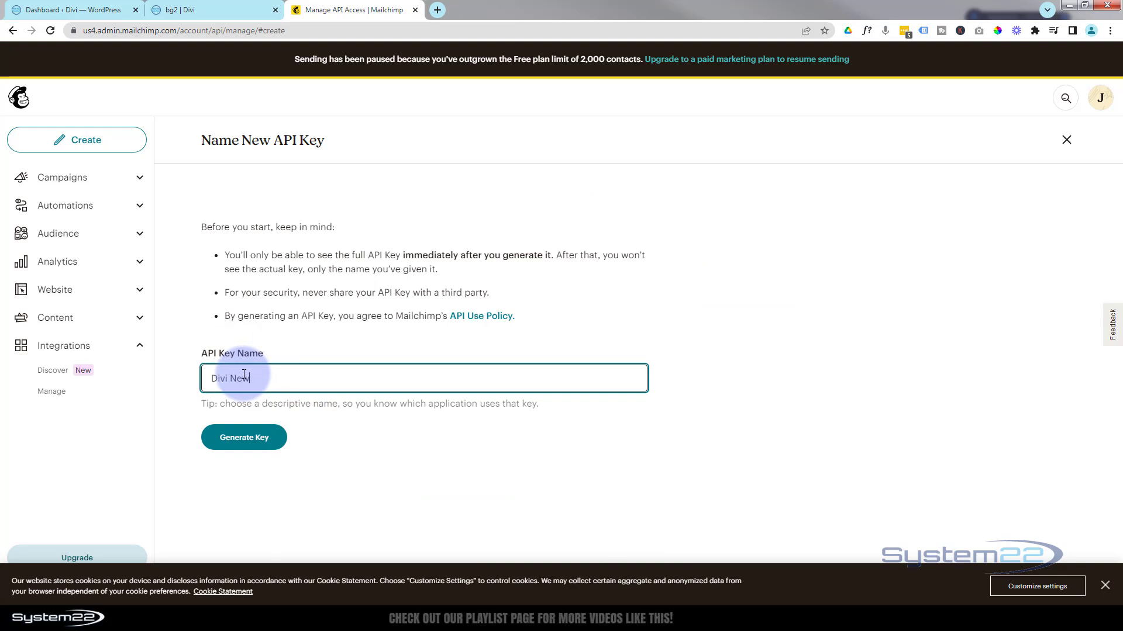
click(259, 442)
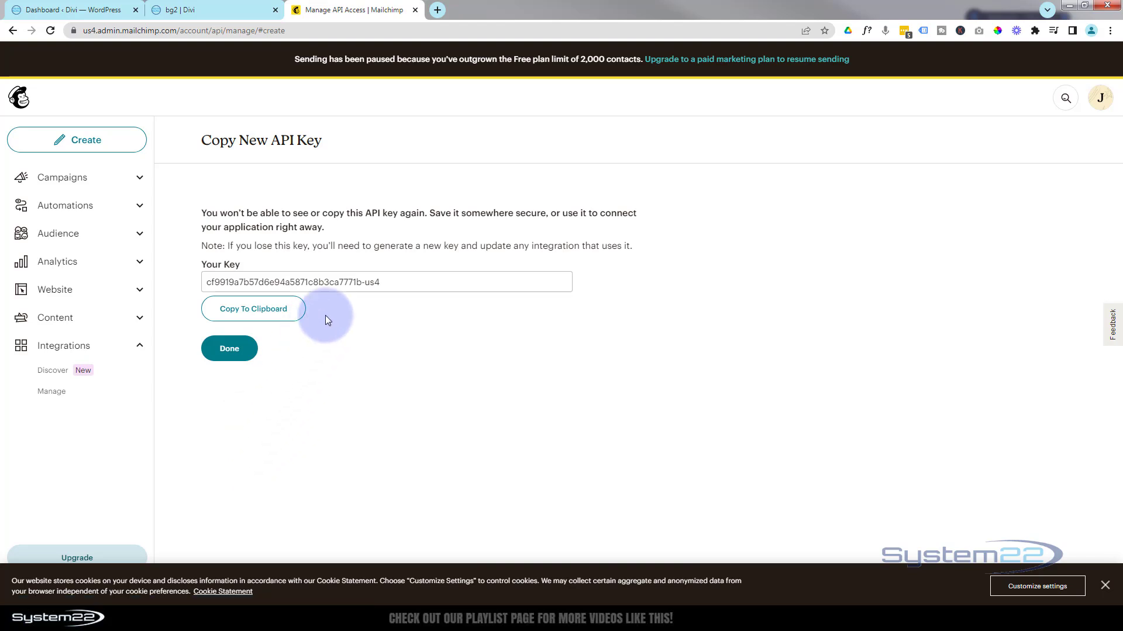
click(258, 308)
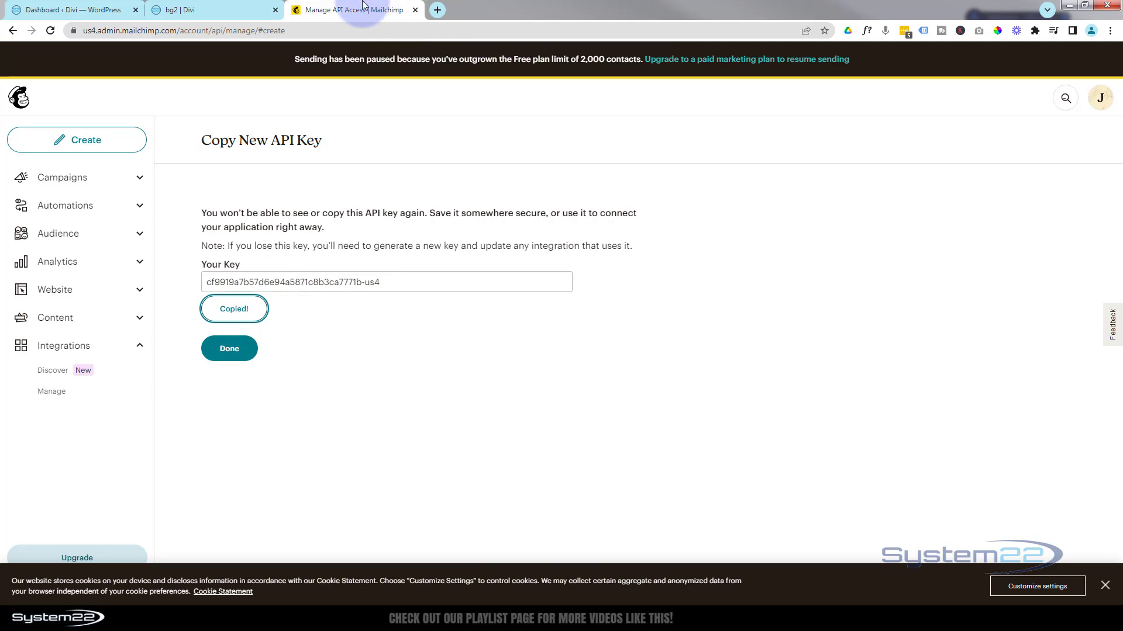
click(229, 9)
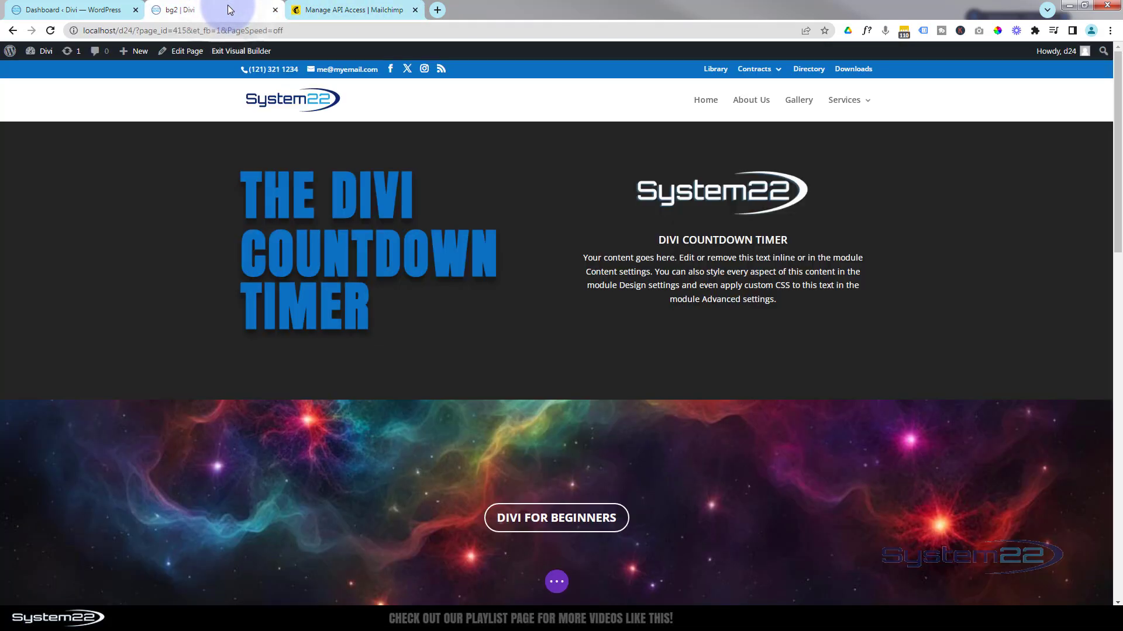
Reopen the Email Optin settings, collapse Text, and start adding a MailChimp account under Email Account.
scroll(487, 304, down, 3)
scroll(488, 305, down, 2)
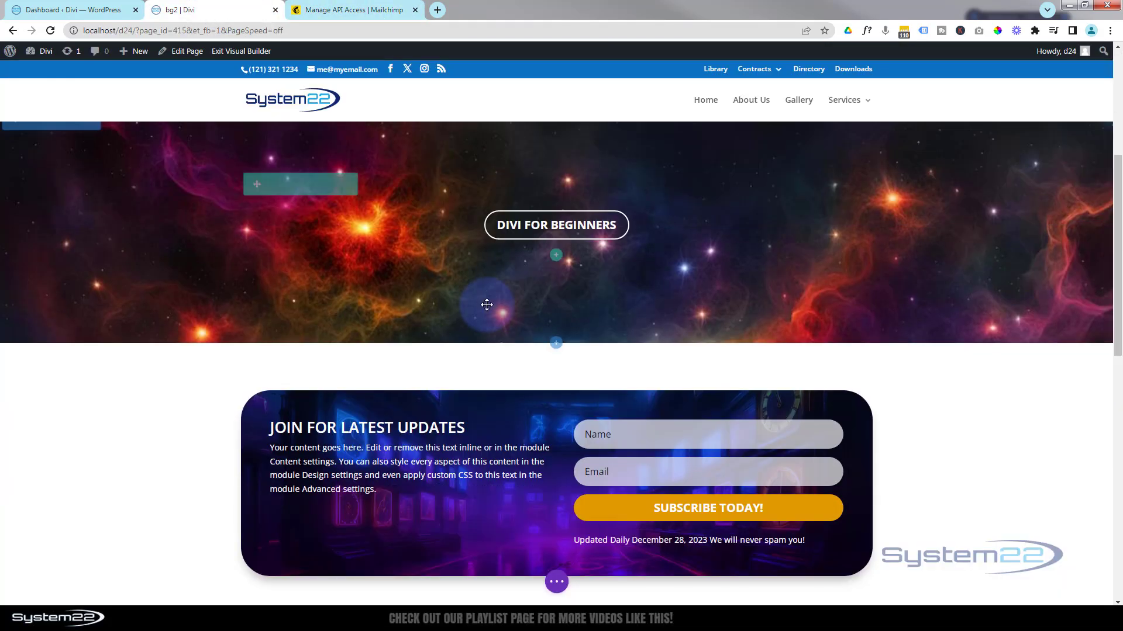
scroll(487, 305, down, 2)
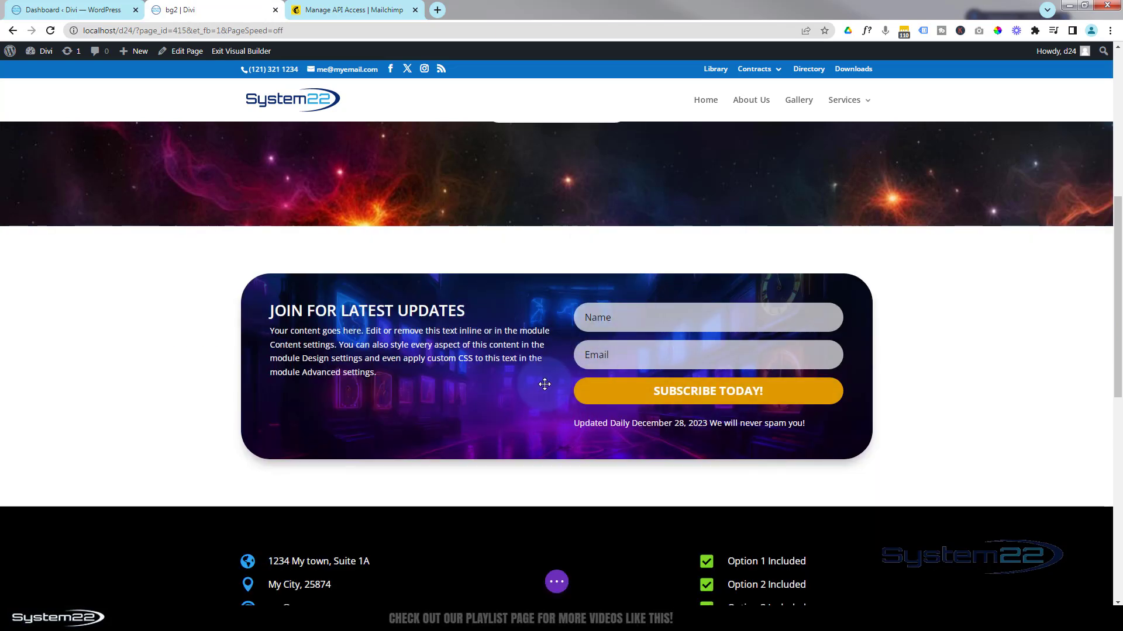
mouse_move(527, 402)
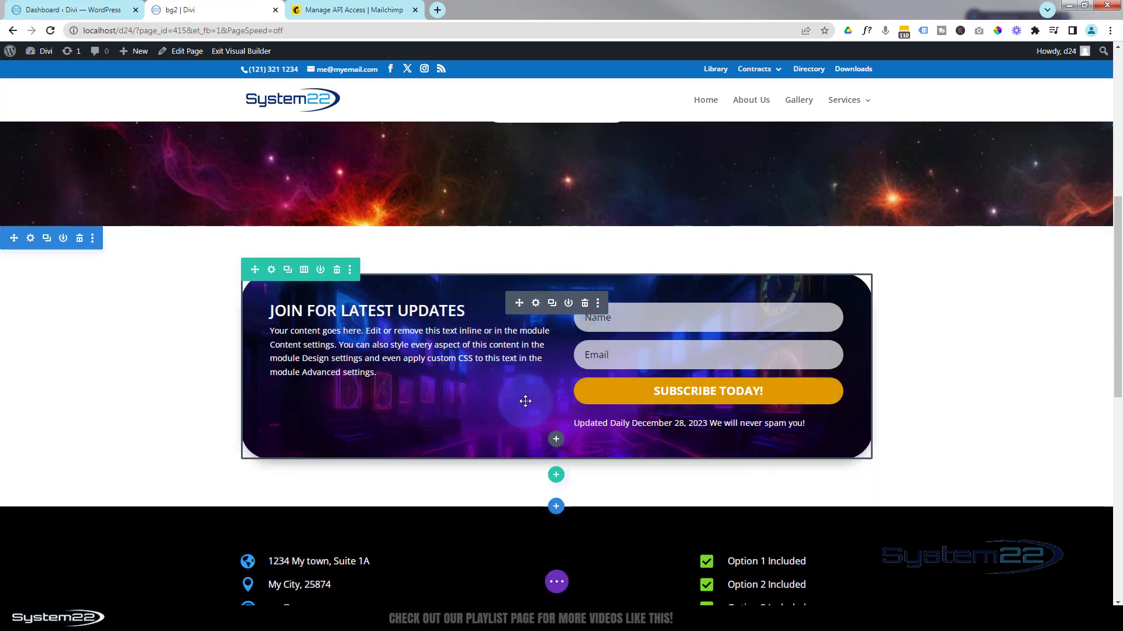
click(535, 303)
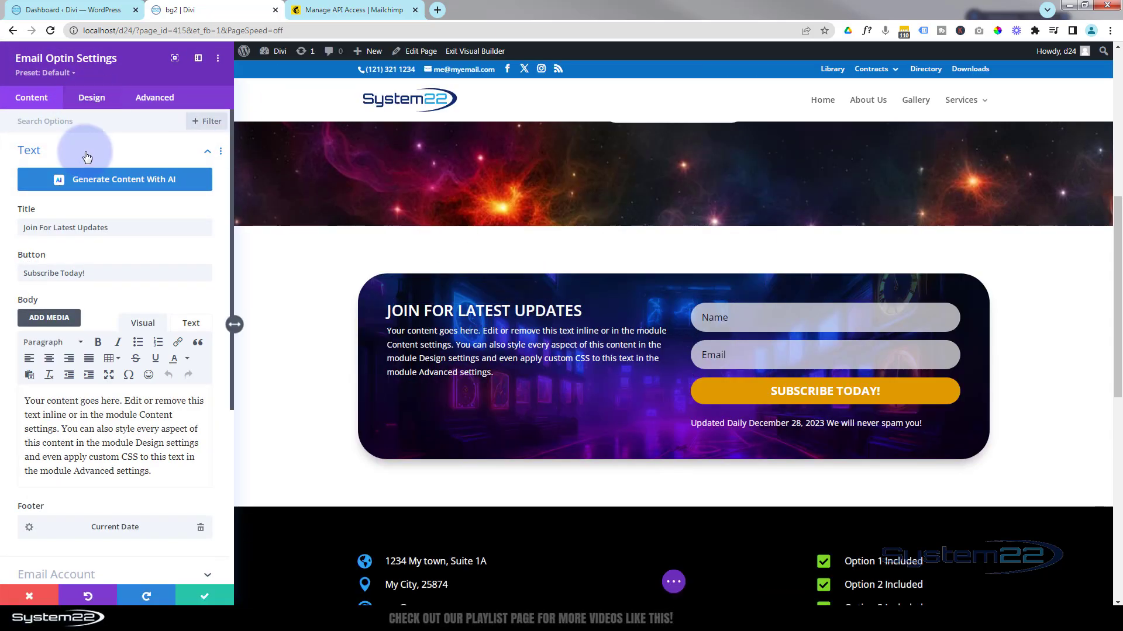
click(84, 151)
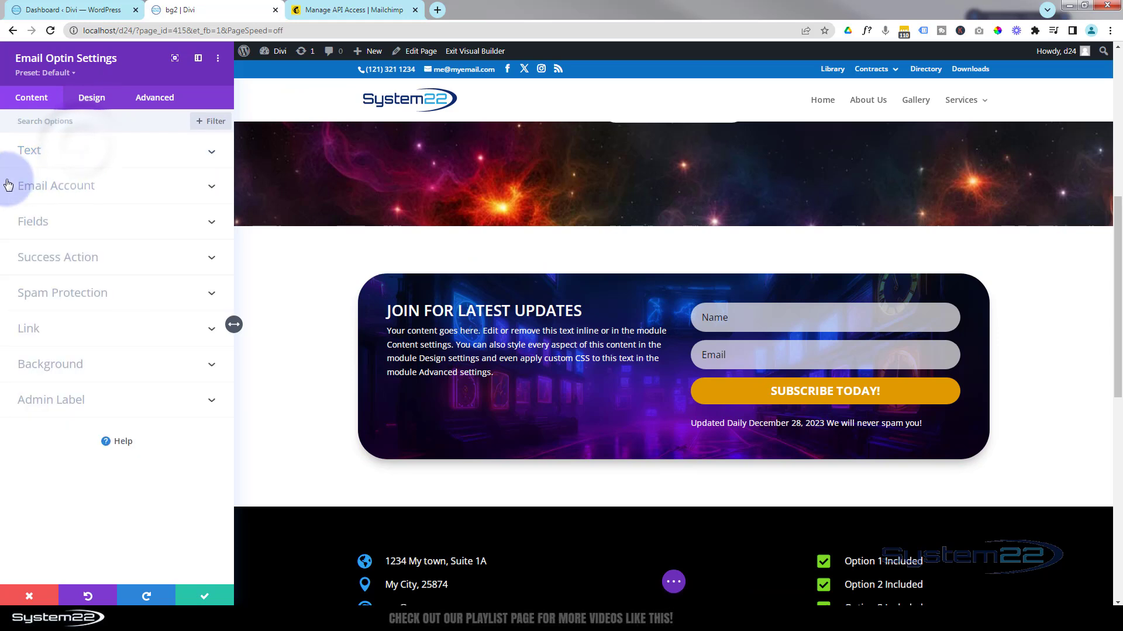
click(110, 186)
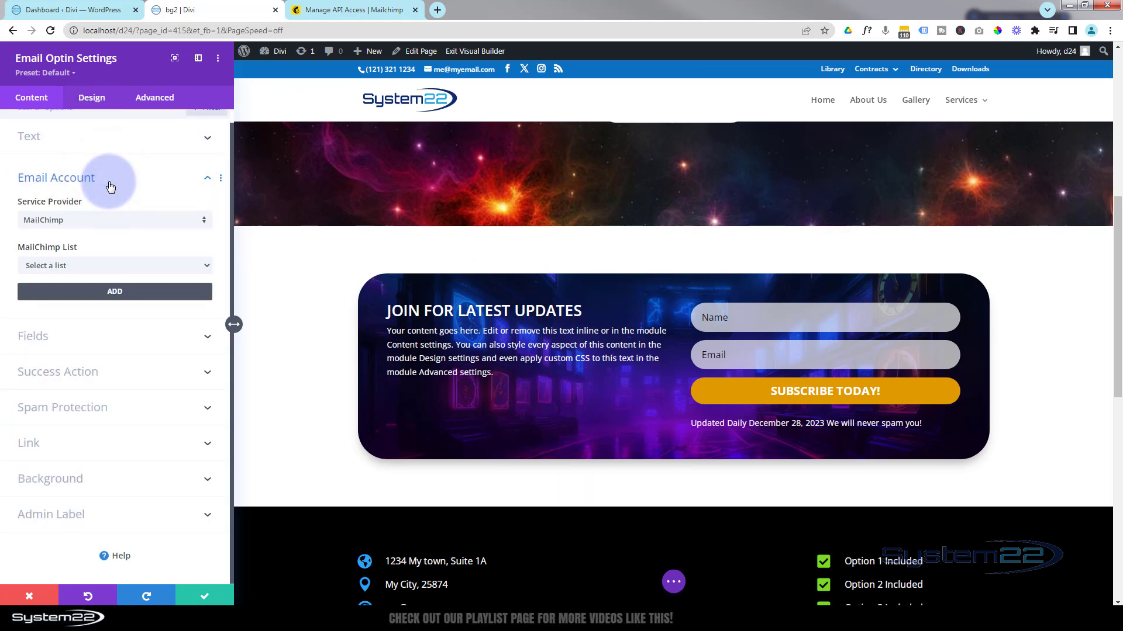
click(113, 293)
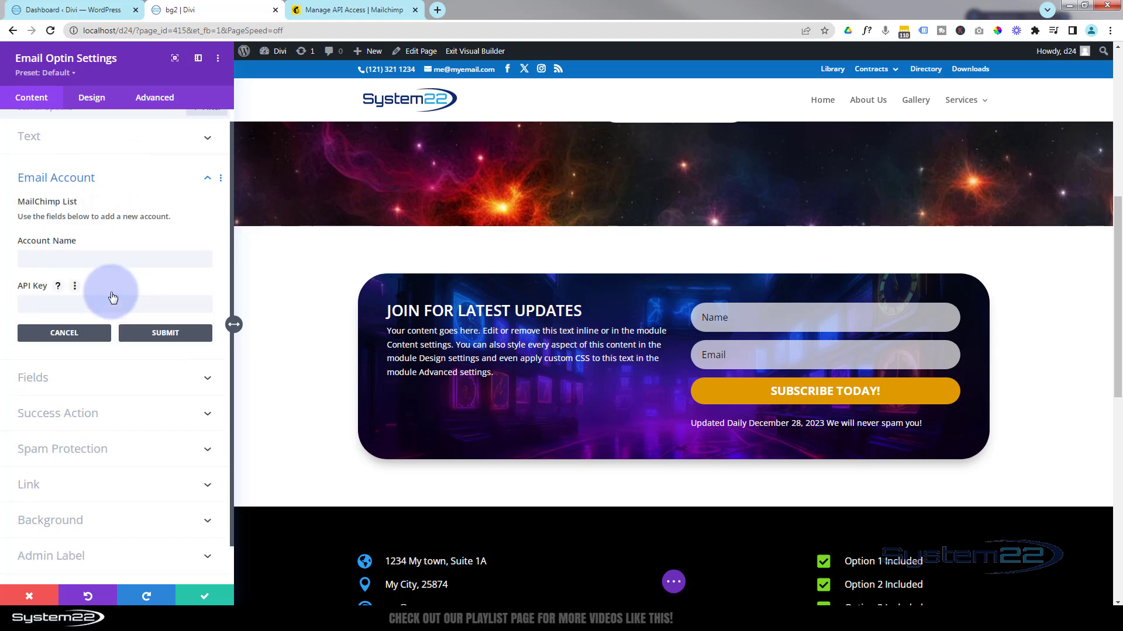
Add a MailChimp account named 'Divi New' using the pasted API key.
click(80, 259)
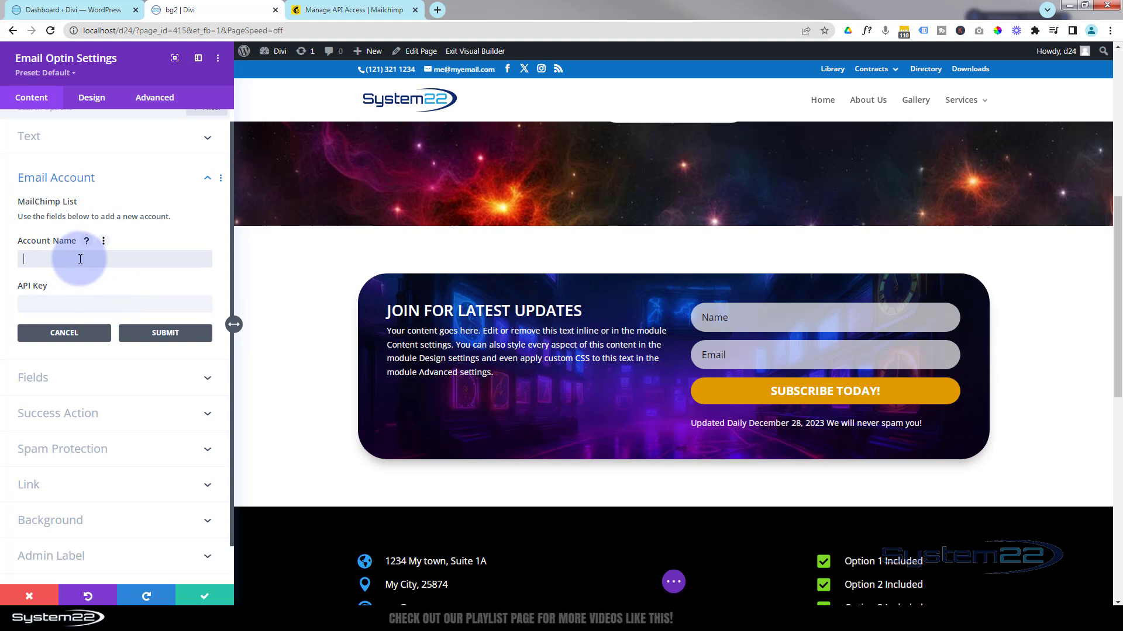
text(Divi New)
click(40, 308)
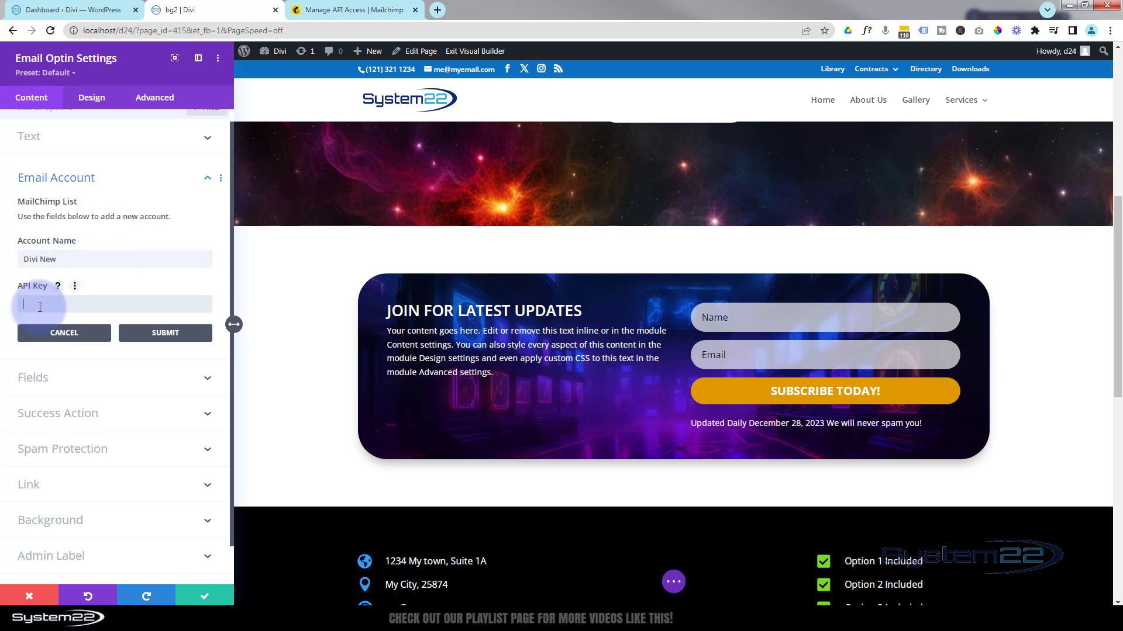
key(ctrl+v)
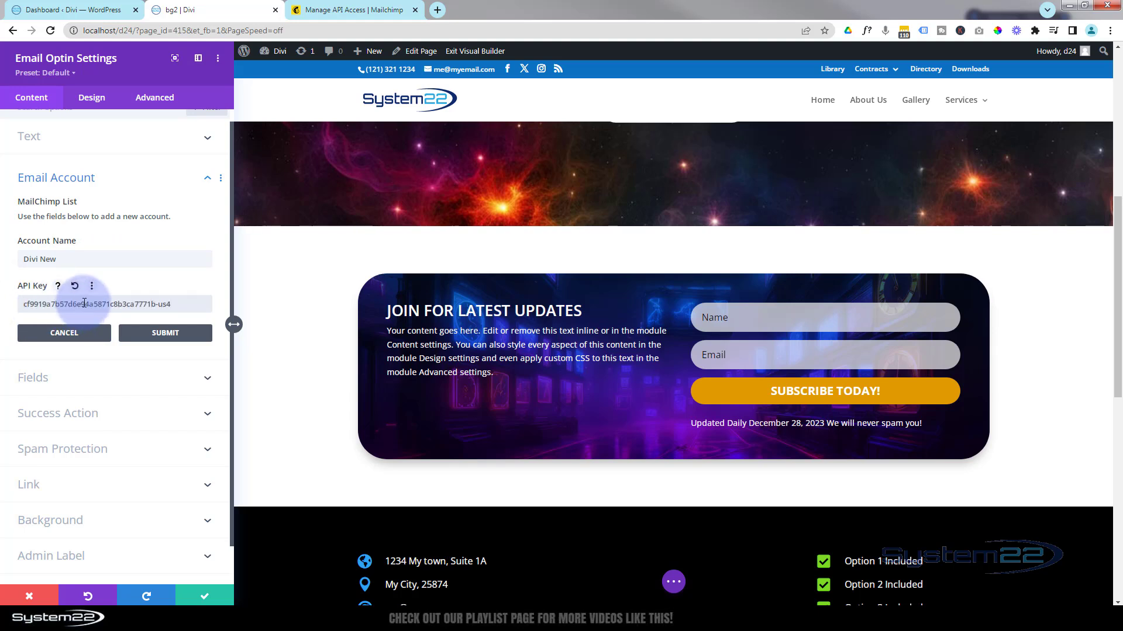
click(174, 337)
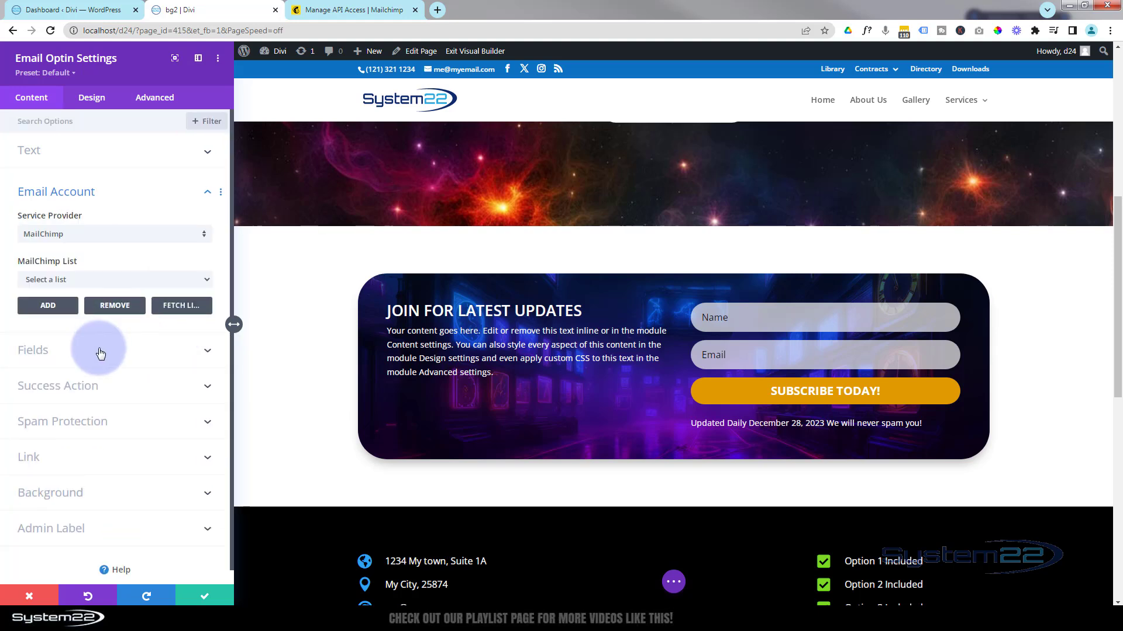
Select the System 22 News MailChimp list and close the module settings.
click(177, 279)
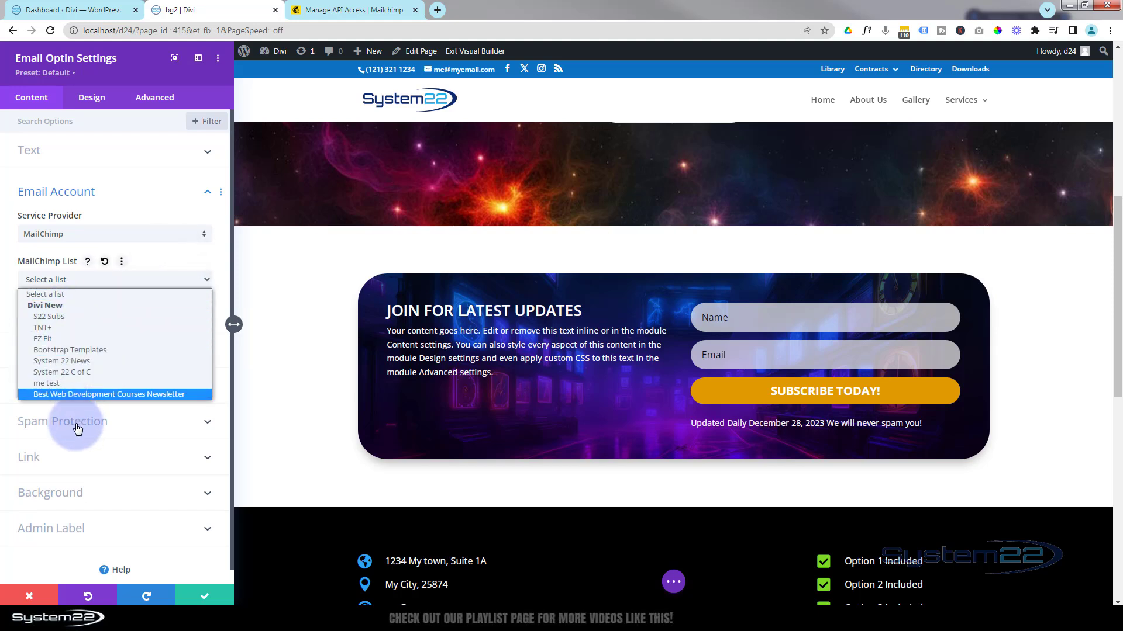
click(75, 367)
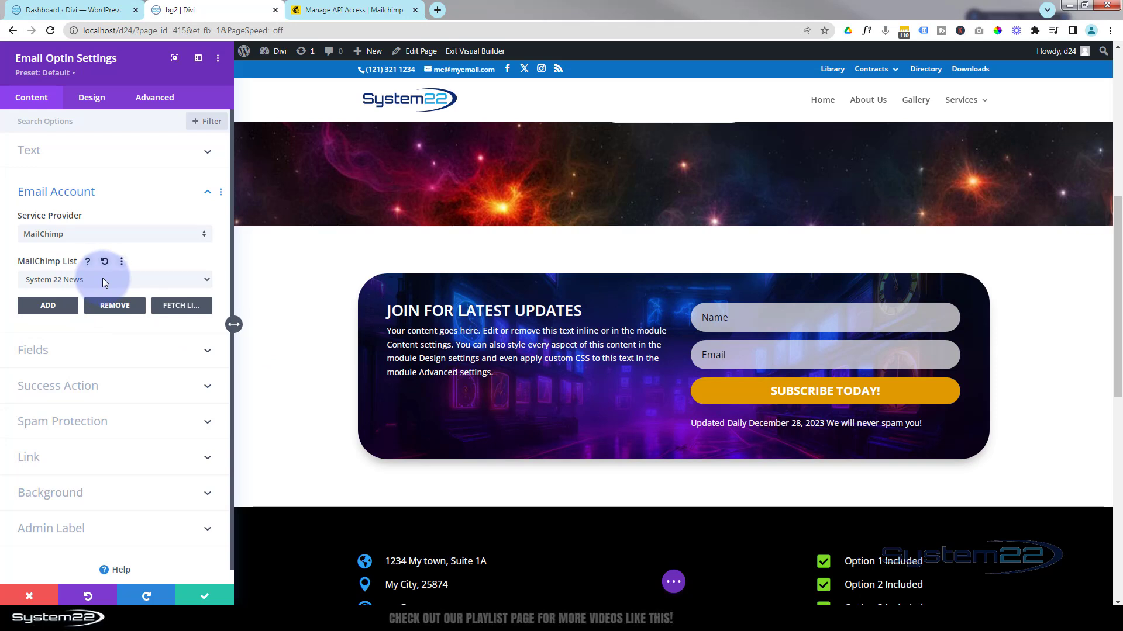
click(213, 600)
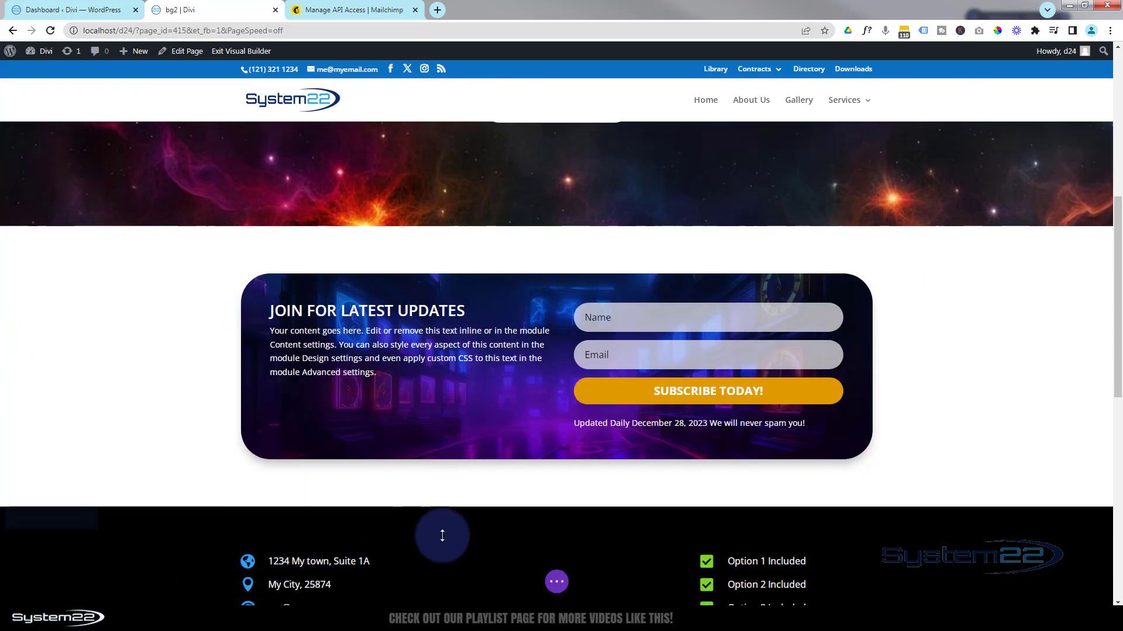
Save the page as a draft and exit the Visual Builder.
click(558, 583)
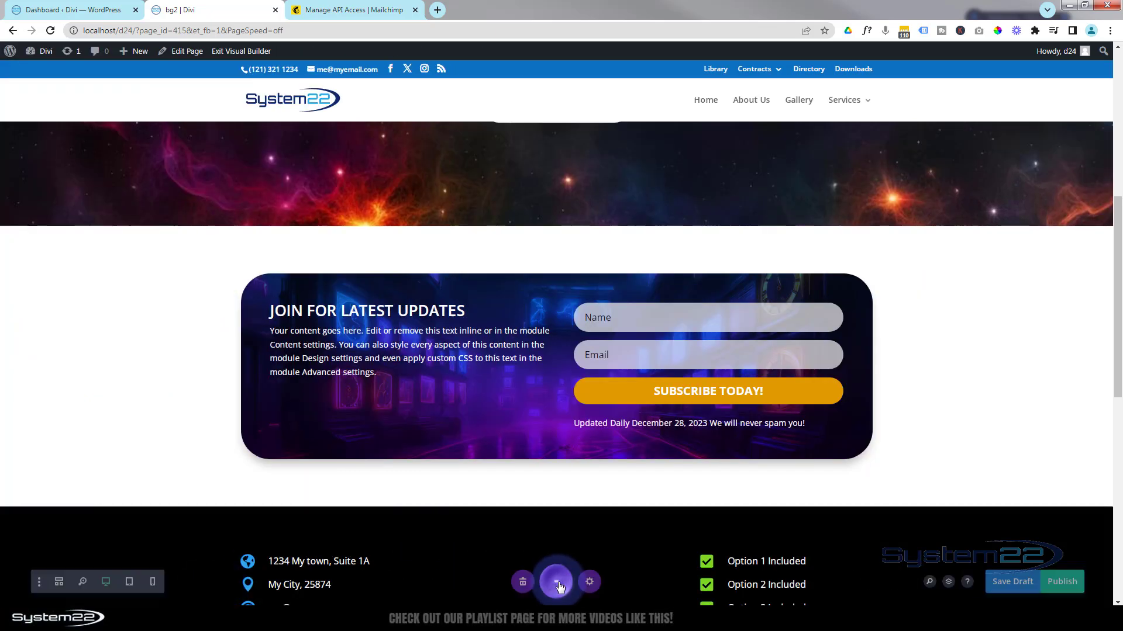
click(1023, 582)
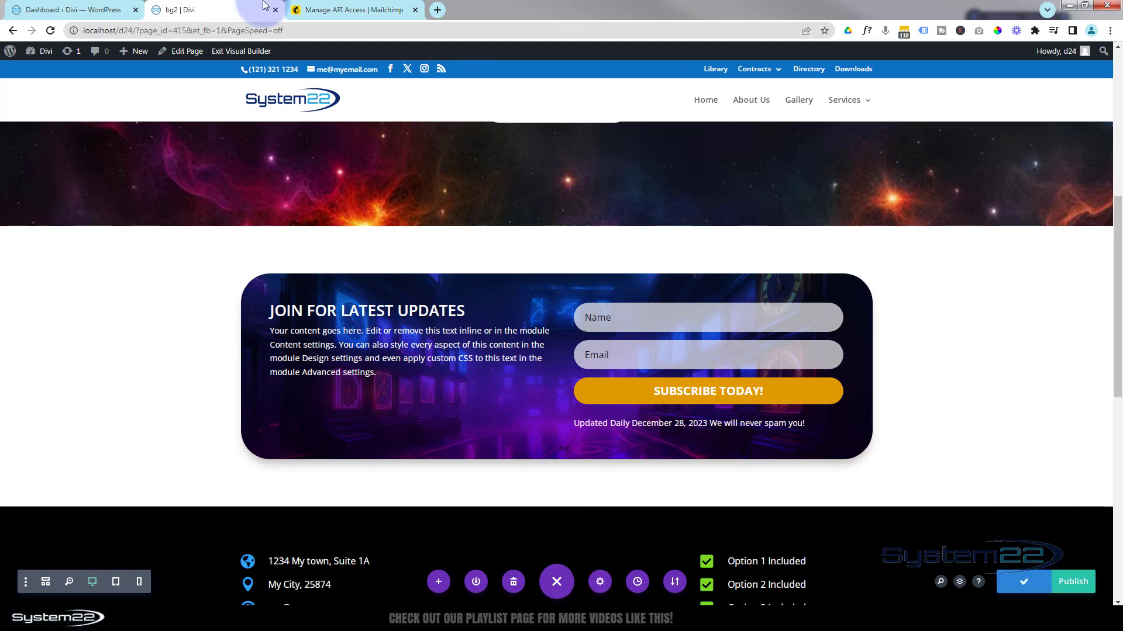
click(234, 51)
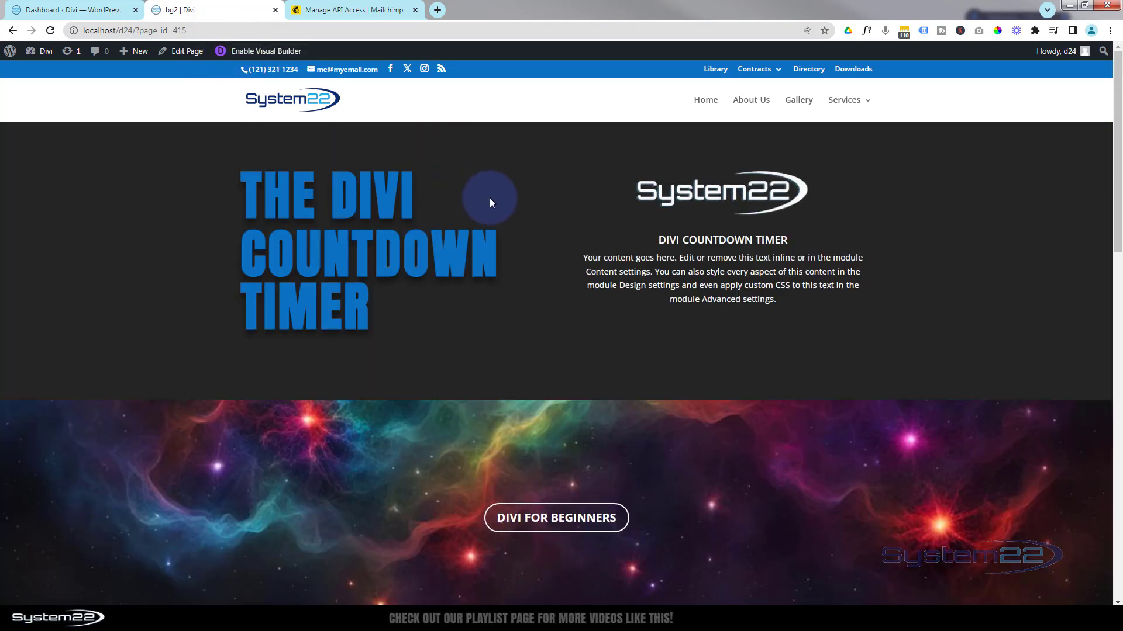
Enter a test name and email address in the live form and submit with SUBSCRIBE TODAY!
scroll(514, 200, down, 5)
scroll(514, 203, down, 2)
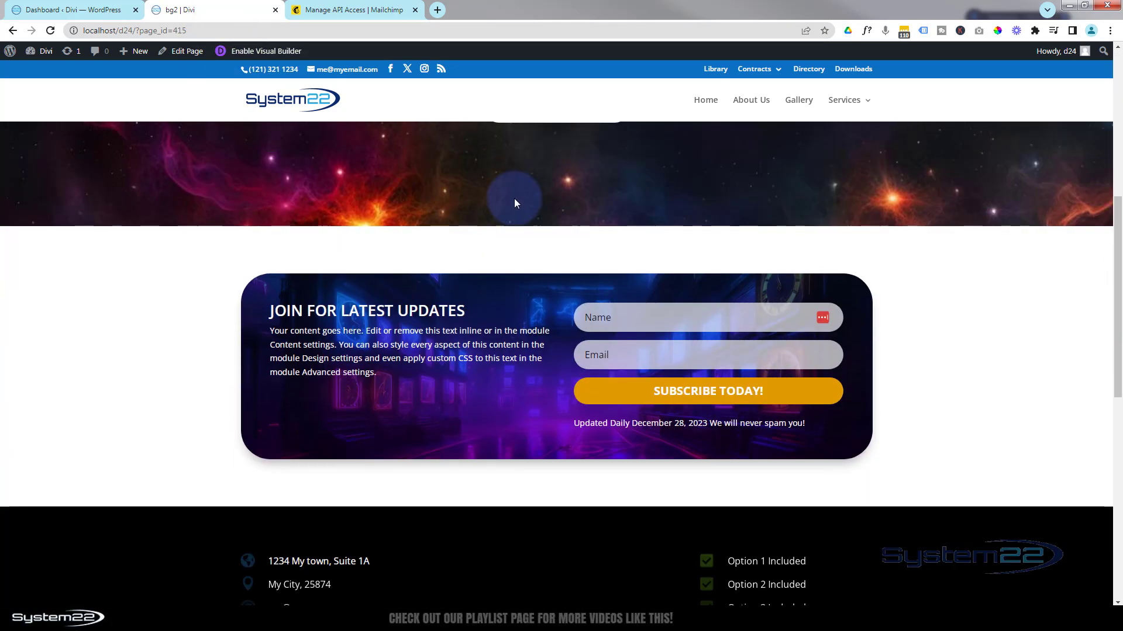
scroll(502, 201, down, 1)
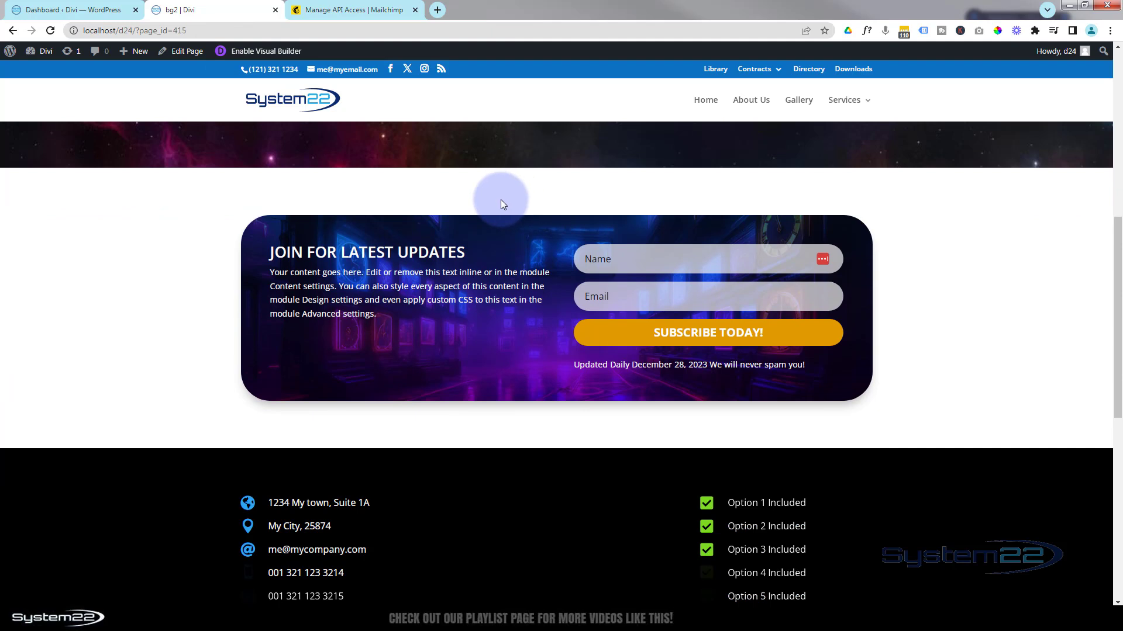
click(620, 257)
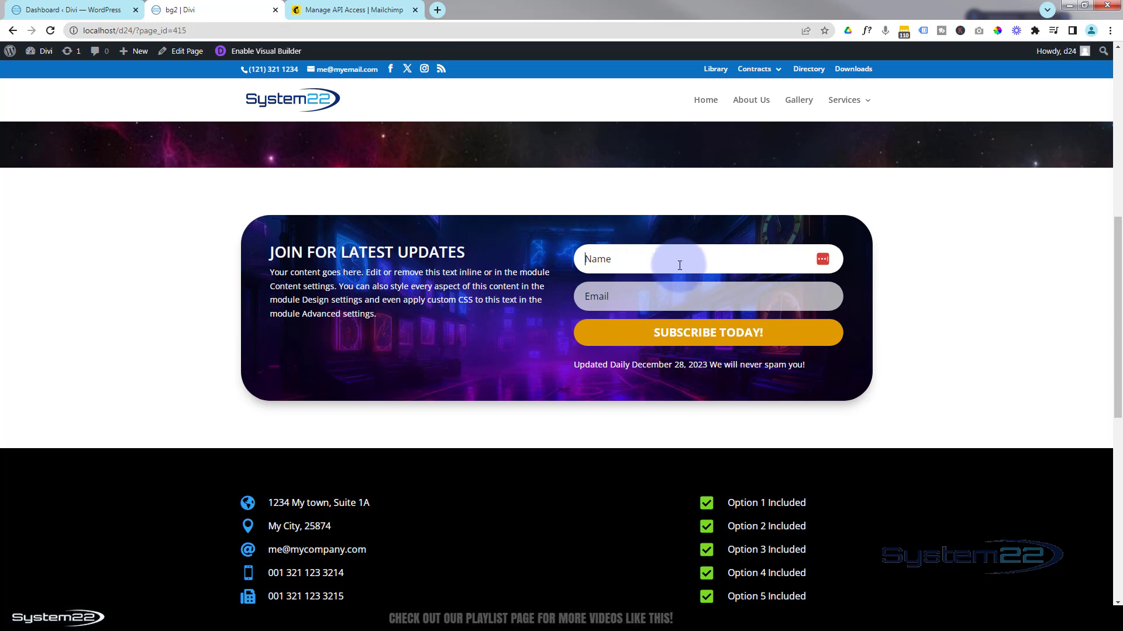
text(me)
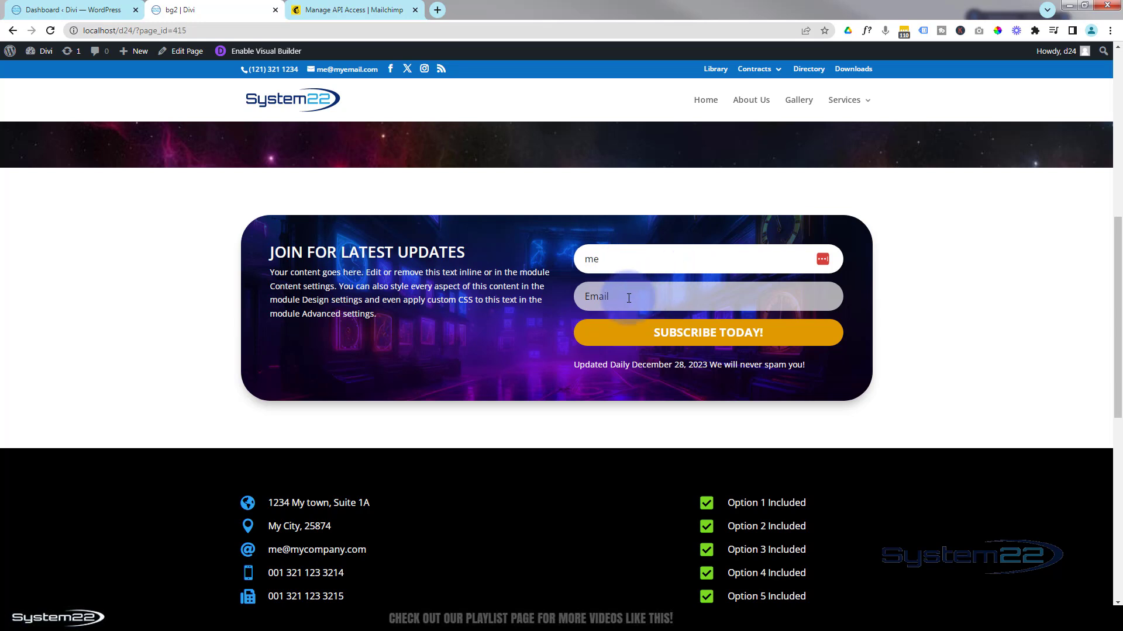
click(629, 298)
text(me@myemail.com)
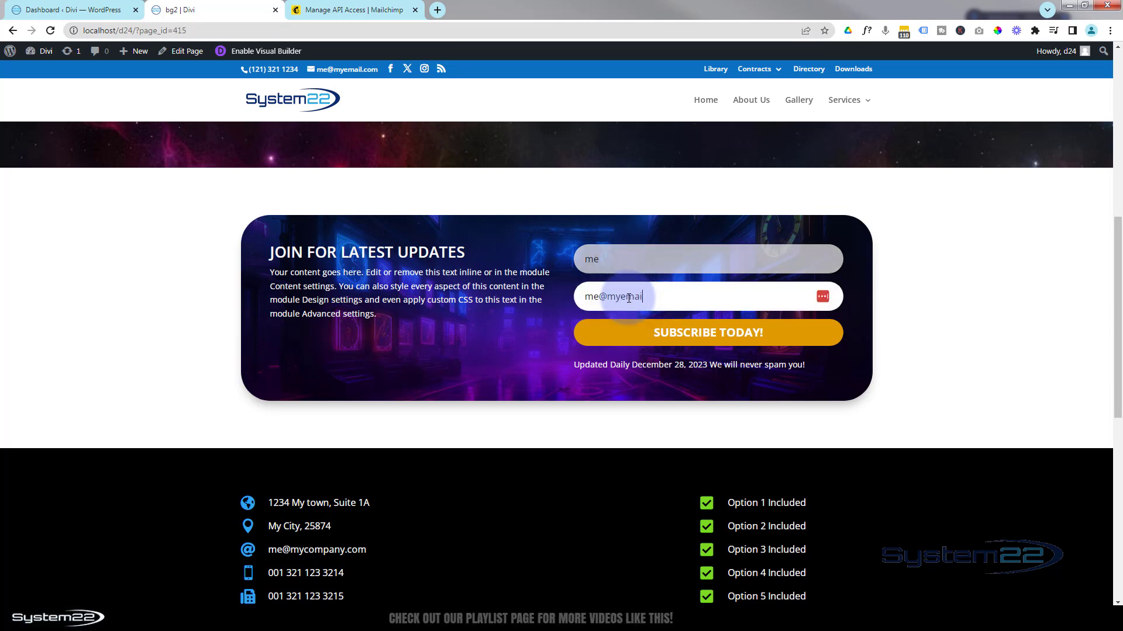
click(701, 342)
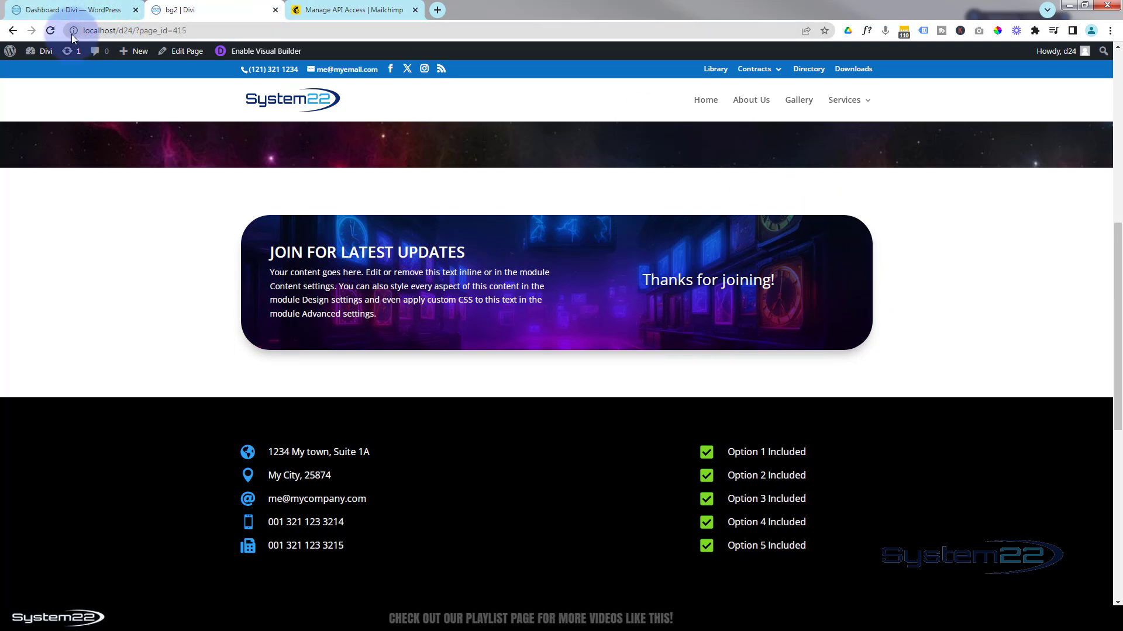
Reload the live page twice to bring back the empty Name and Email fields.
click(50, 31)
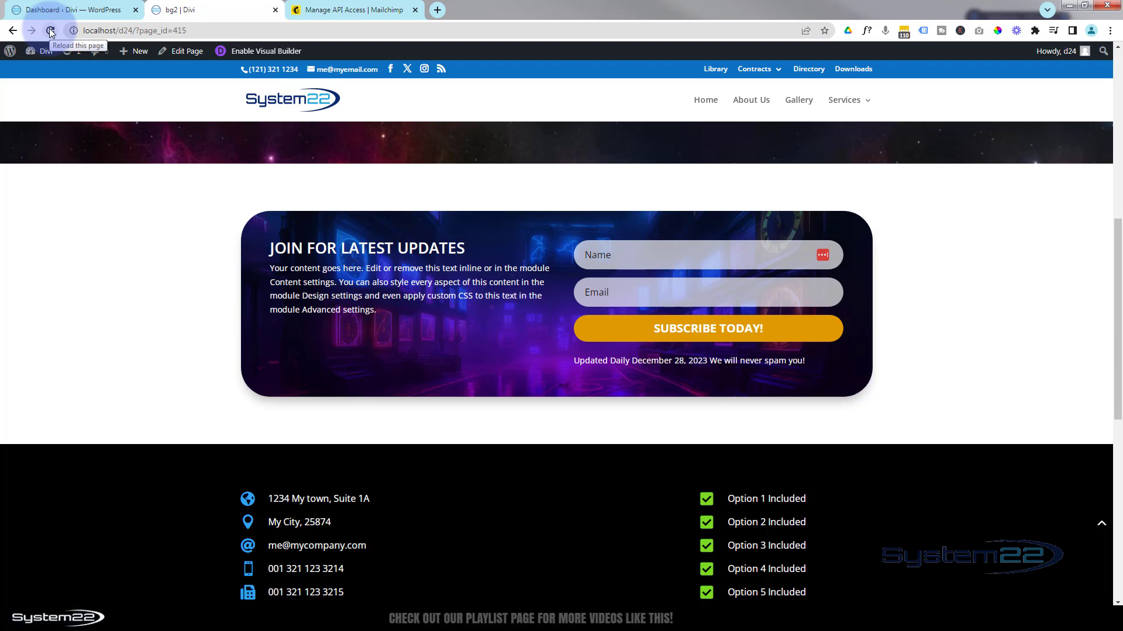
click(51, 31)
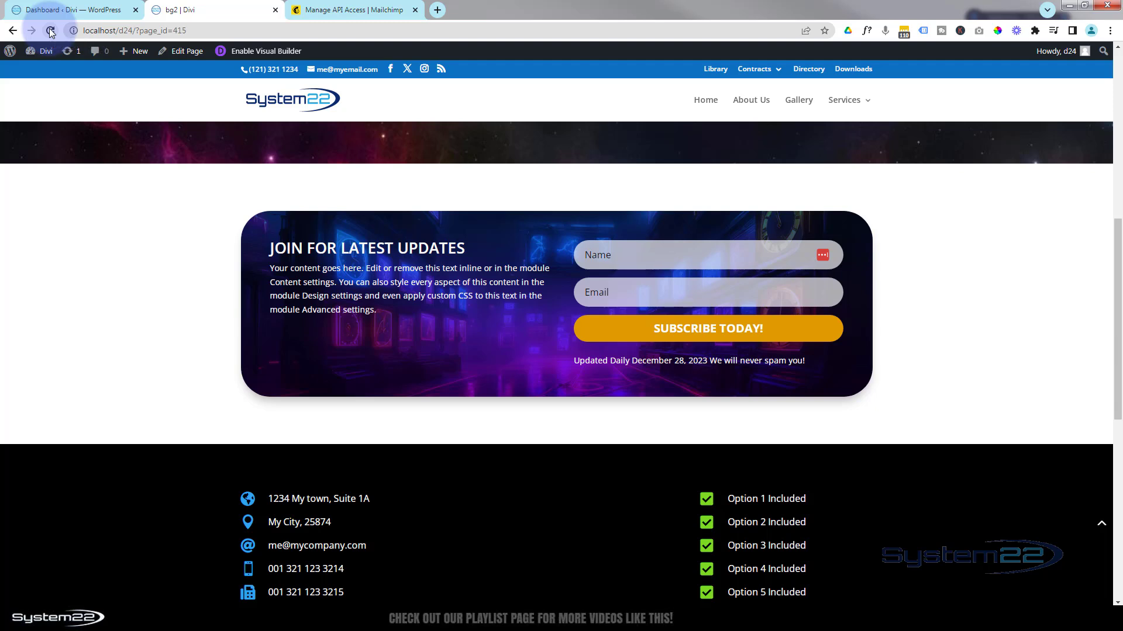